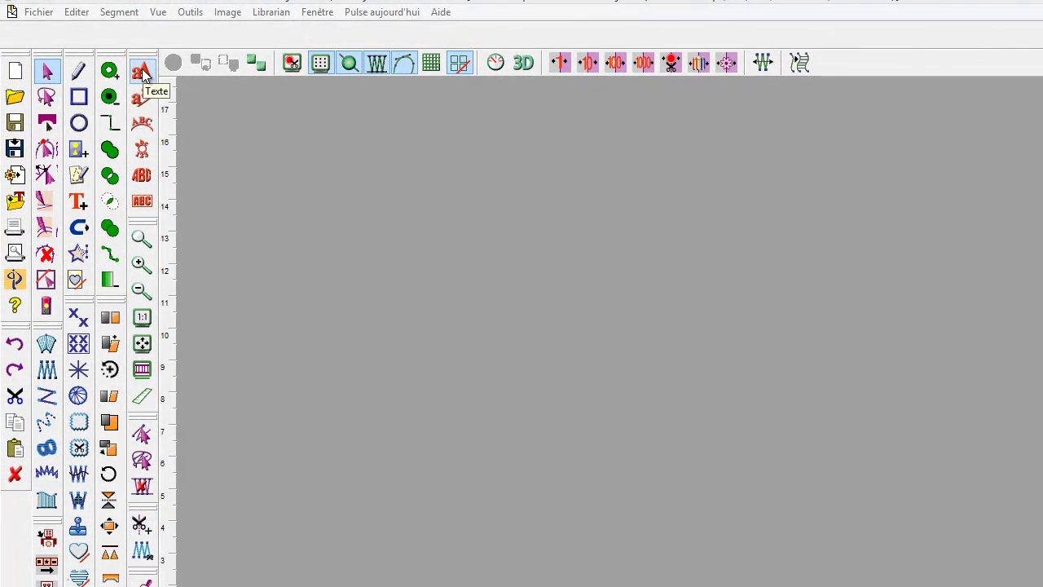
- Place a first name on the canvas as straight Block New lettering from a single insertion point, and delete it
{"action": "left_click", "coordinate": [143, 73]}
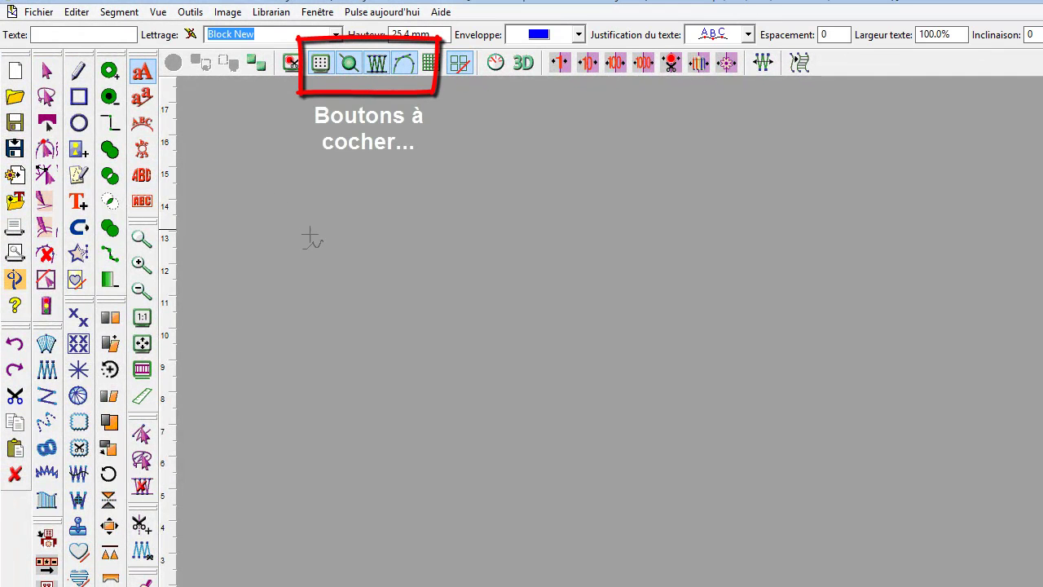
{"action": "left_click", "coordinate": [345, 263]}
{"action": "left_click", "coordinate": [345, 260]}
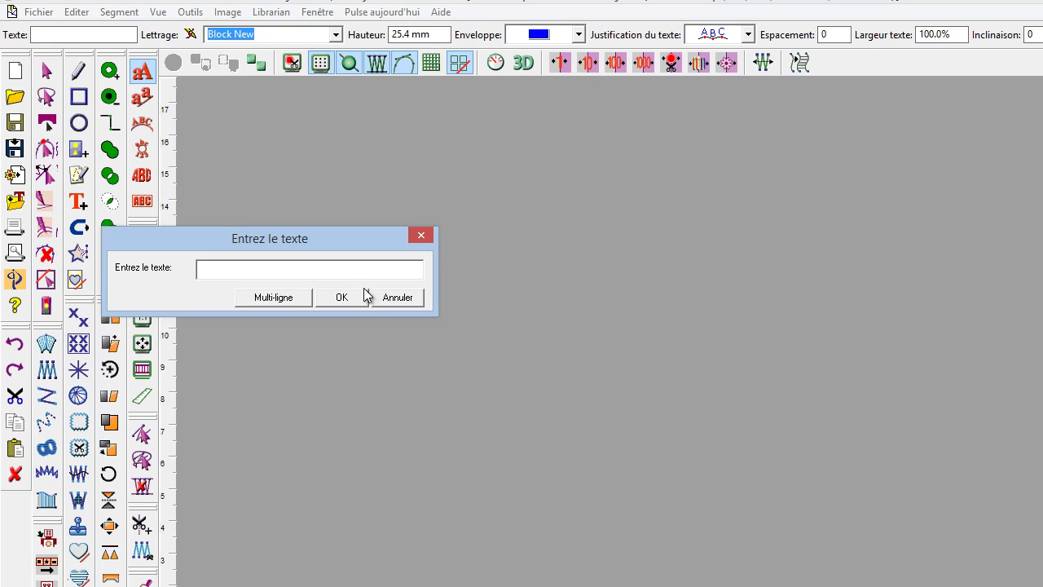
{"action": "type", "text": "Denis"}
{"action": "left_click", "coordinate": [349, 298]}
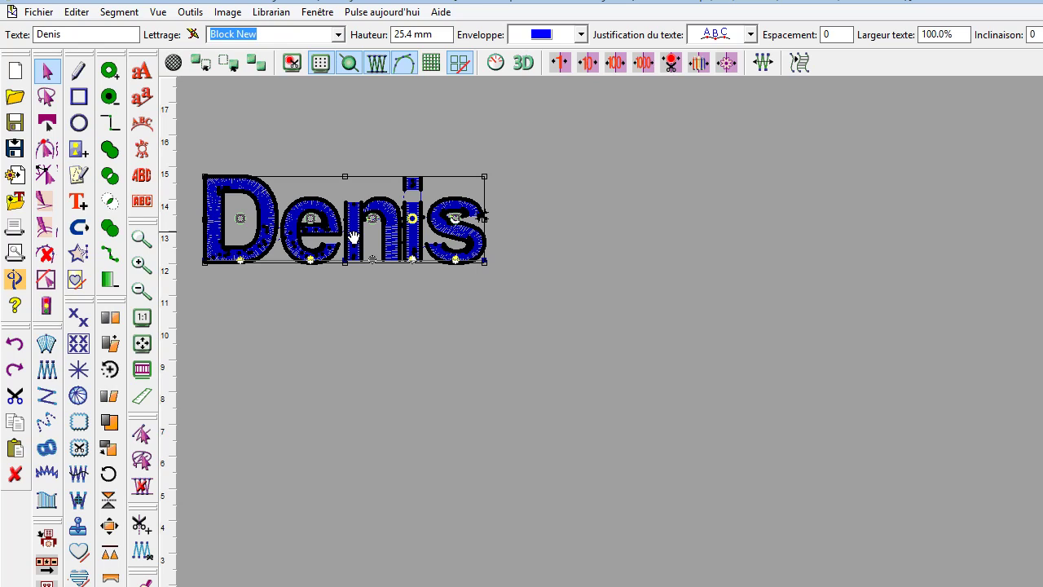
{"action": "key", "text": "Delete"}
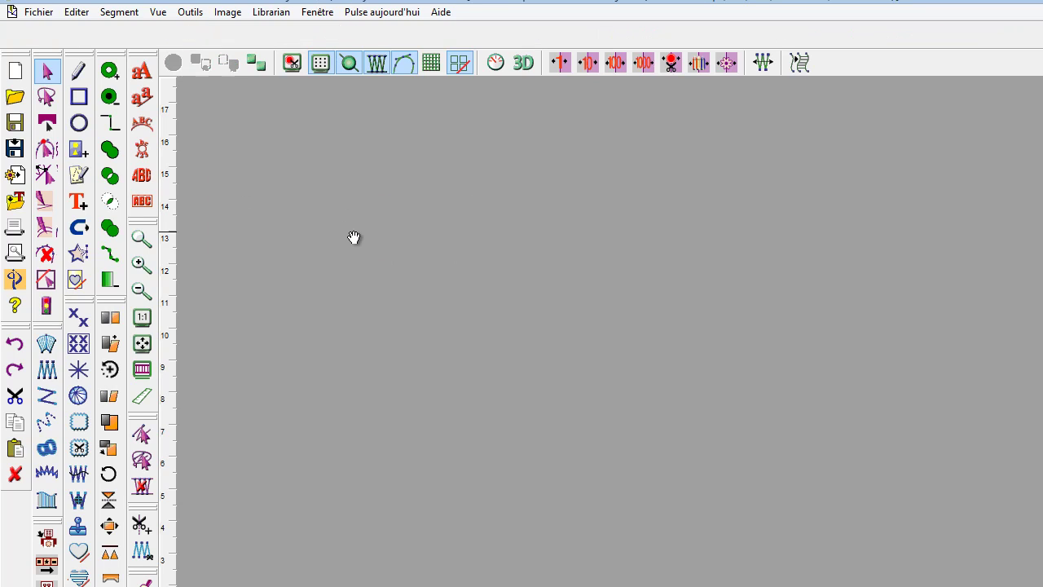
- Create the first name as text on a zigzag baseline of five straight-line points, and delete the lettering
{"action": "left_click", "coordinate": [143, 72]}
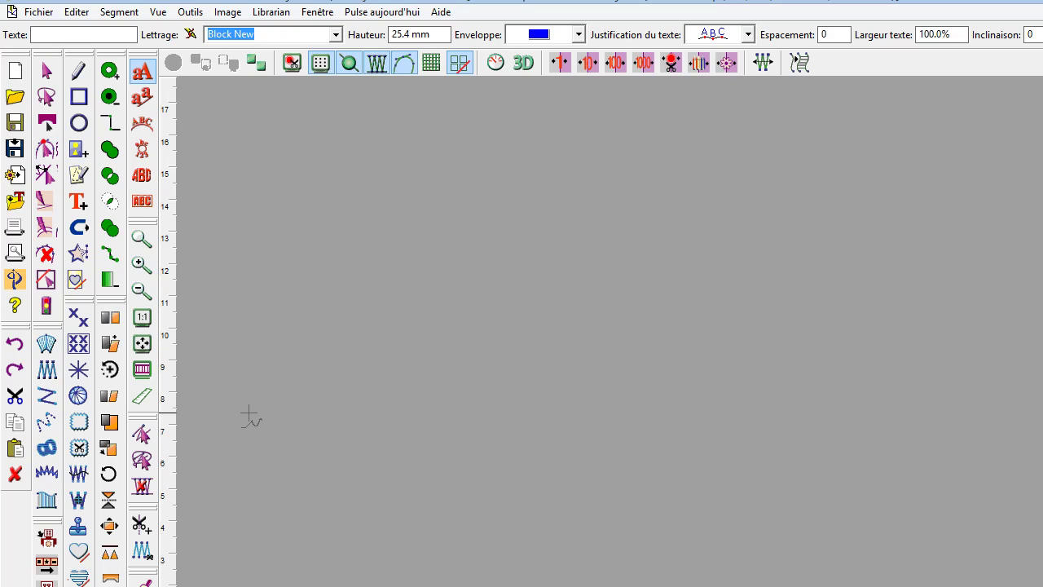
{"action": "left_click", "coordinate": [249, 413]}
{"action": "left_click", "coordinate": [525, 337]}
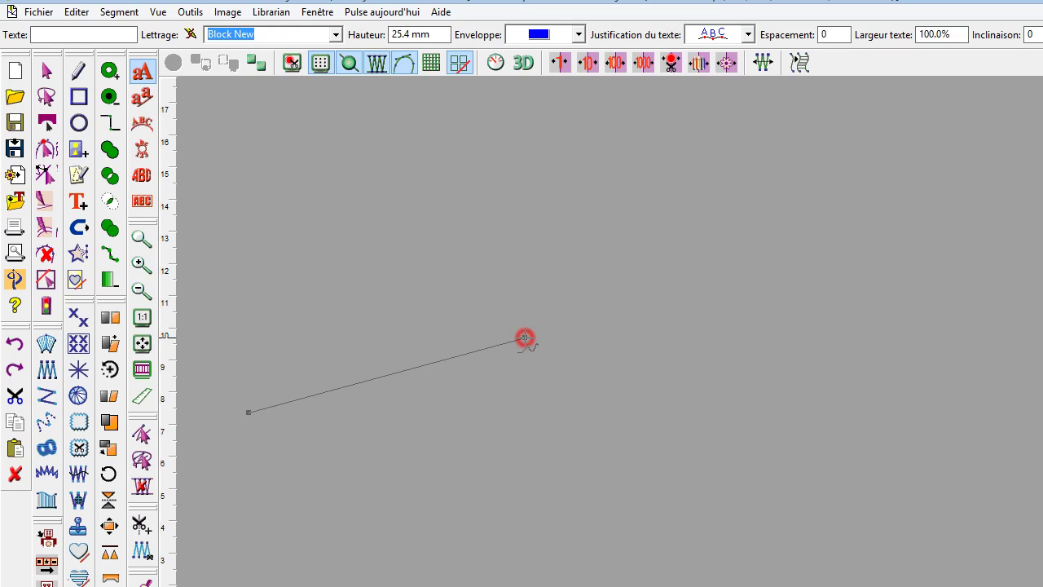
{"action": "left_click", "coordinate": [739, 388]}
{"action": "left_click", "coordinate": [901, 335]}
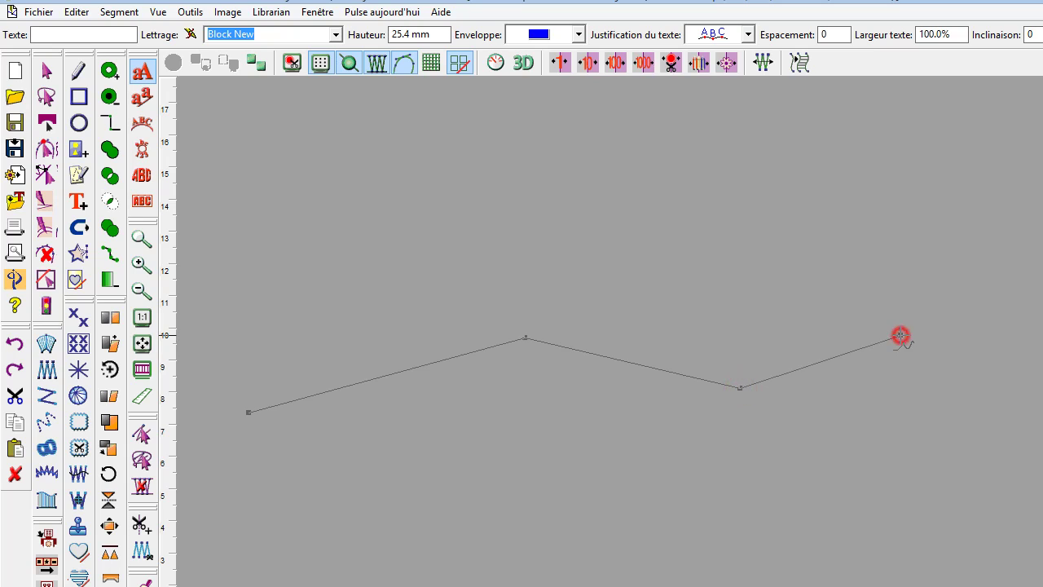
{"action": "left_click", "coordinate": [1030, 361]}
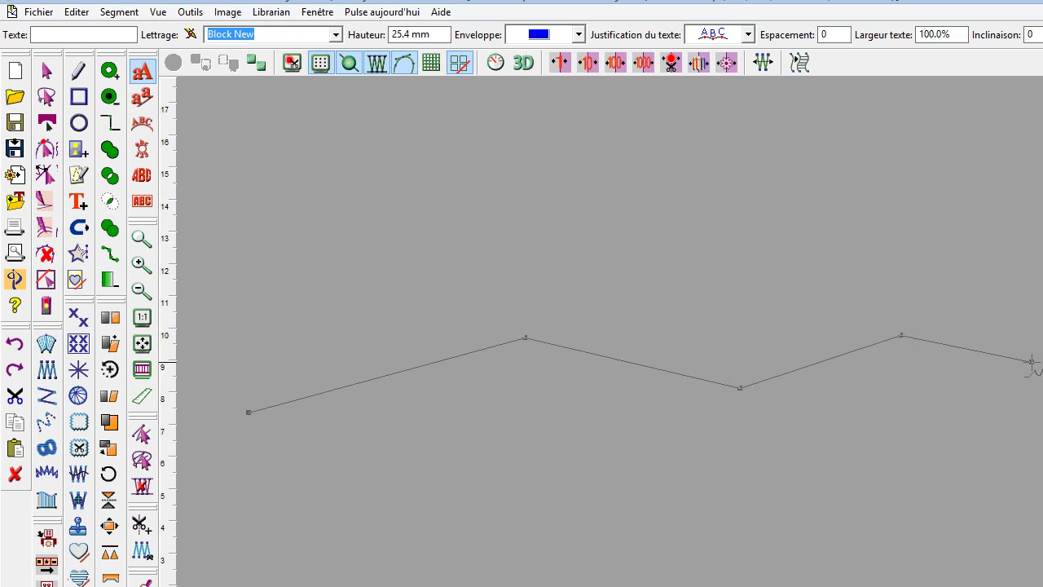
{"action": "key", "text": "Return"}
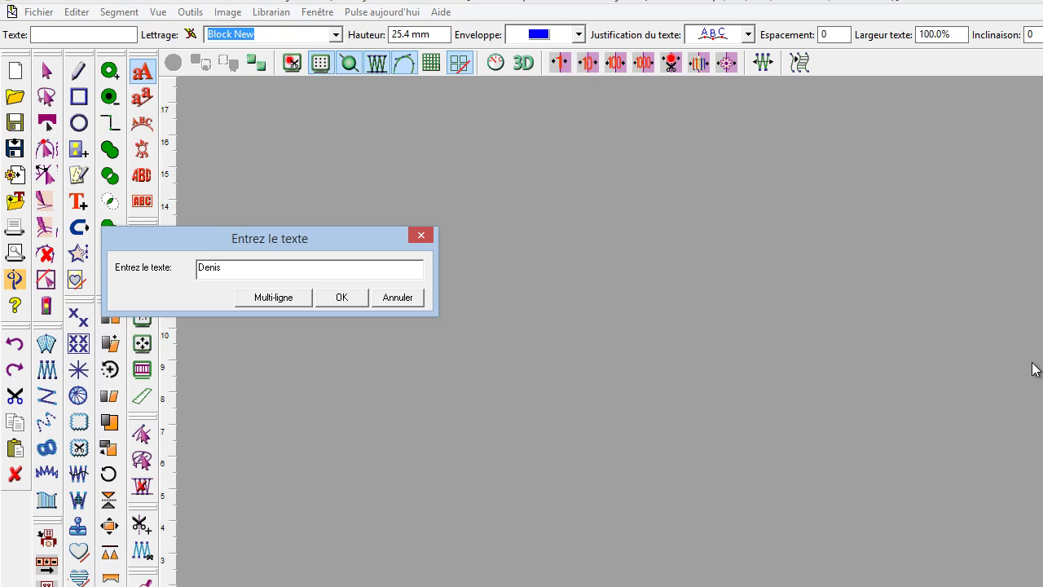
{"action": "key", "text": "Return"}
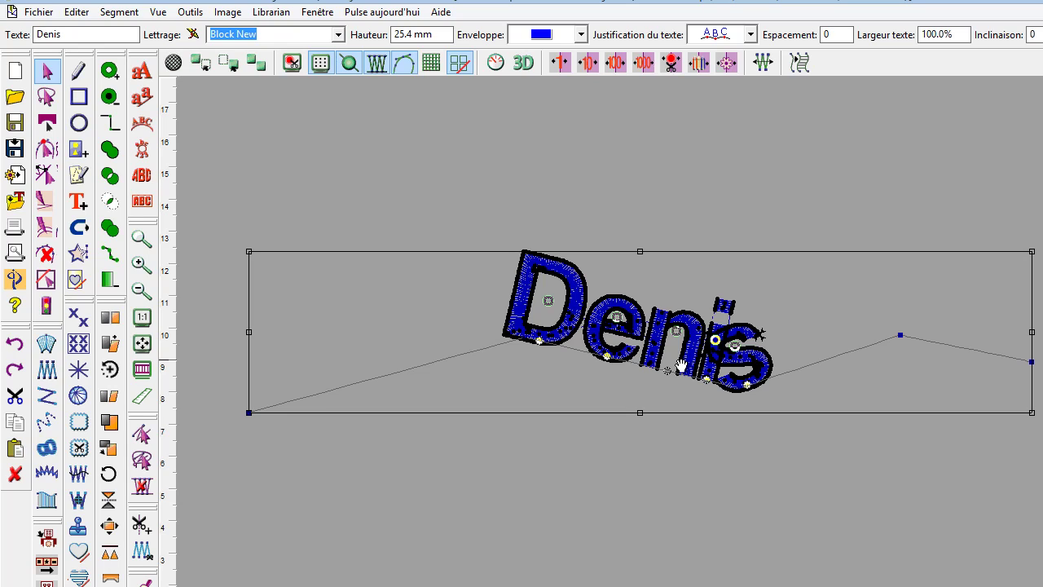
{"action": "key", "text": "Delete"}
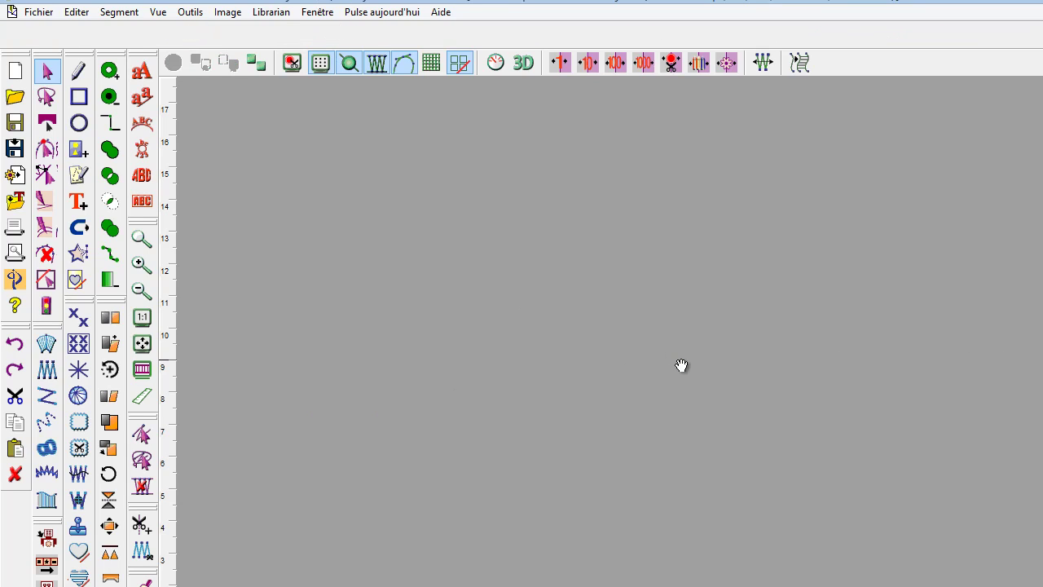
- Create the first name as text along a smooth wavy baseline of six points, and delete the lettering
{"action": "left_click", "coordinate": [142, 73]}
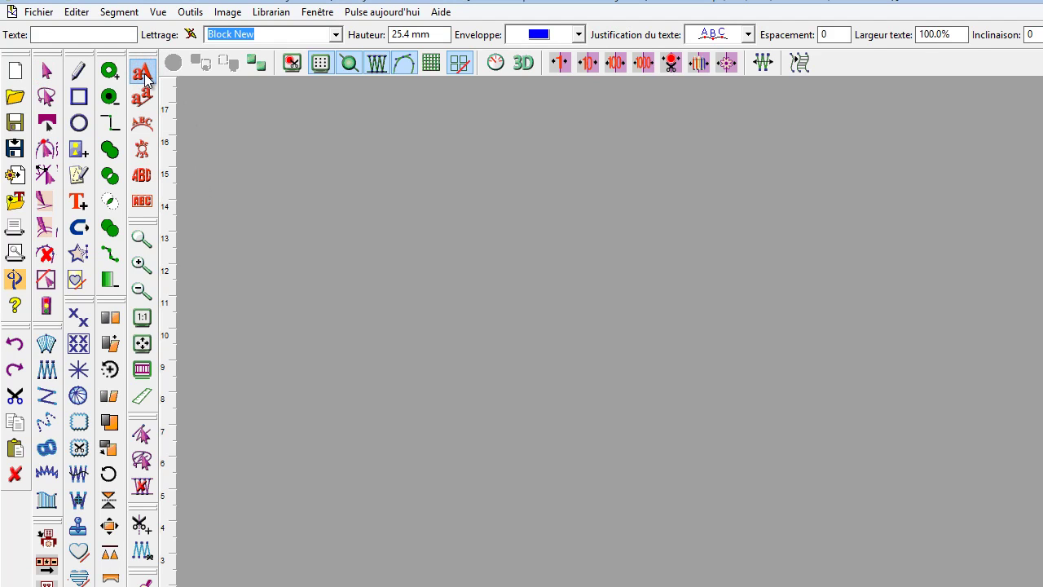
{"action": "left_click", "coordinate": [278, 364]}
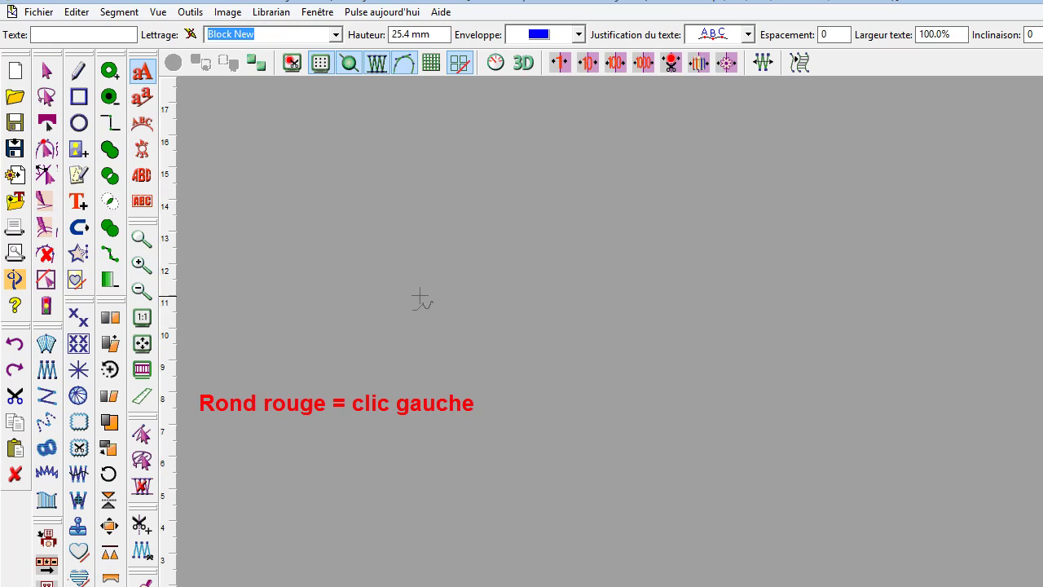
{"action": "right_click", "coordinate": [426, 294]}
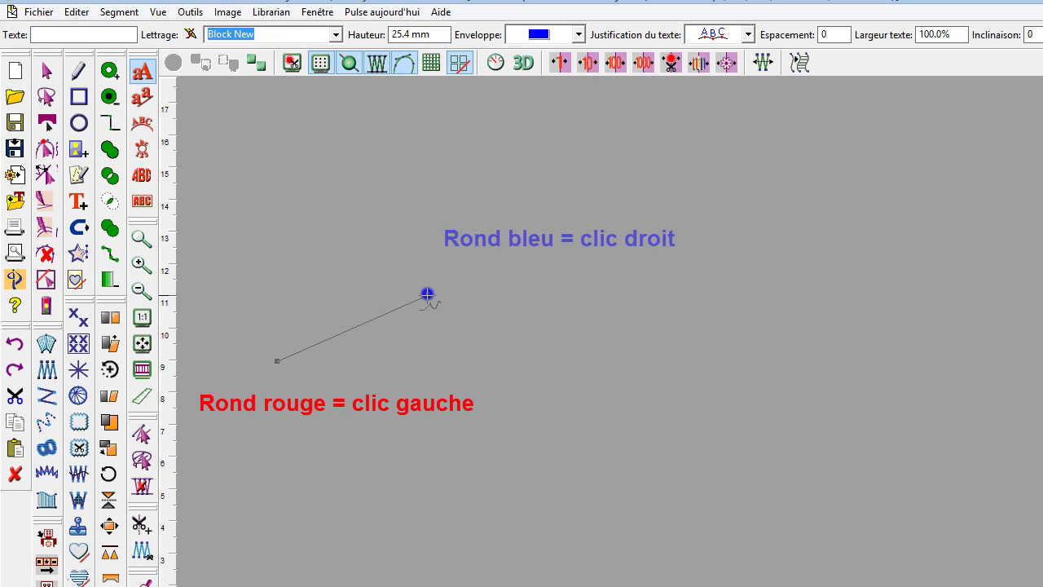
{"action": "right_click", "coordinate": [606, 340]}
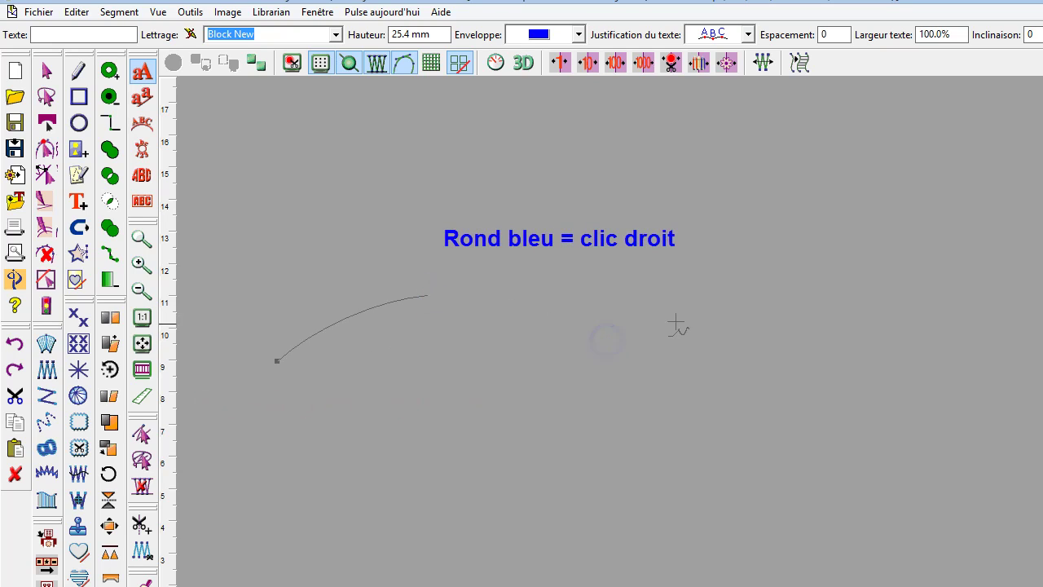
{"action": "right_click", "coordinate": [695, 309]}
{"action": "right_click", "coordinate": [773, 348]}
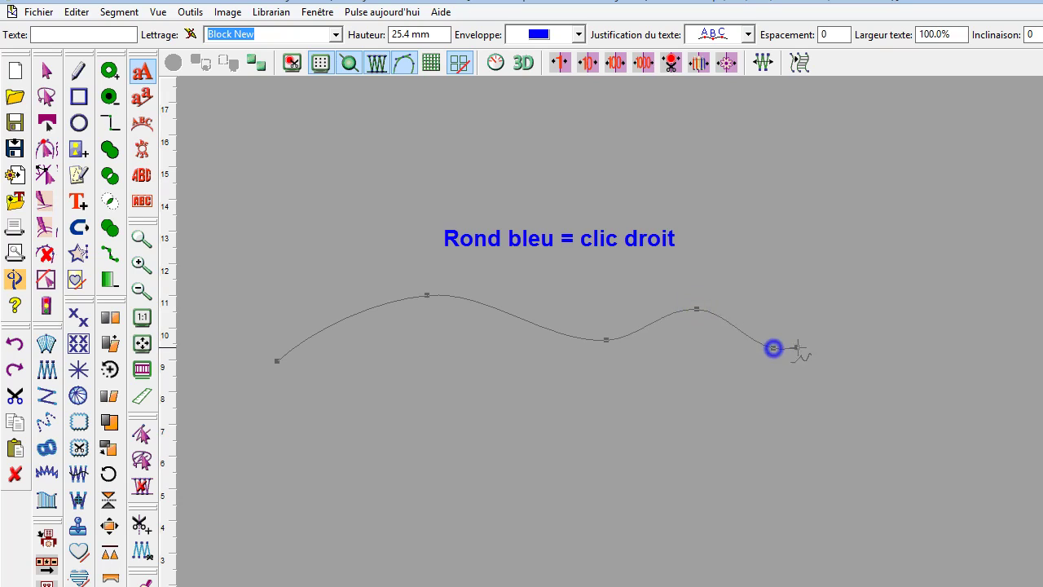
{"action": "left_click", "coordinate": [875, 319]}
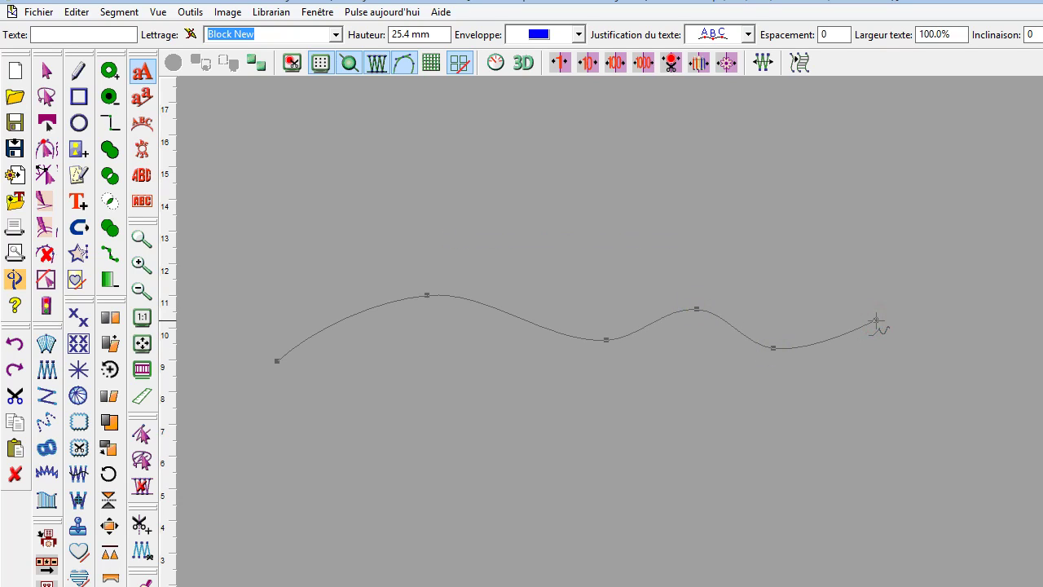
{"action": "key", "text": "Return"}
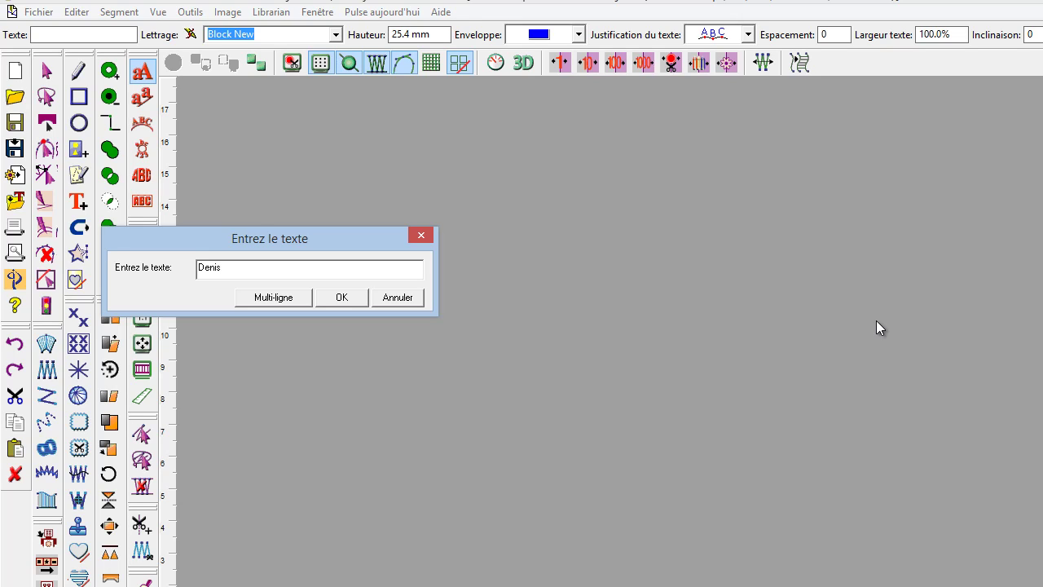
{"action": "left_click", "coordinate": [341, 296]}
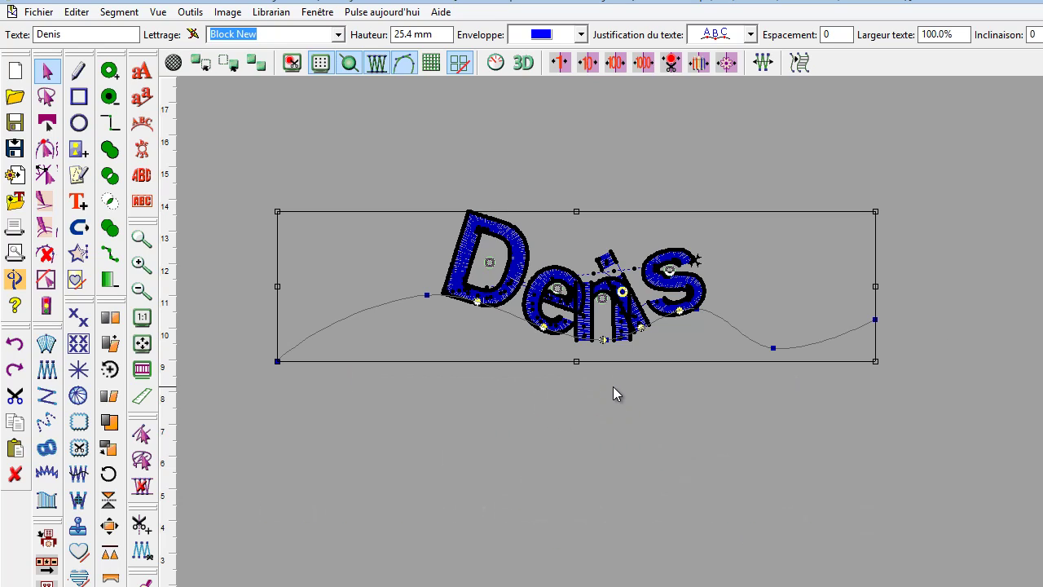
{"action": "key", "text": "Delete"}
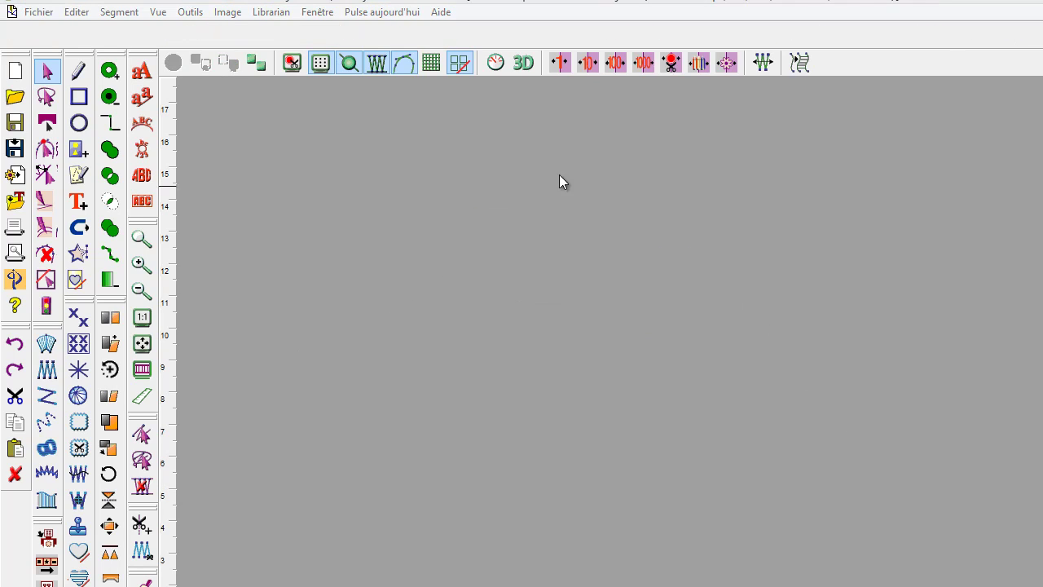
- Place the first name on the canvas as straight Block New lettering, 25.4 mm high
{"action": "left_click", "coordinate": [141, 72]}
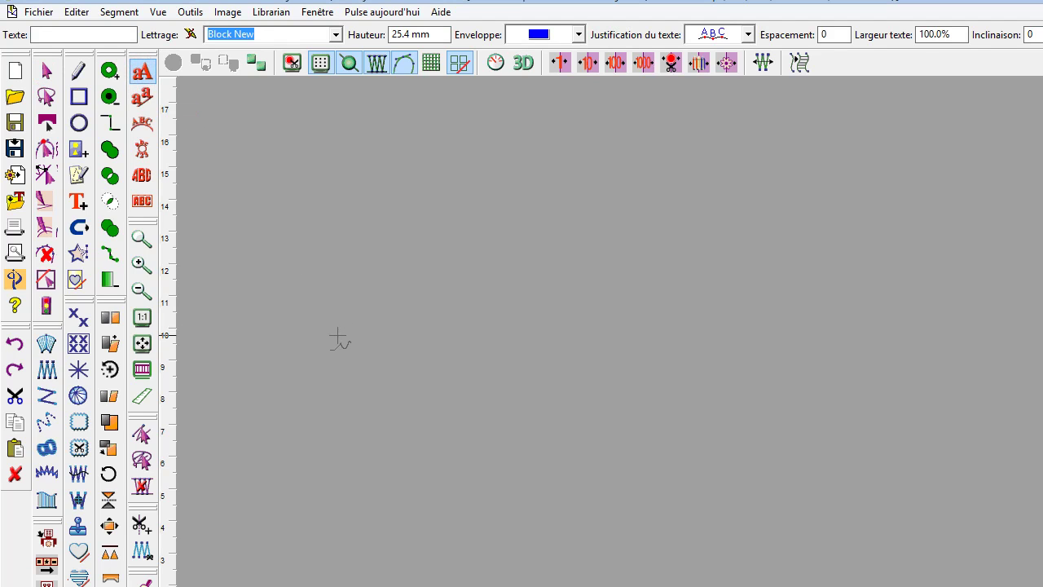
{"action": "left_click", "coordinate": [351, 289]}
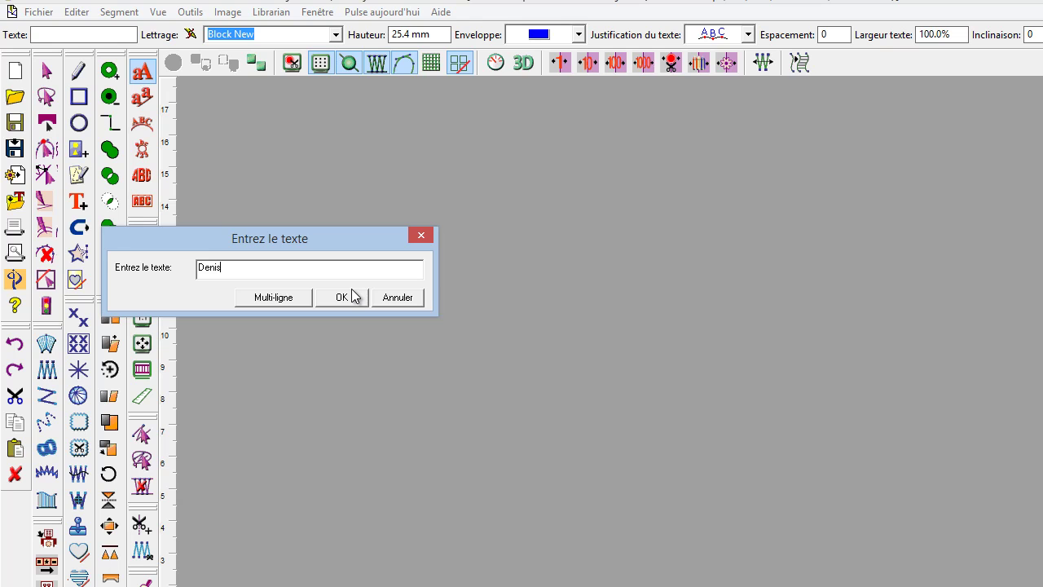
{"action": "left_click", "coordinate": [352, 297]}
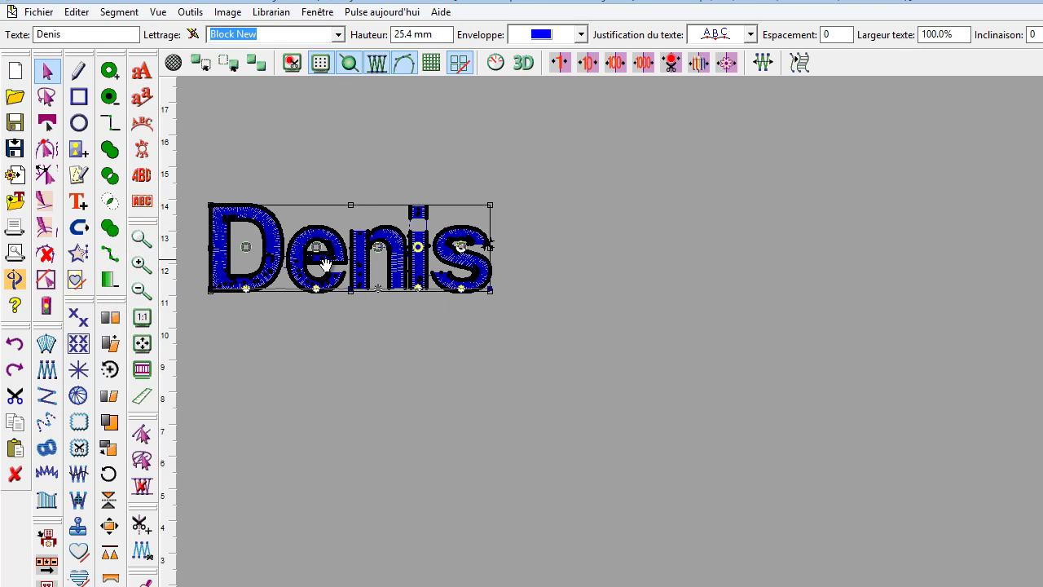
{"action": "left_click_drag", "start_coordinate": [324, 259], "coordinate": [489, 273]}
{"action": "key", "text": "plus"}
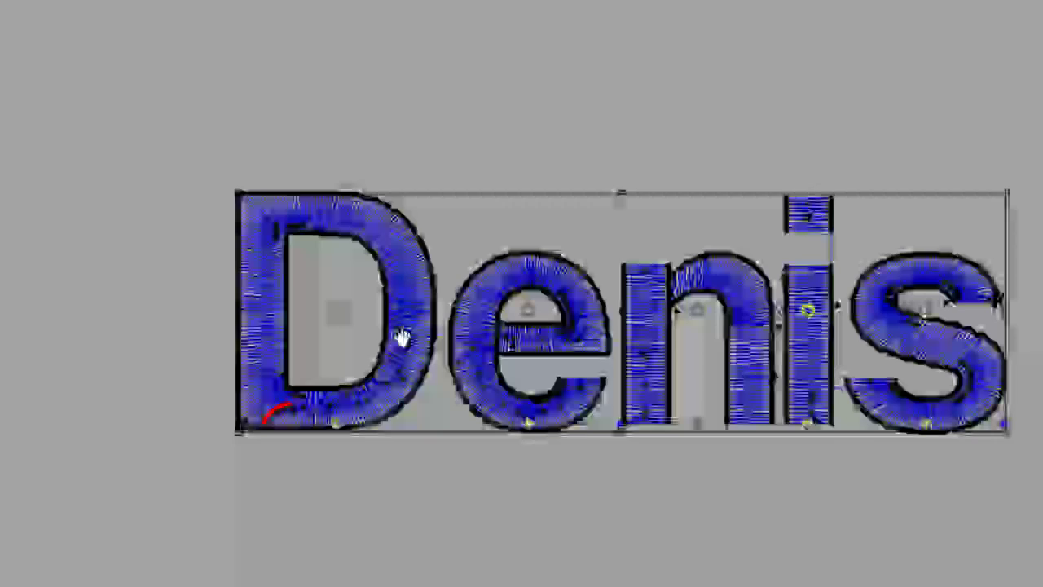
- Examine the spacing handles on the baseline under the letters of the name
{"action": "left_click", "coordinate": [529, 424]}
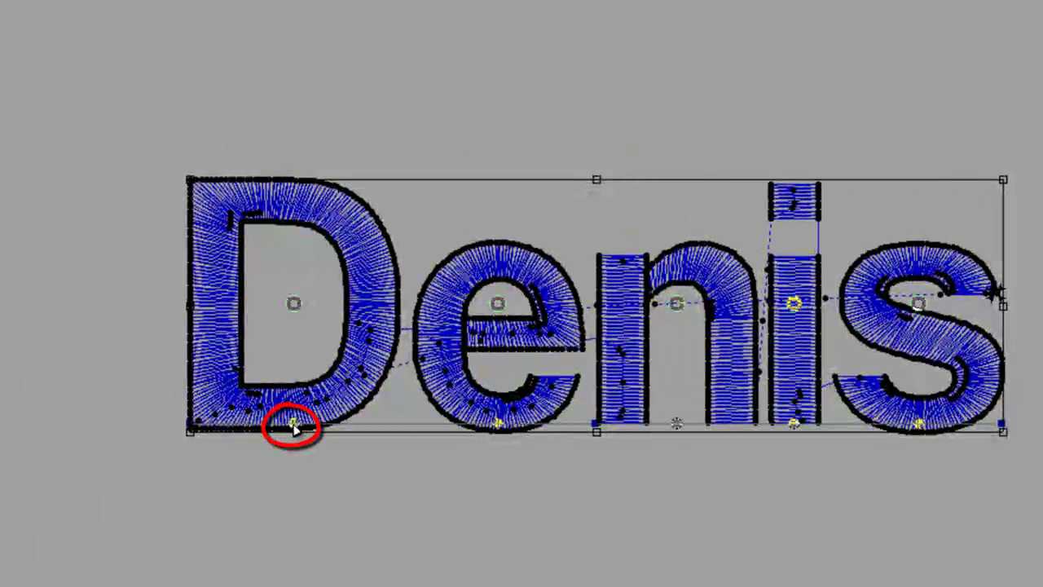
{"action": "left_click", "coordinate": [497, 424]}
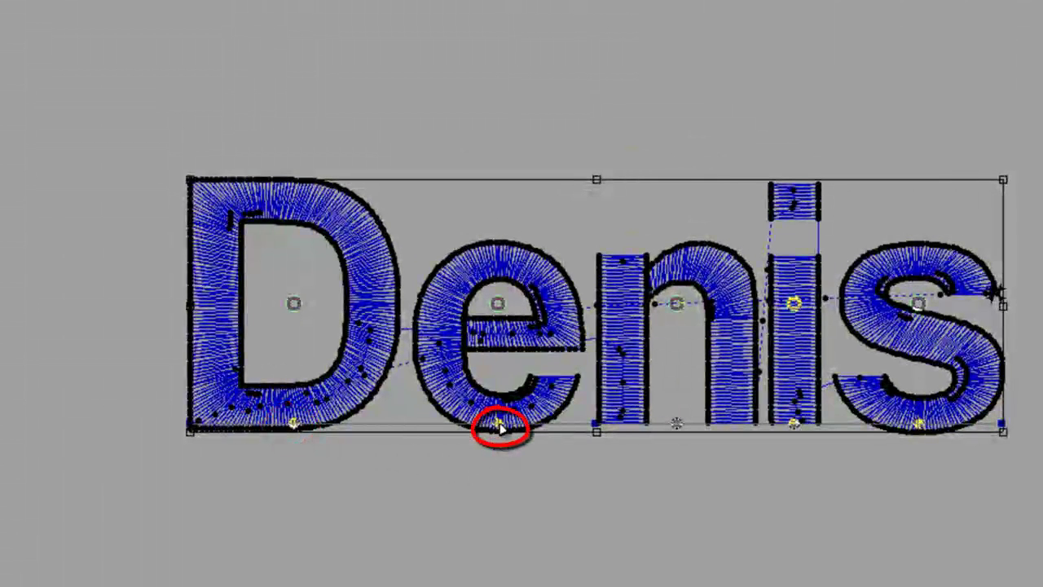
{"action": "left_click", "coordinate": [676, 425]}
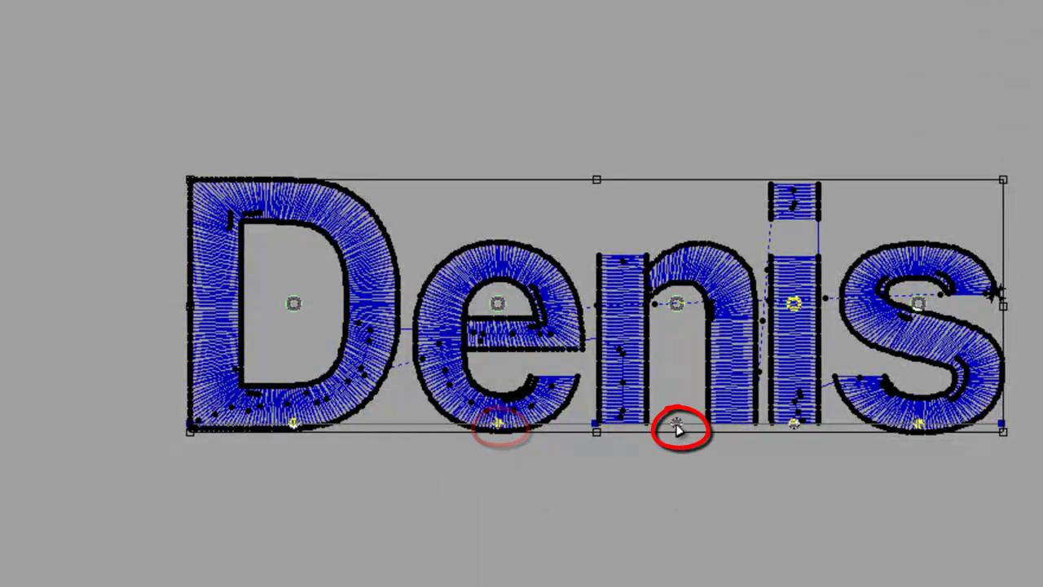
{"action": "left_click", "coordinate": [795, 424]}
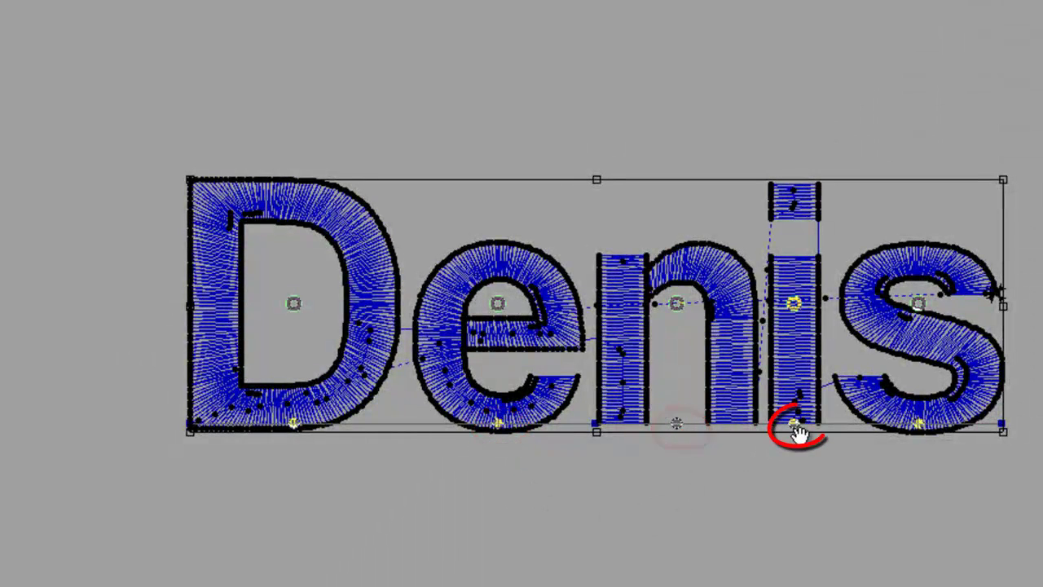
{"action": "left_click", "coordinate": [918, 424]}
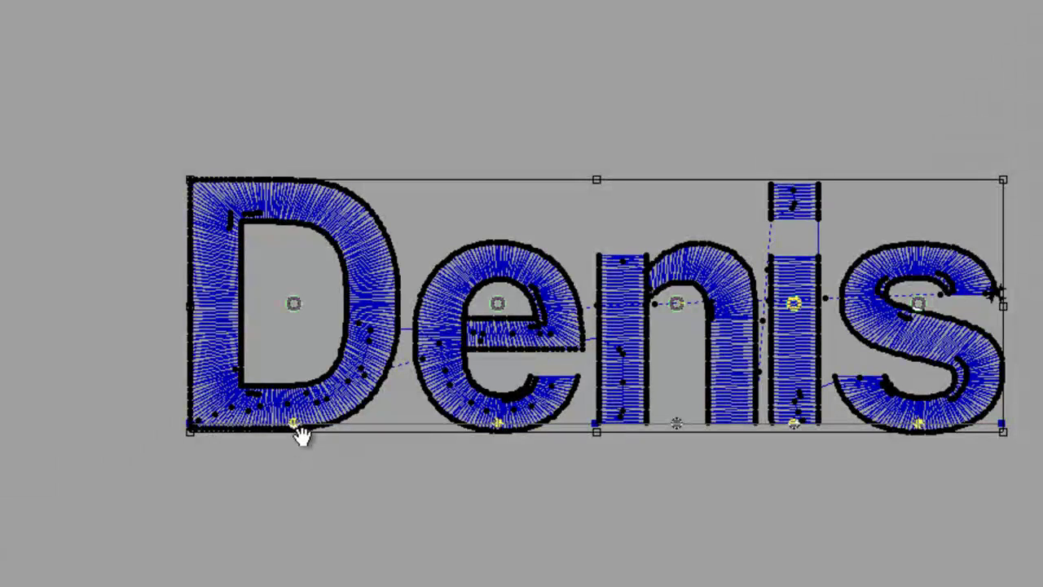
- Slide only the letter D slightly to the right along the baseline
{"action": "left_click", "coordinate": [294, 424]}
{"action": "left_click", "coordinate": [294, 424]}
{"action": "mouse_move", "coordinate": [294, 425]}
{"action": "left_mouse_down"}
{"action": "mouse_move", "coordinate": [303, 432]}
{"action": "mouse_move", "coordinate": [177, 427]}
{"action": "mouse_move", "coordinate": [301, 442]}
{"action": "left_mouse_up"}
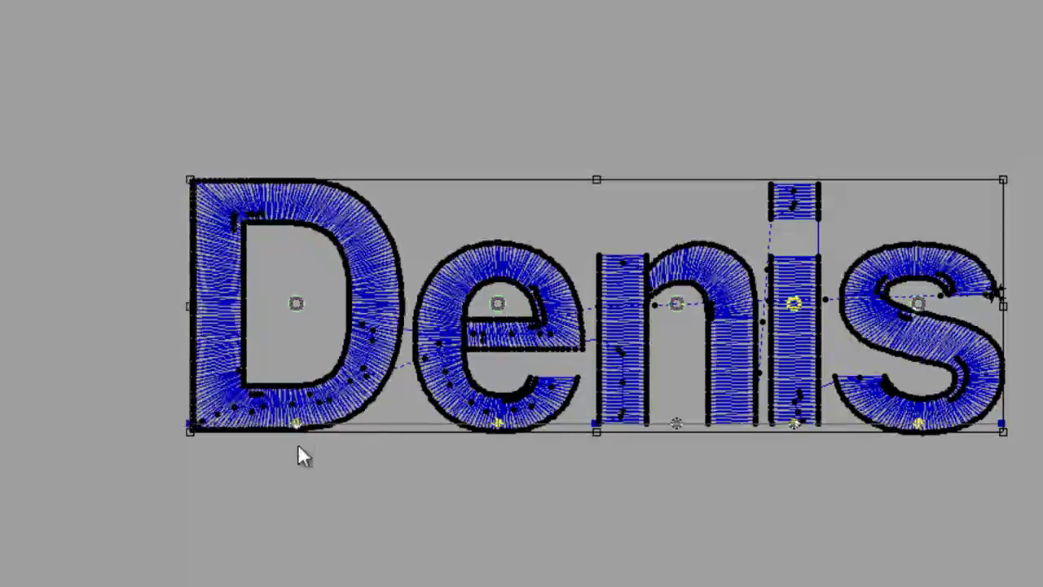
- Slide the letters e and n individually left along the baseline, closing the gaps between D, e and n
{"action": "left_click", "coordinate": [499, 427]}
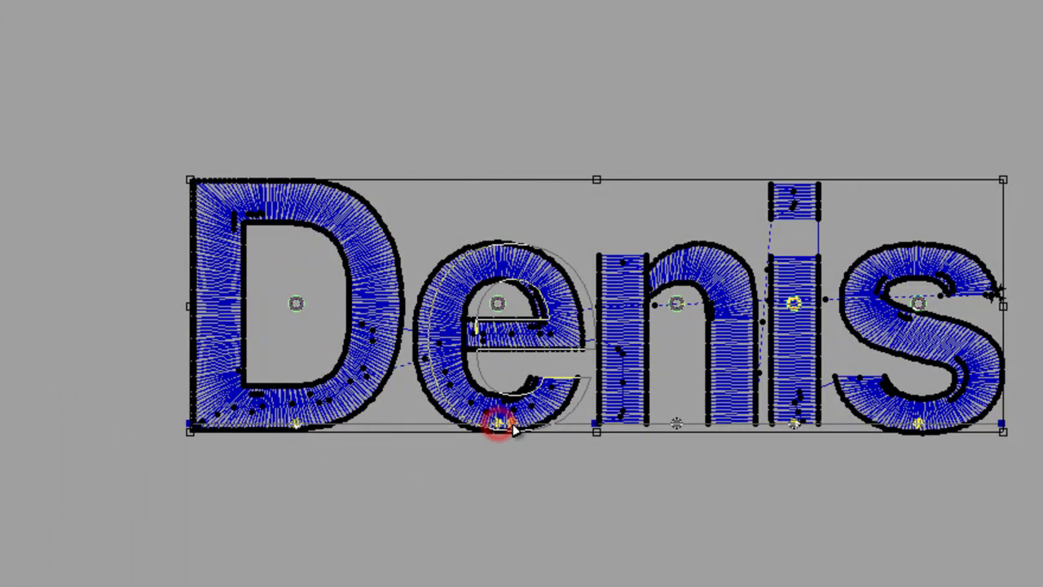
{"action": "mouse_move", "coordinate": [500, 430]}
{"action": "left_mouse_down"}
{"action": "mouse_move", "coordinate": [509, 432]}
{"action": "mouse_move", "coordinate": [496, 431]}
{"action": "left_mouse_up"}
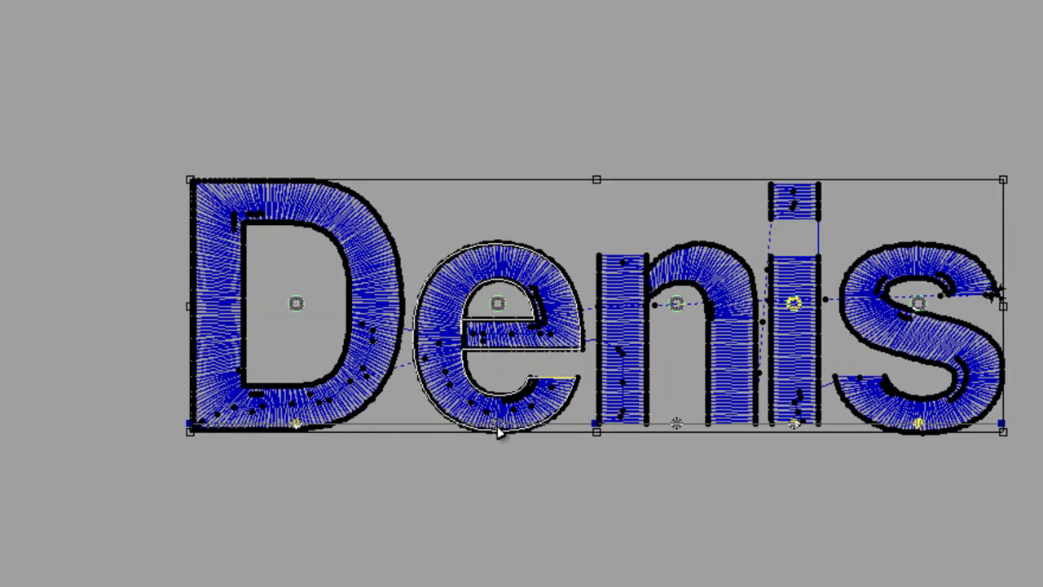
{"action": "left_click_drag", "start_coordinate": [678, 430], "coordinate": [660, 426]}
{"action": "left_click_drag", "start_coordinate": [501, 430], "coordinate": [490, 426]}
{"action": "left_click_drag", "start_coordinate": [659, 426], "coordinate": [653, 426]}
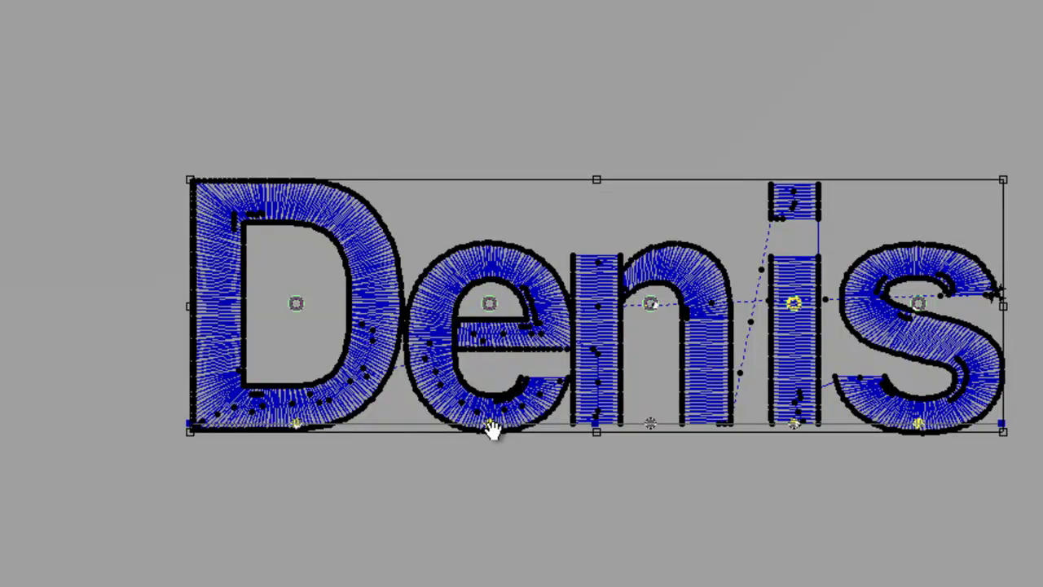
- Shift D and e together to the left along the baseline, and move e with all following letters to the right
{"action": "left_click_drag", "start_coordinate": [489, 430], "coordinate": [447, 447]}
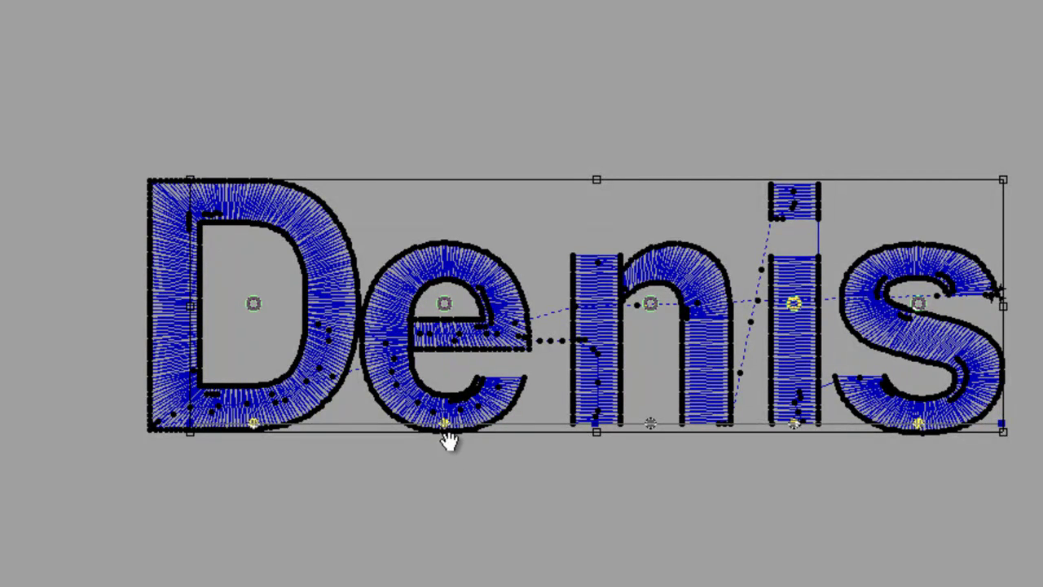
{"action": "left_click", "coordinate": [443, 423]}
{"action": "left_click_drag", "start_coordinate": [445, 427], "coordinate": [458, 463]}
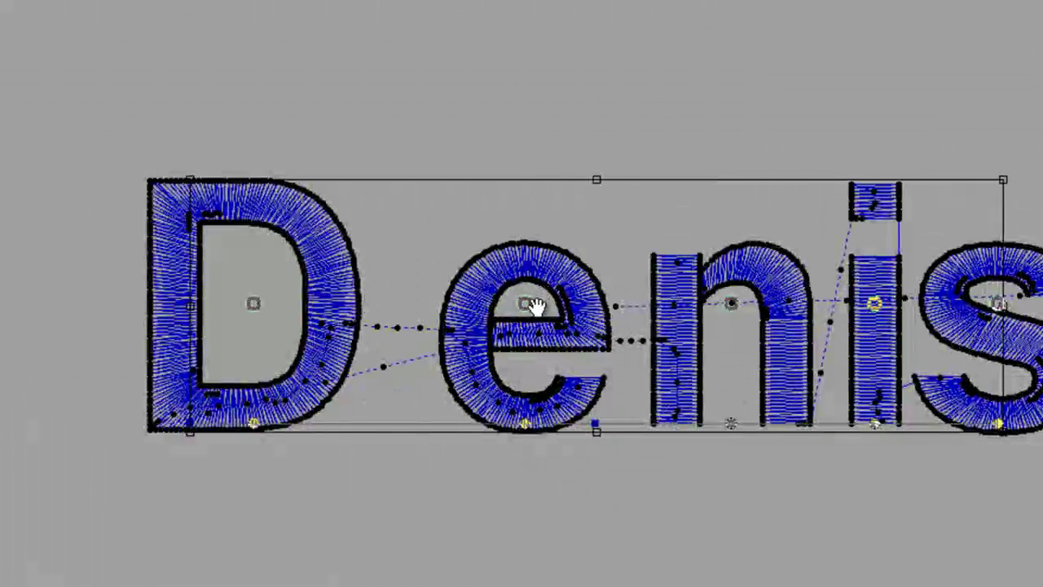
- Rotate only the letter D counterclockwise, and shrink and slant it so that it looks distorted
{"action": "left_click", "coordinate": [253, 304]}
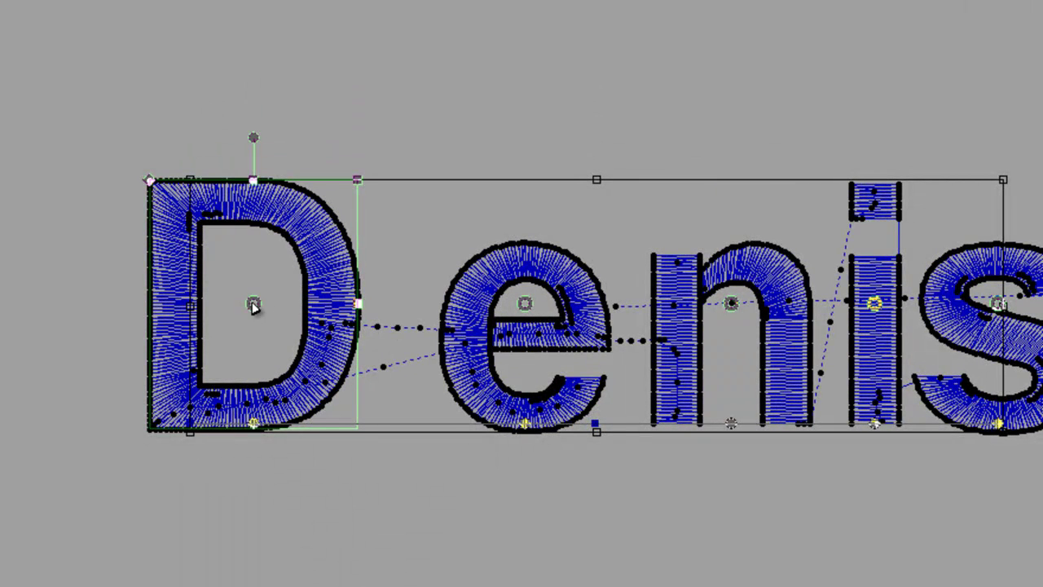
{"action": "key", "text": "z"}
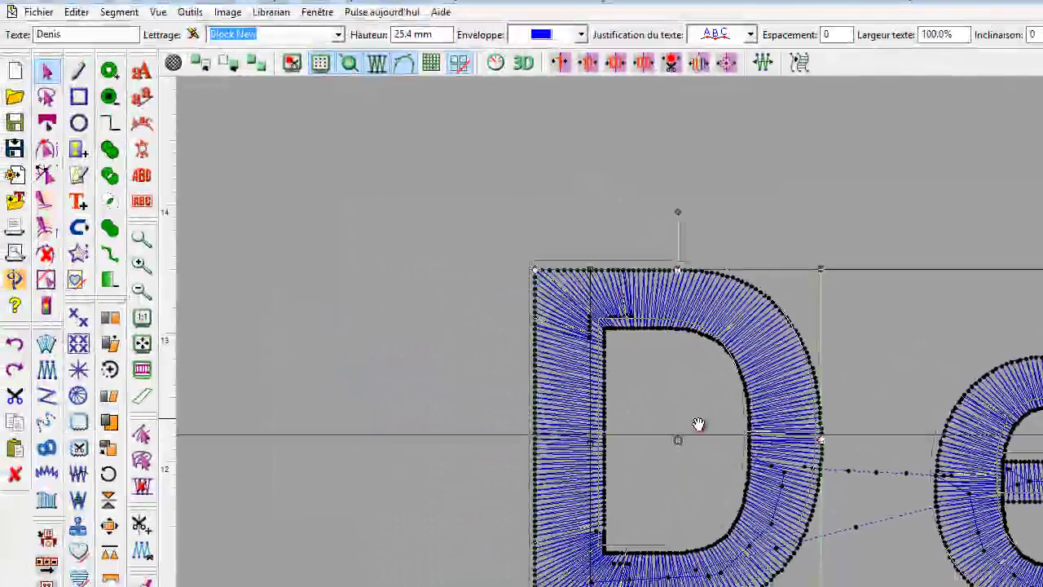
{"action": "left_click", "coordinate": [542, 430]}
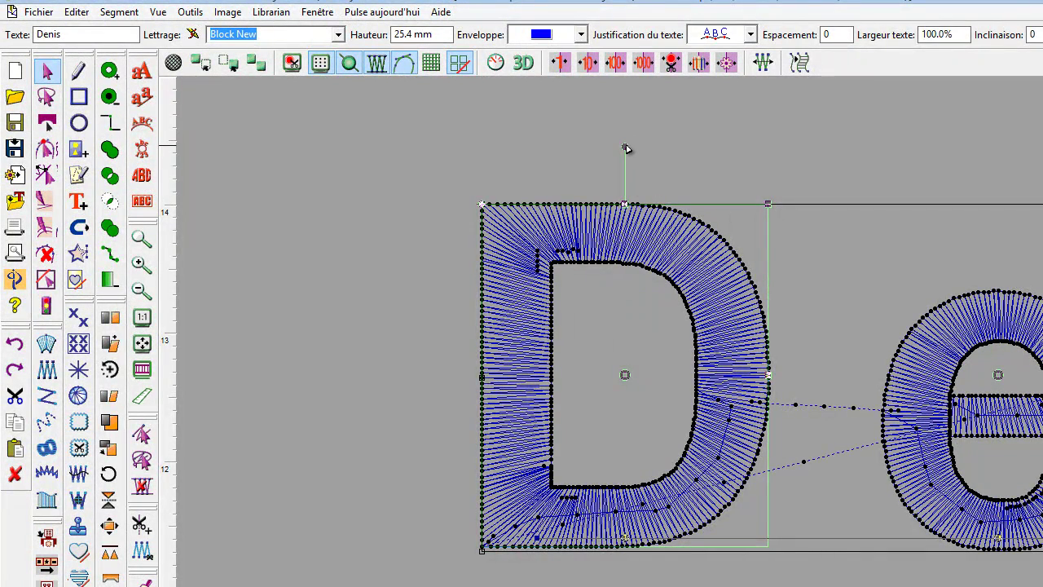
{"action": "left_click_drag", "start_coordinate": [626, 148], "coordinate": [399, 154]}
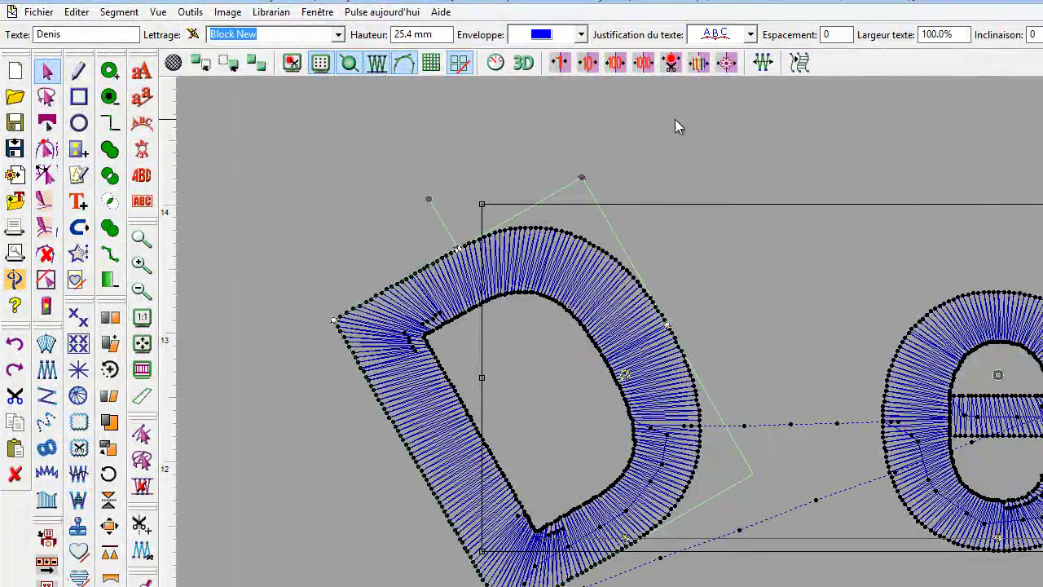
{"action": "left_click", "coordinate": [582, 177]}
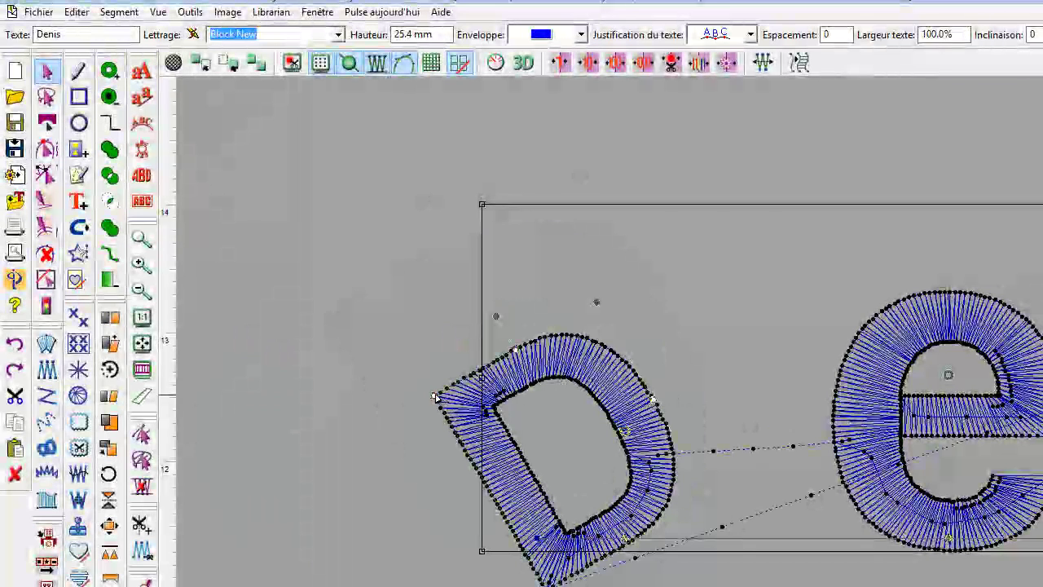
{"action": "left_click_drag", "start_coordinate": [436, 397], "coordinate": [402, 465]}
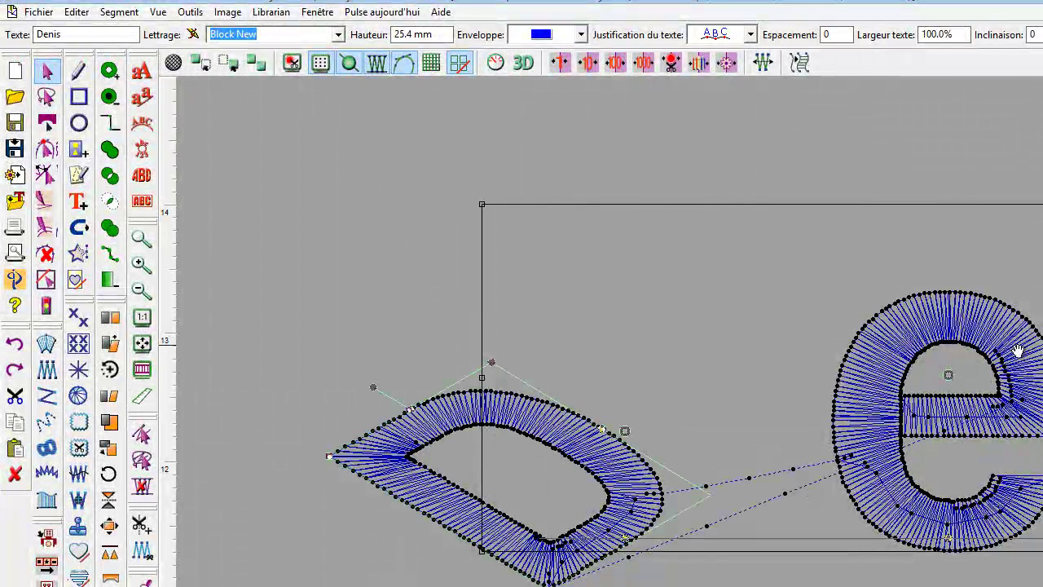
- Reduce the height of the letter e slightly from its upper edge, and deselect the text
{"action": "left_click", "coordinate": [948, 376]}
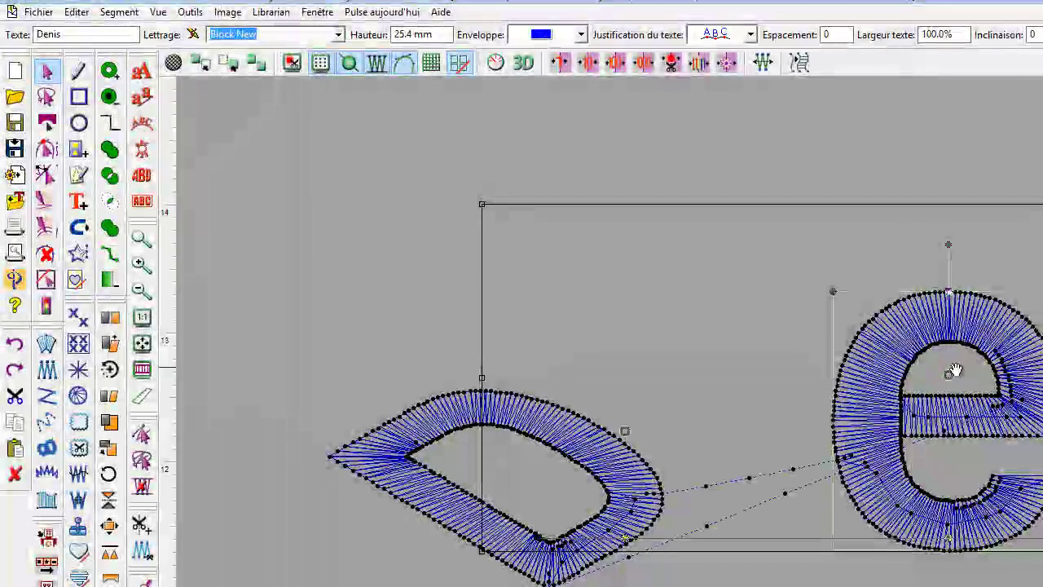
{"action": "left_click_drag", "start_coordinate": [949, 295], "coordinate": [947, 316]}
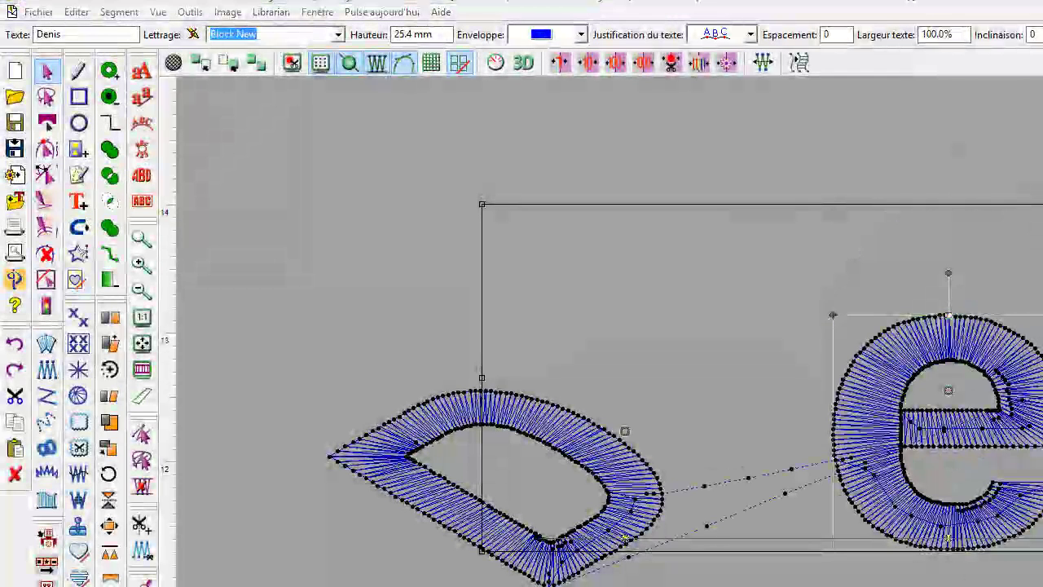
{"action": "left_click", "coordinate": [416, 344]}
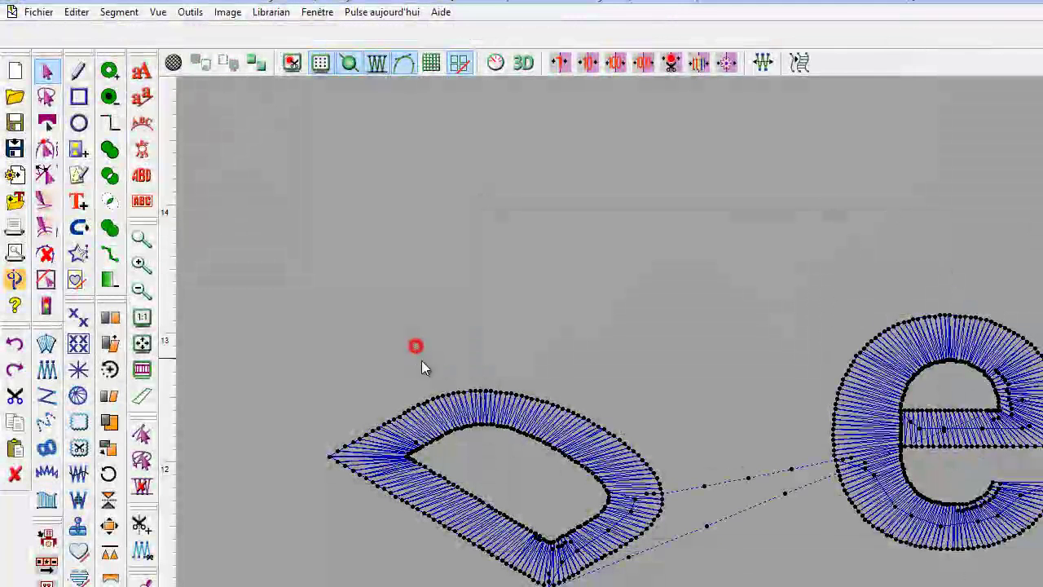
- Delete the entire name with its distorted letters from the workspace
{"action": "left_click", "coordinate": [478, 398]}
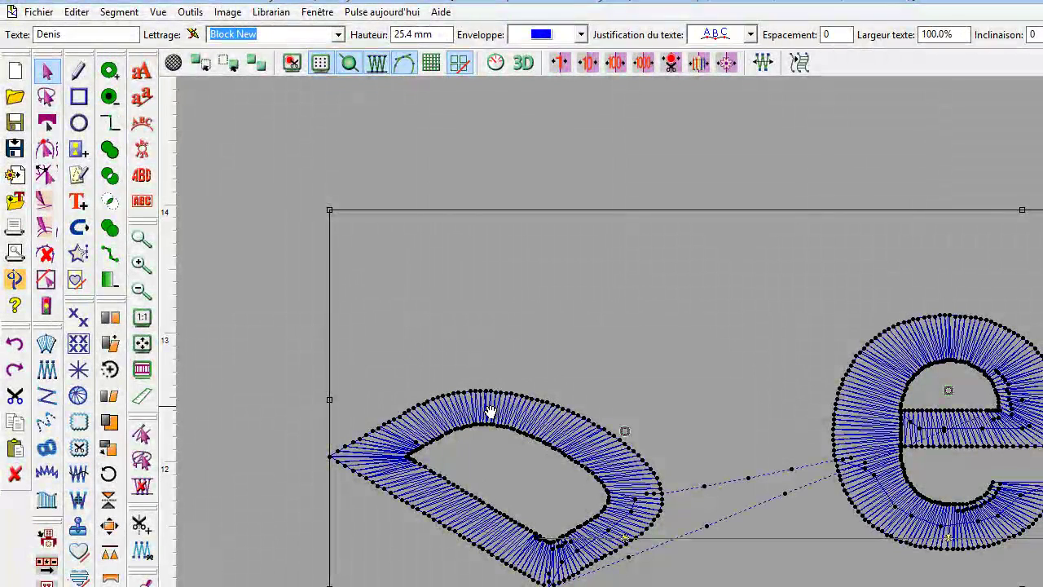
{"action": "left_click_drag", "start_coordinate": [518, 443], "coordinate": [465, 333]}
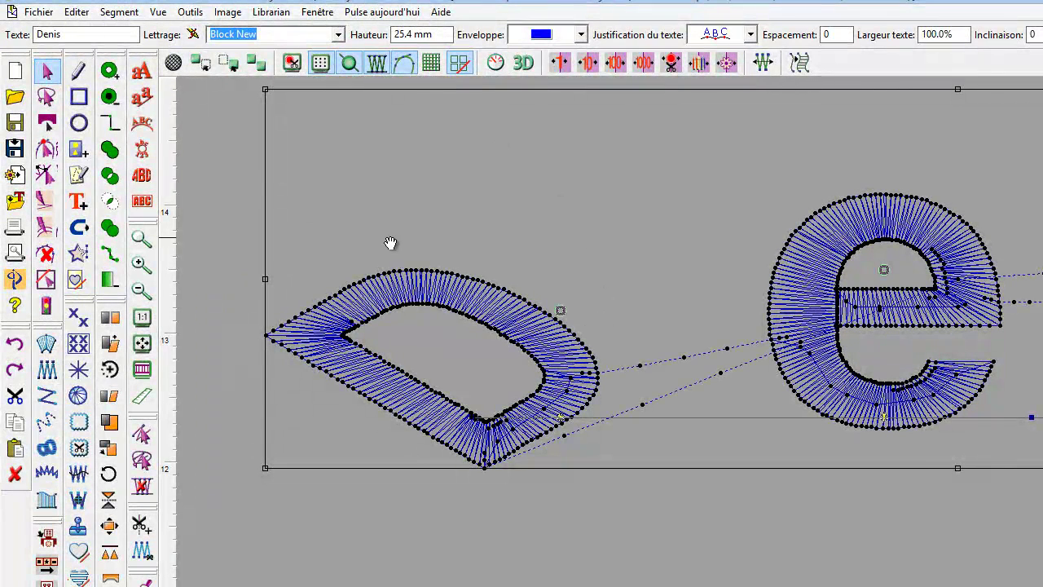
{"action": "key", "text": "Delete"}
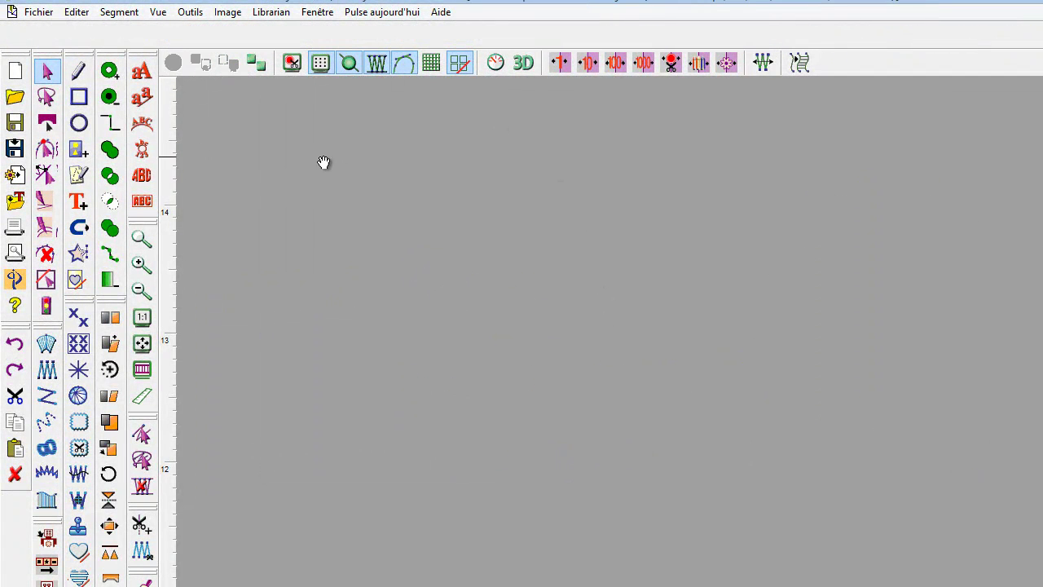
- Create the name as straight text on a baseline rising to the right, with the letters tilted along it
{"action": "left_click", "coordinate": [143, 75]}
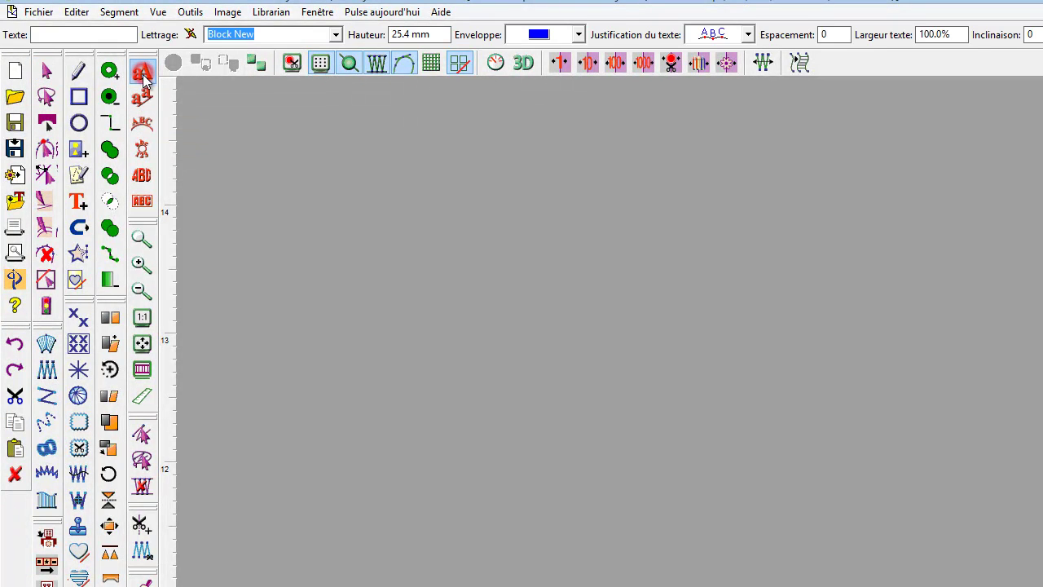
{"action": "left_click", "coordinate": [335, 435]}
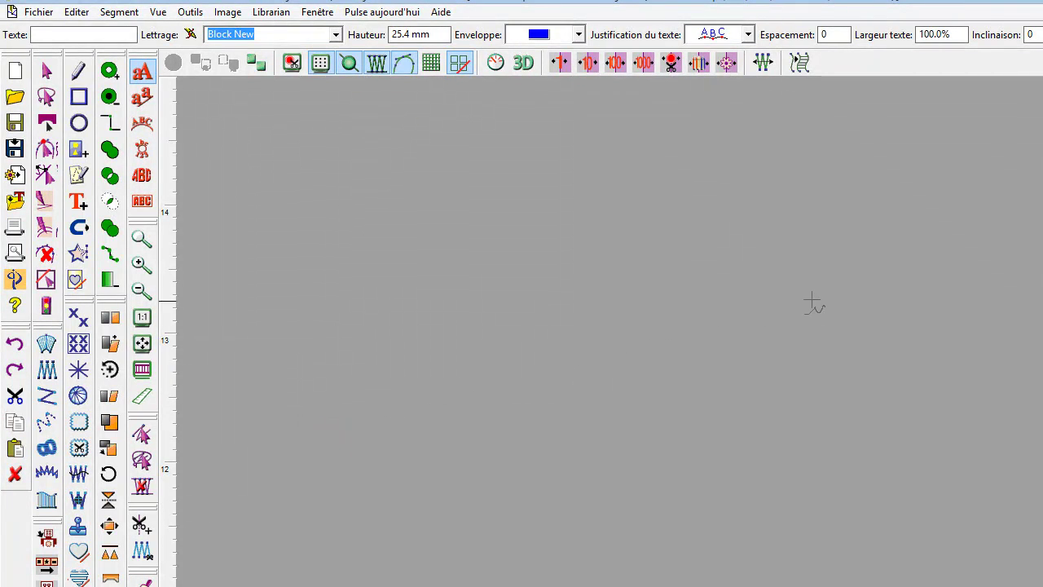
{"action": "left_click", "coordinate": [910, 253]}
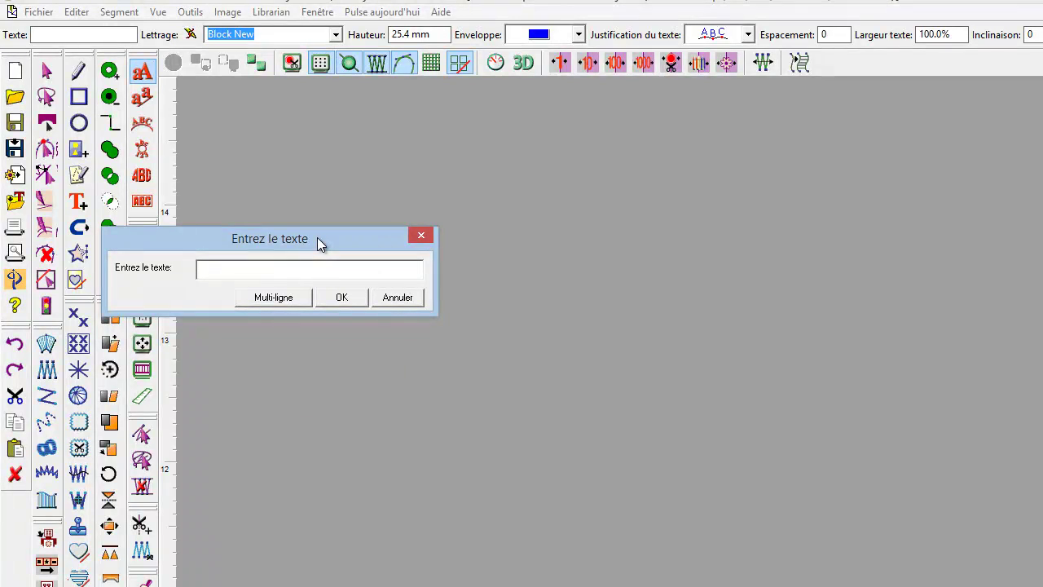
{"action": "type", "text": "Denis"}
{"action": "left_click", "coordinate": [341, 296]}
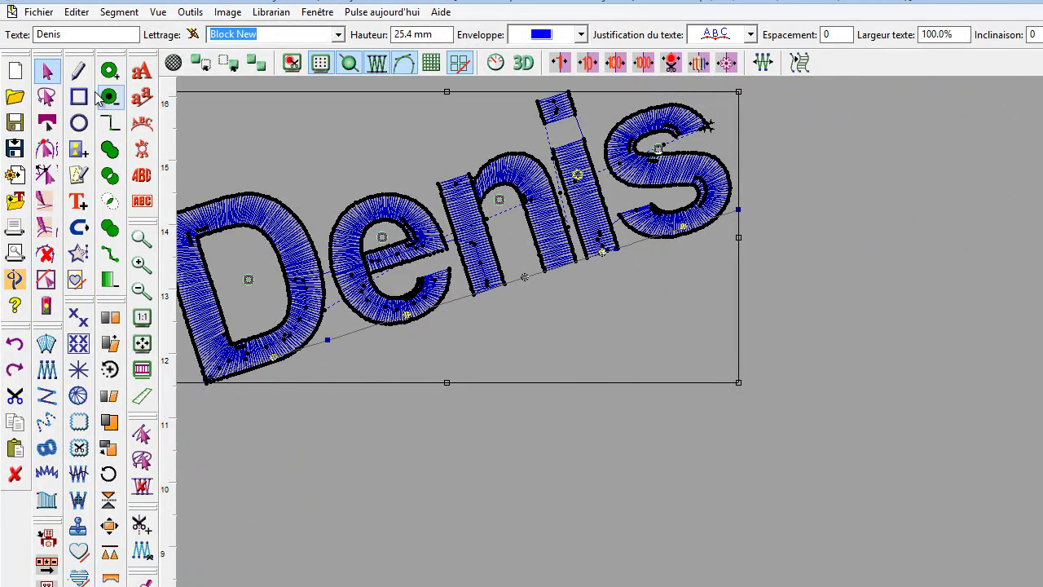
- Add the name as angular text with upright letters about 21 mm high on a rising baseline below the first text
{"action": "left_click", "coordinate": [140, 102]}
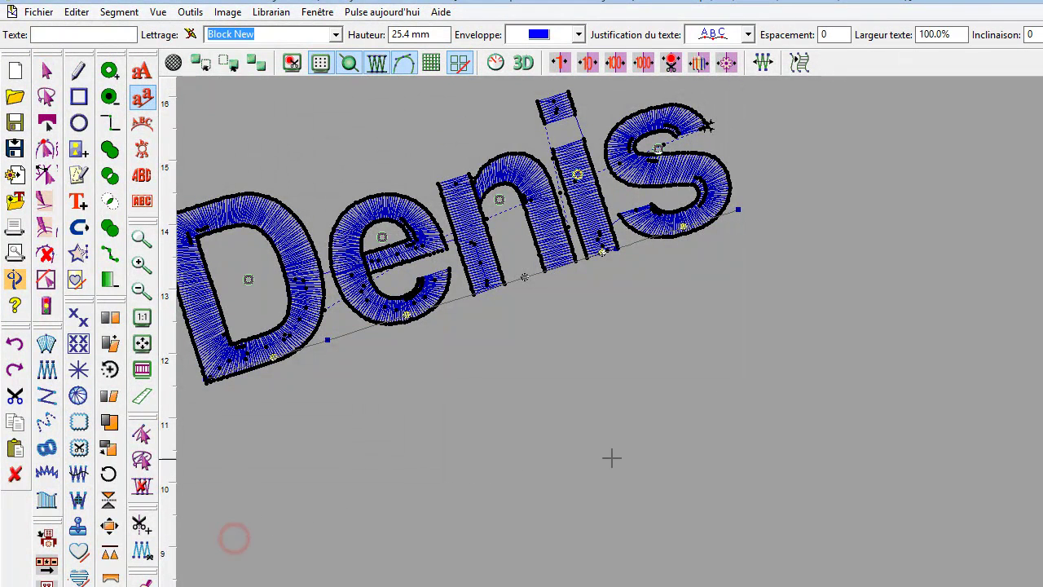
{"action": "left_click", "coordinate": [784, 388]}
{"action": "left_click", "coordinate": [786, 386]}
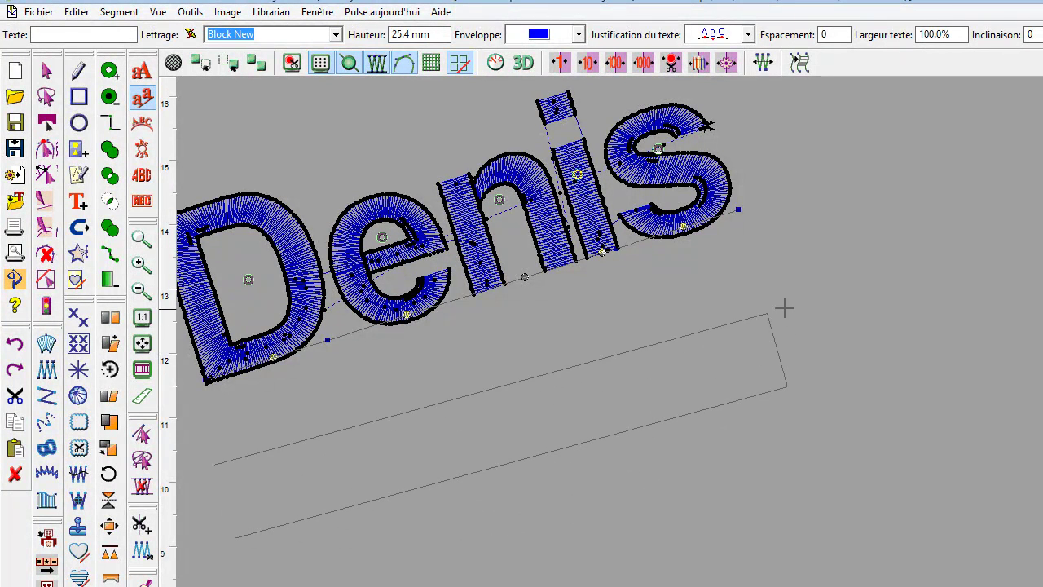
{"action": "key", "text": "Escape"}
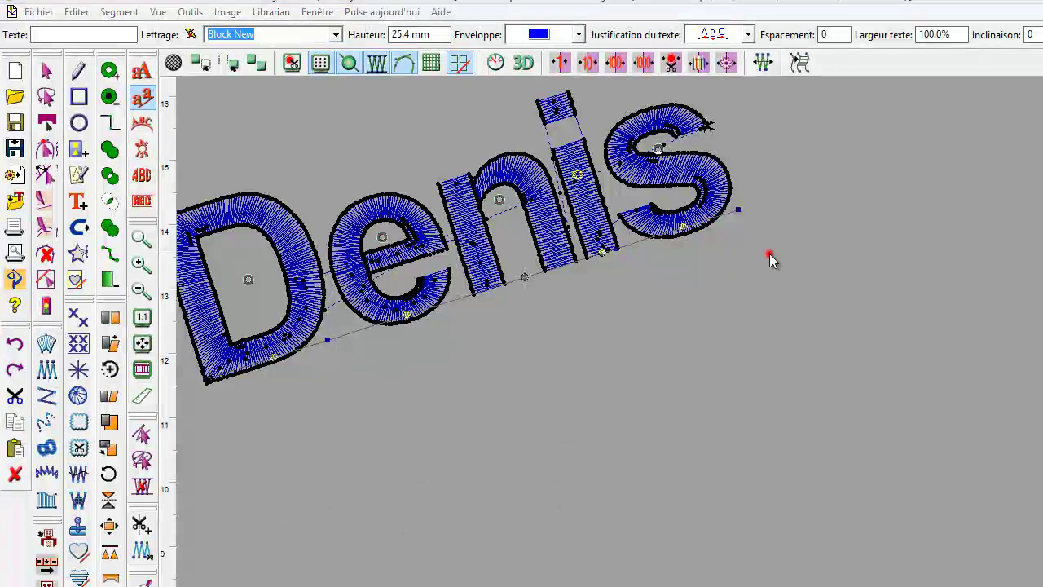
{"action": "left_click", "coordinate": [769, 255]}
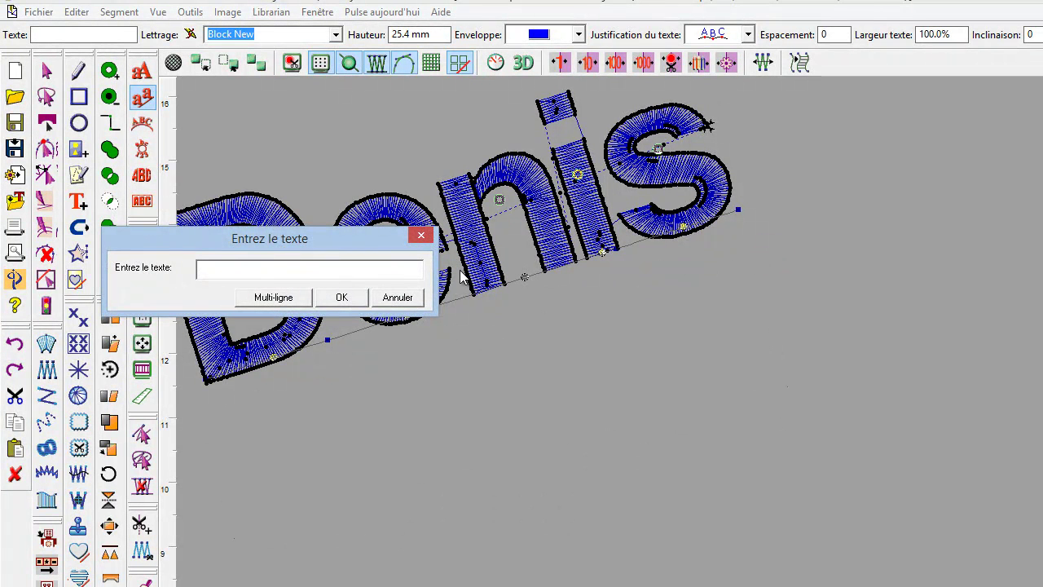
{"action": "type", "text": "Denis"}
{"action": "key", "text": "Return"}
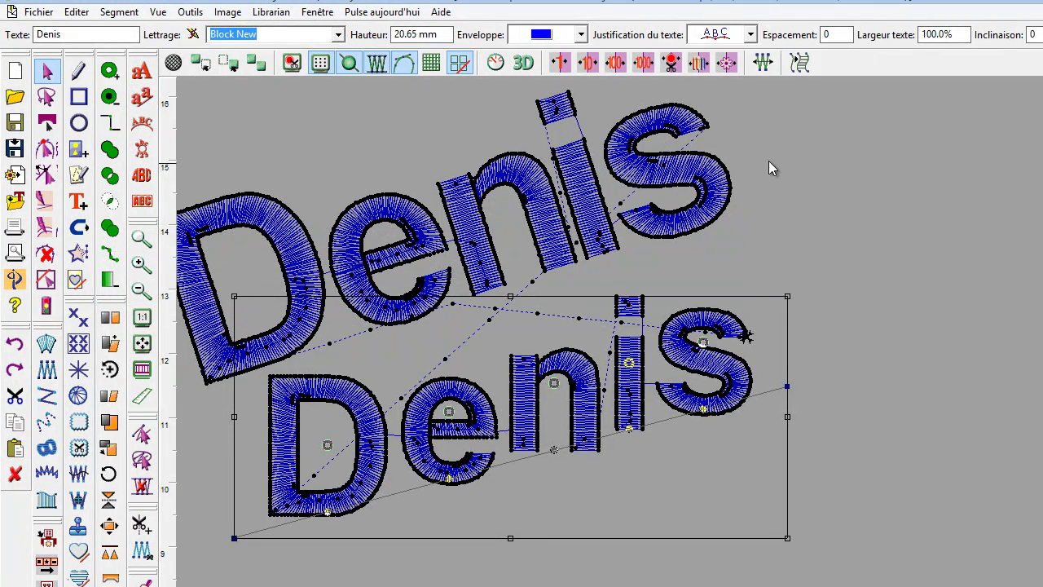
{"action": "left_click", "coordinate": [142, 72]}
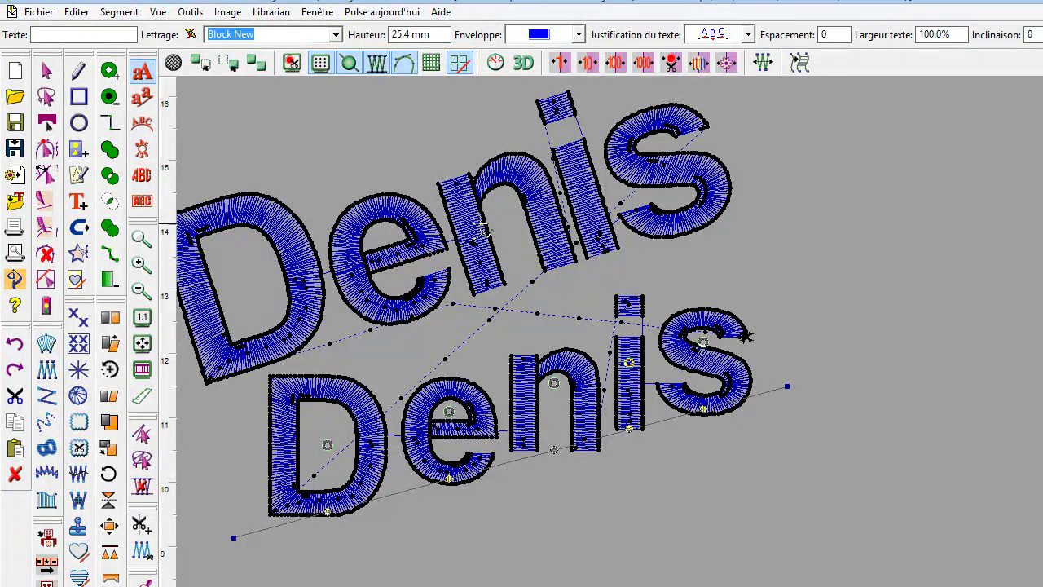
{"action": "left_click", "coordinate": [143, 97]}
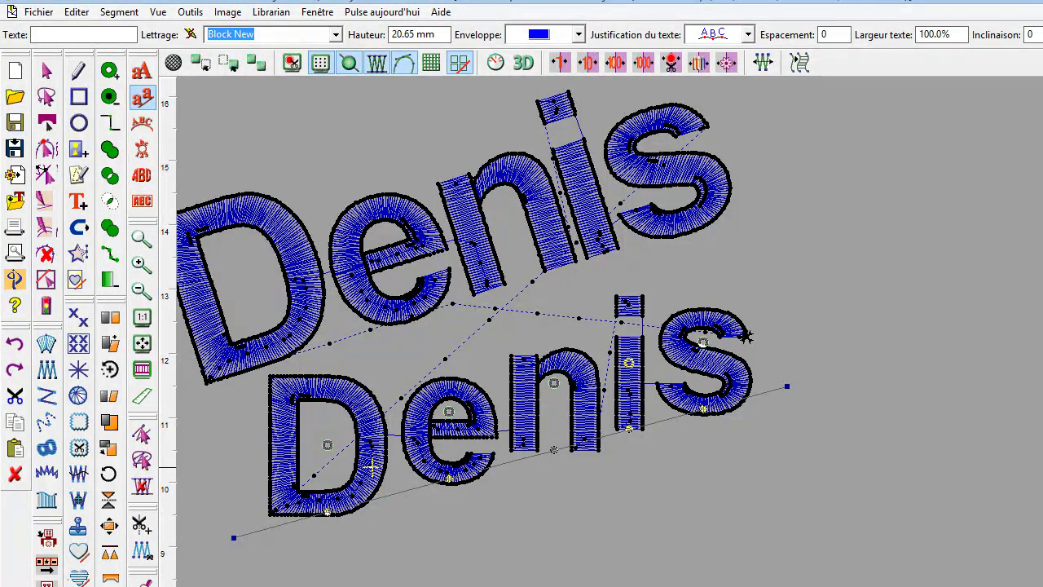
{"action": "key", "text": "Escape"}
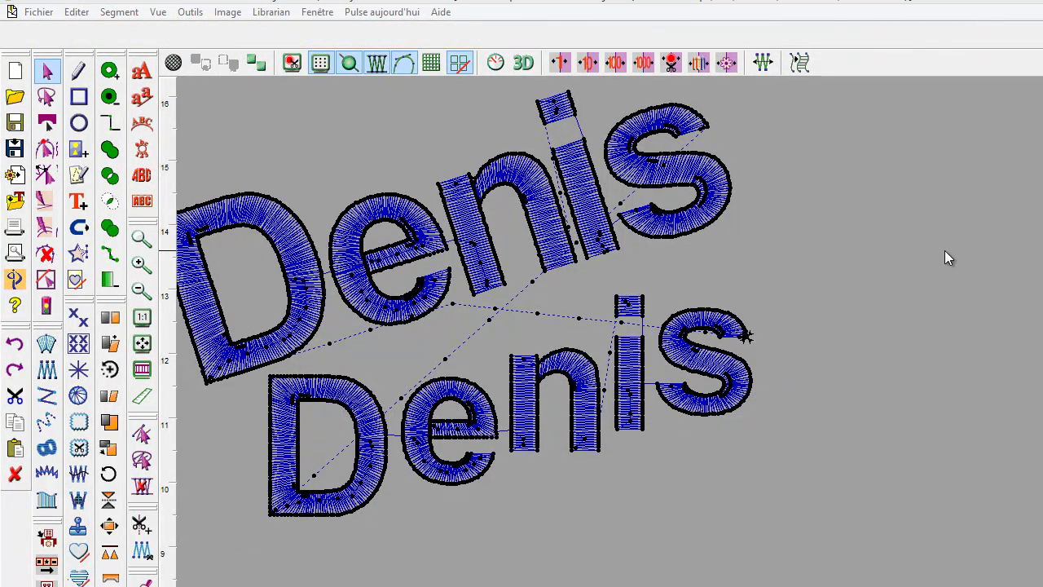
- Delete both sloping texts together
{"action": "left_click_drag", "start_coordinate": [871, 118], "coordinate": [285, 542]}
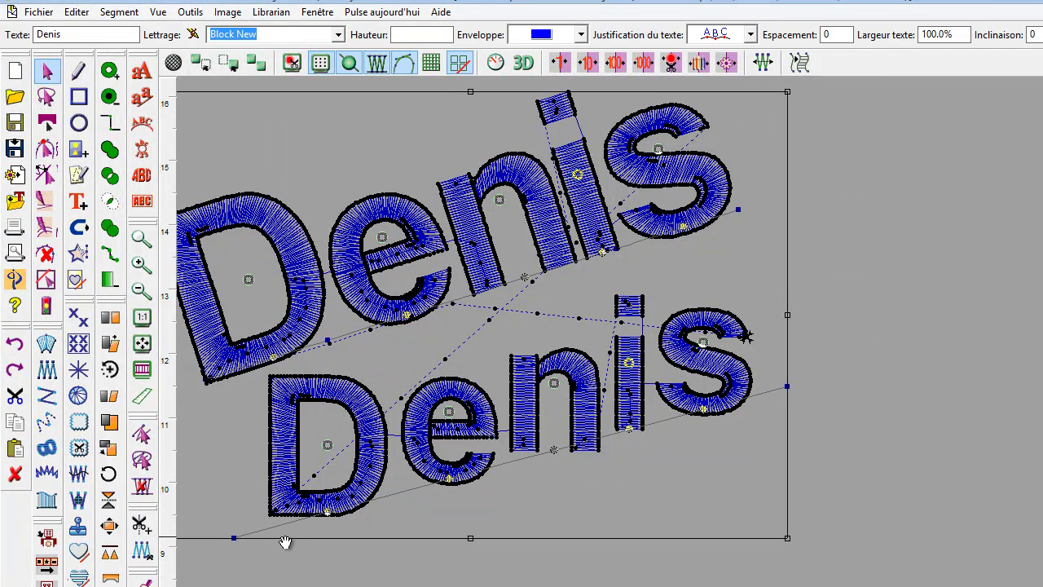
{"action": "key", "text": "Delete"}
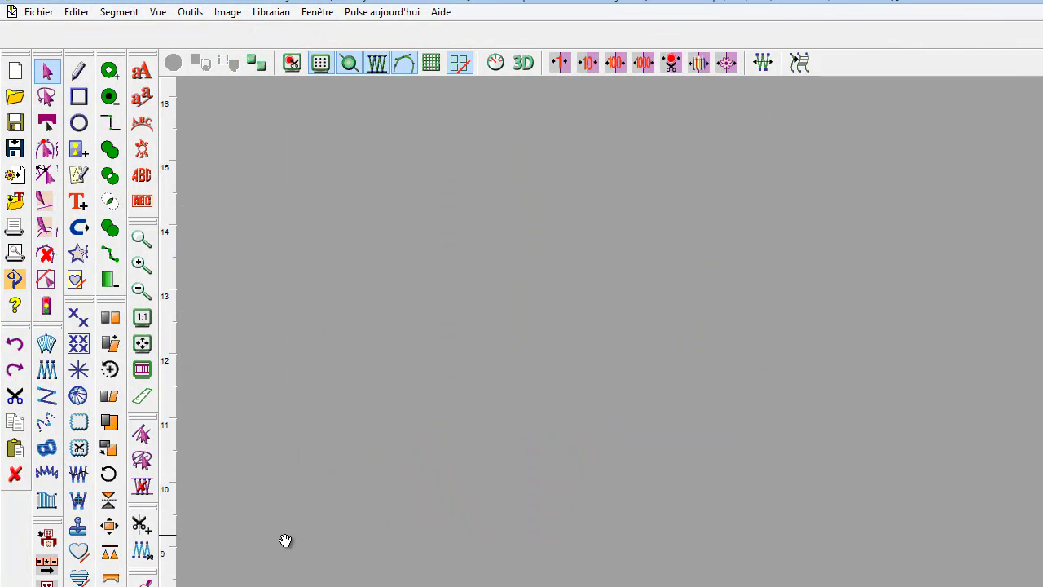
- Create the name as arc text with letters about 20 mm high, centred on an upward-curving baseline
{"action": "scroll", "coordinate": [373, 262], "scroll_direction": "down", "scroll_amount": 1}
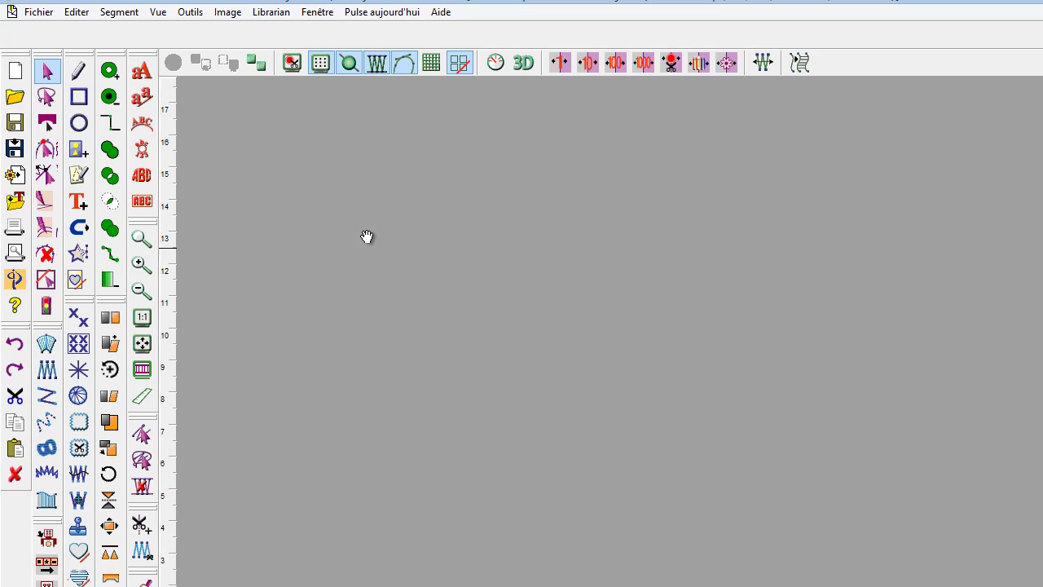
{"action": "left_click", "coordinate": [142, 128]}
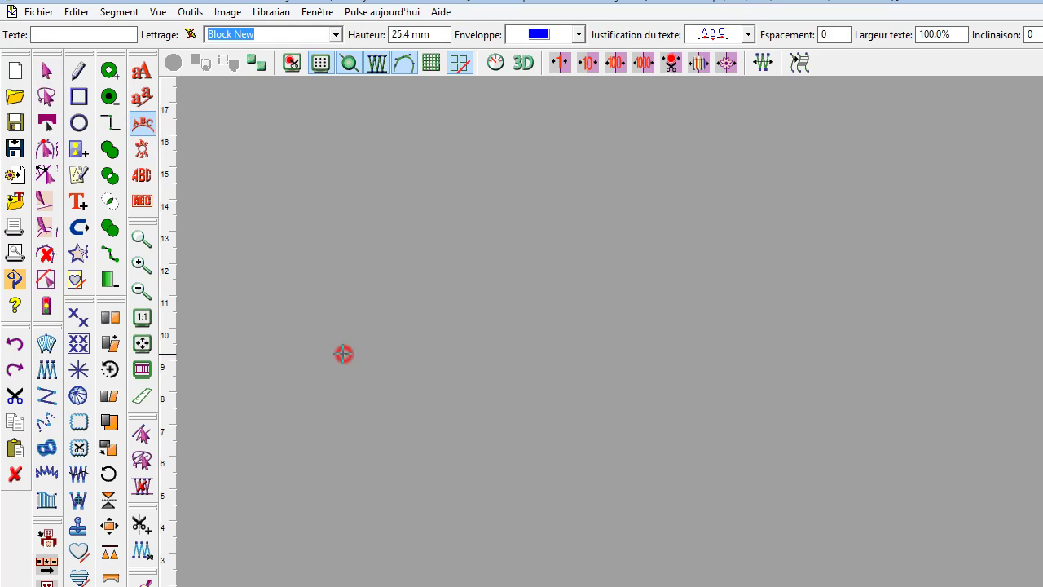
{"action": "left_click", "coordinate": [343, 353]}
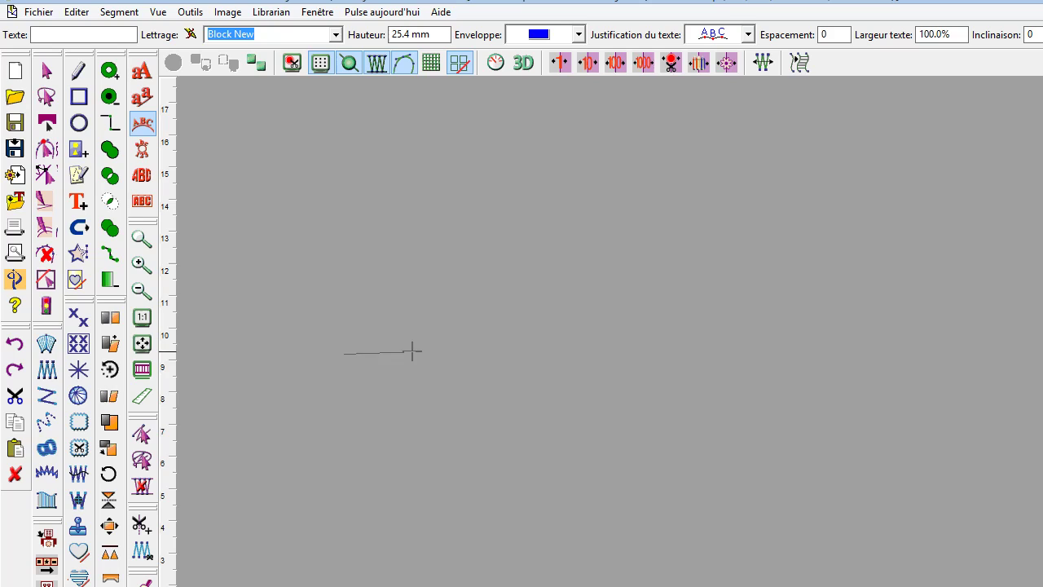
{"action": "left_click", "coordinate": [869, 354]}
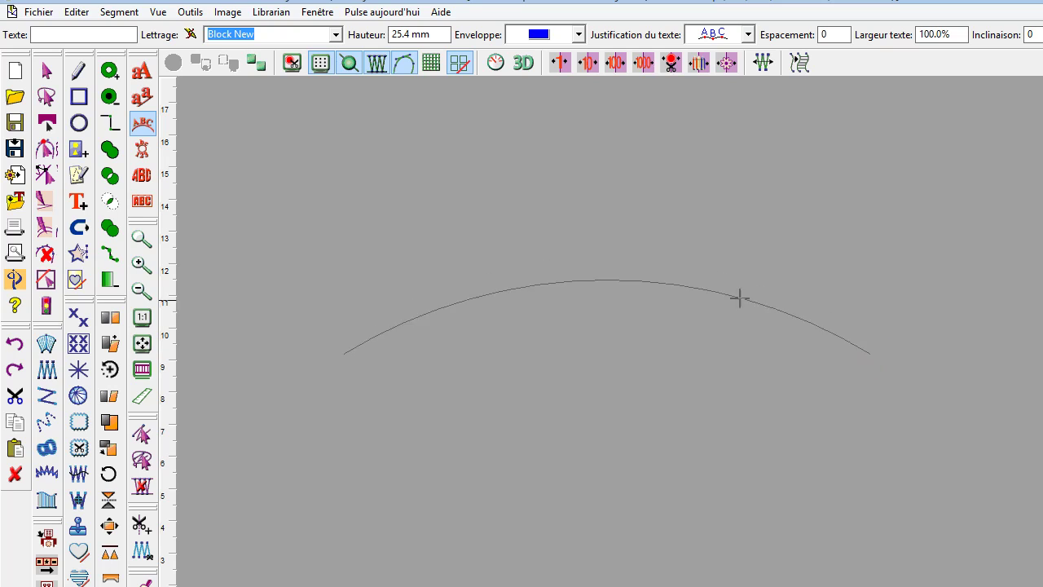
{"action": "left_click", "coordinate": [605, 286]}
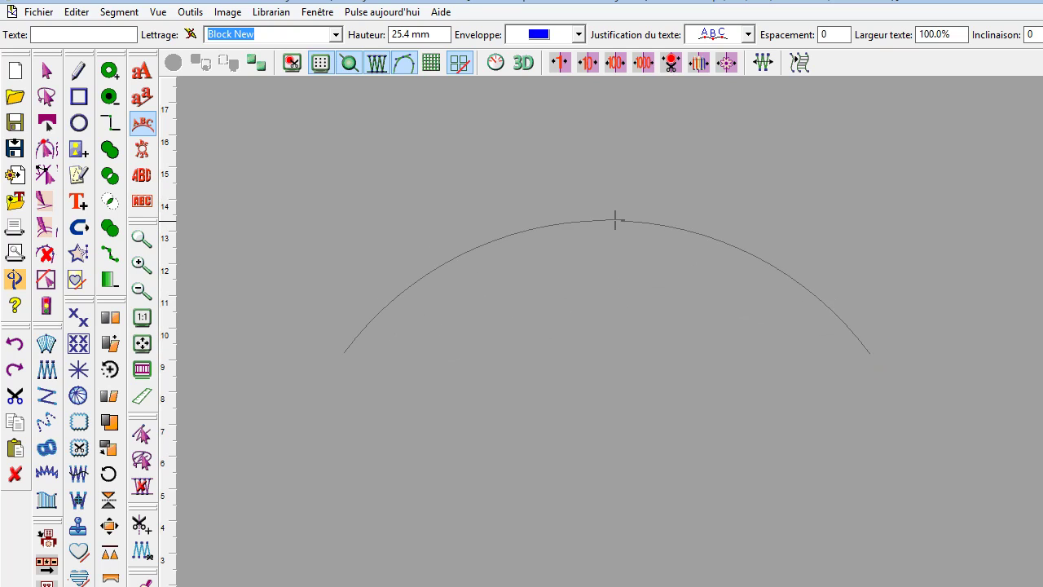
{"action": "left_click", "coordinate": [616, 216]}
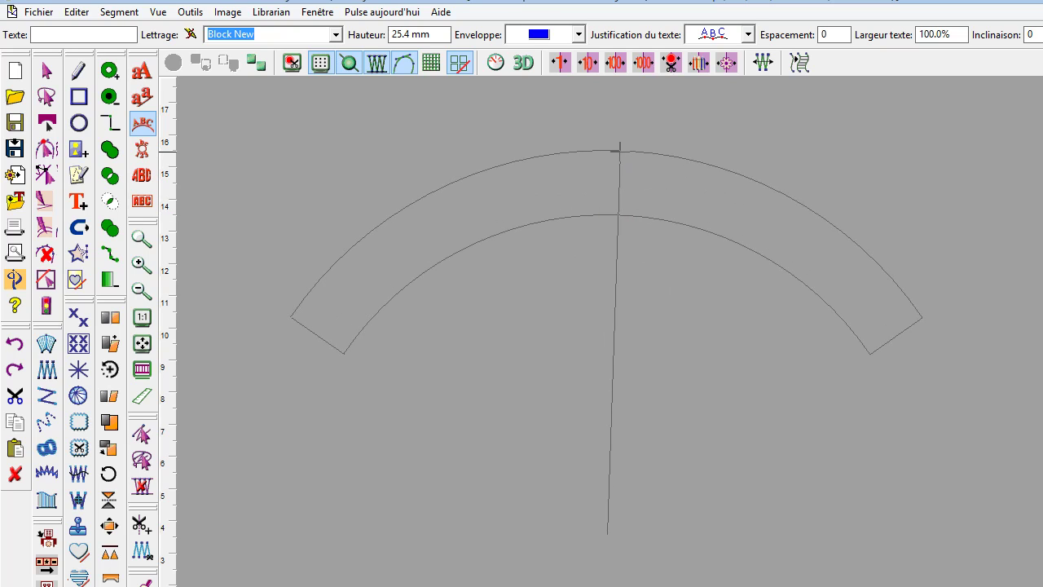
{"action": "left_click", "coordinate": [618, 150]}
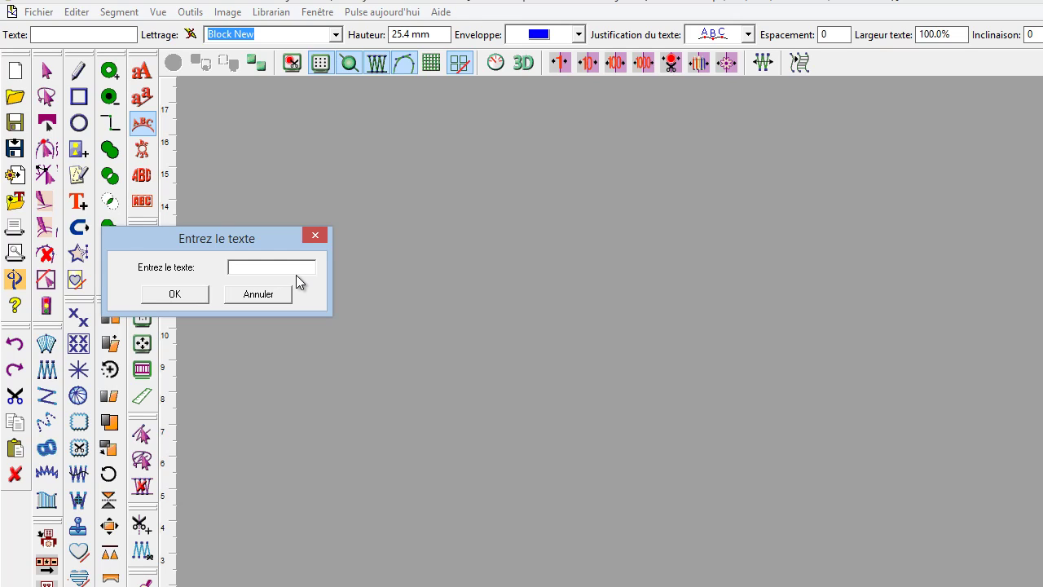
{"action": "type", "text": "Denis"}
{"action": "left_click", "coordinate": [186, 293]}
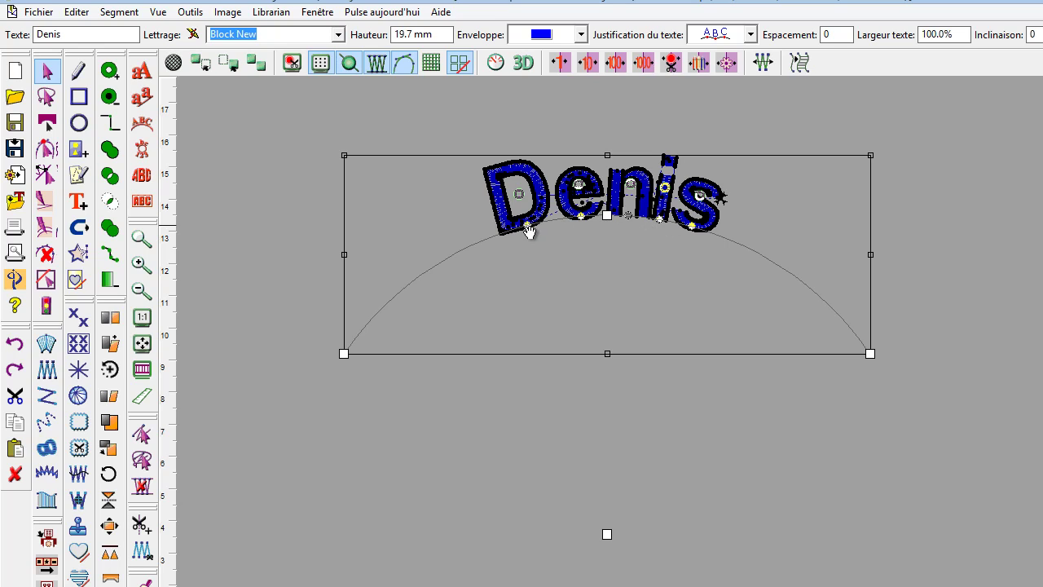
- Slide the letter D to the right along the arc baseline, closer to the letter e
{"action": "left_click_drag", "start_coordinate": [528, 228], "coordinate": [550, 302]}
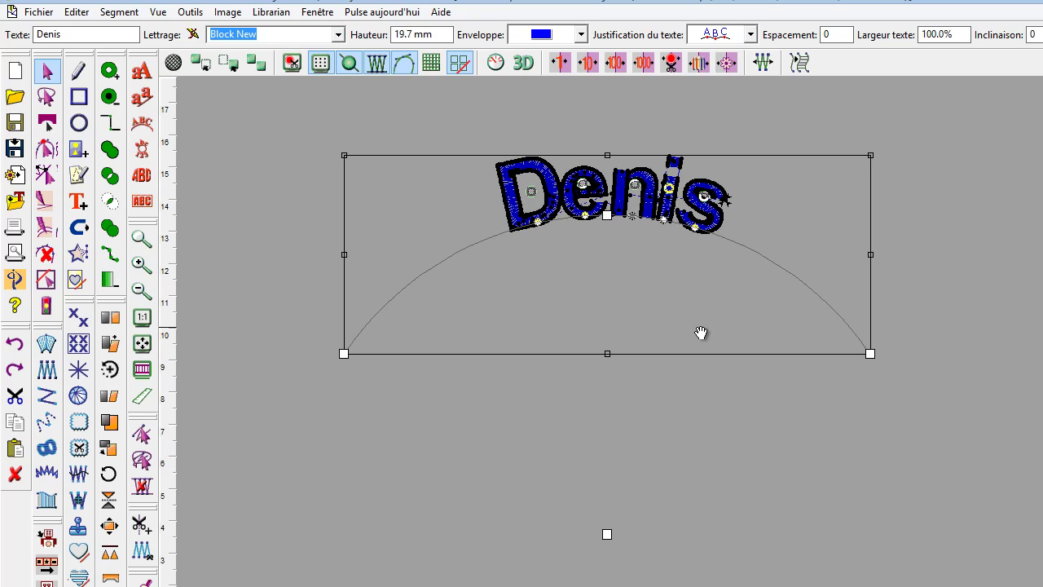
- Replace the arc text with the name as arc text about 33 mm high on a large downward-curving baseline
{"action": "key", "text": "Delete"}
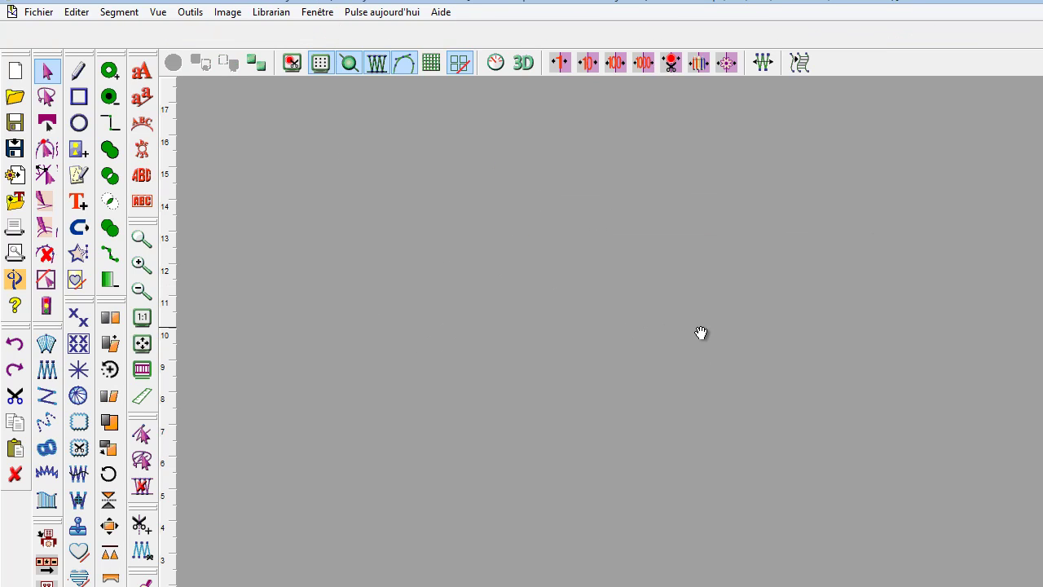
{"action": "left_click", "coordinate": [150, 124]}
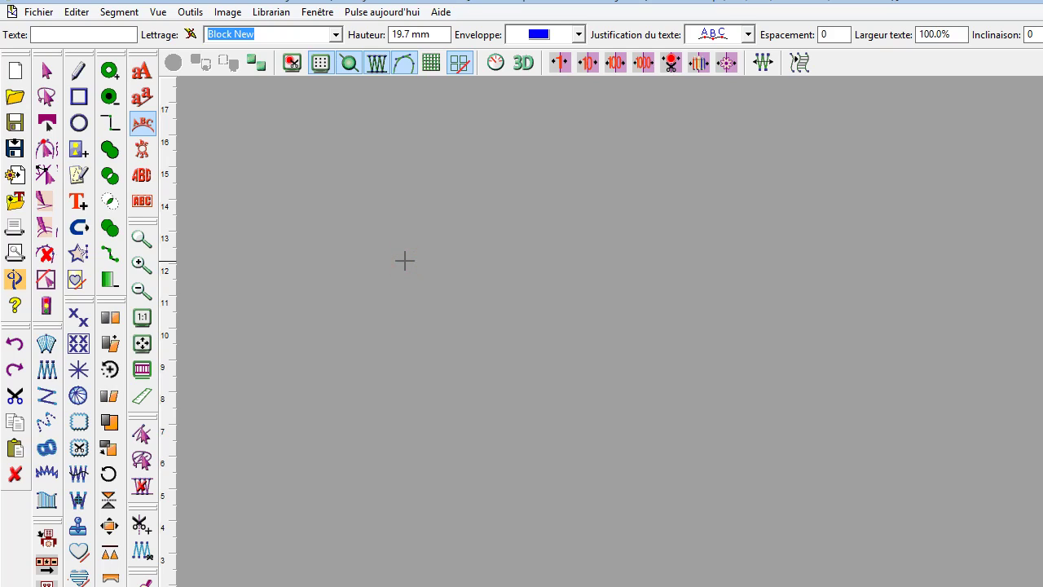
{"action": "left_click", "coordinate": [808, 260]}
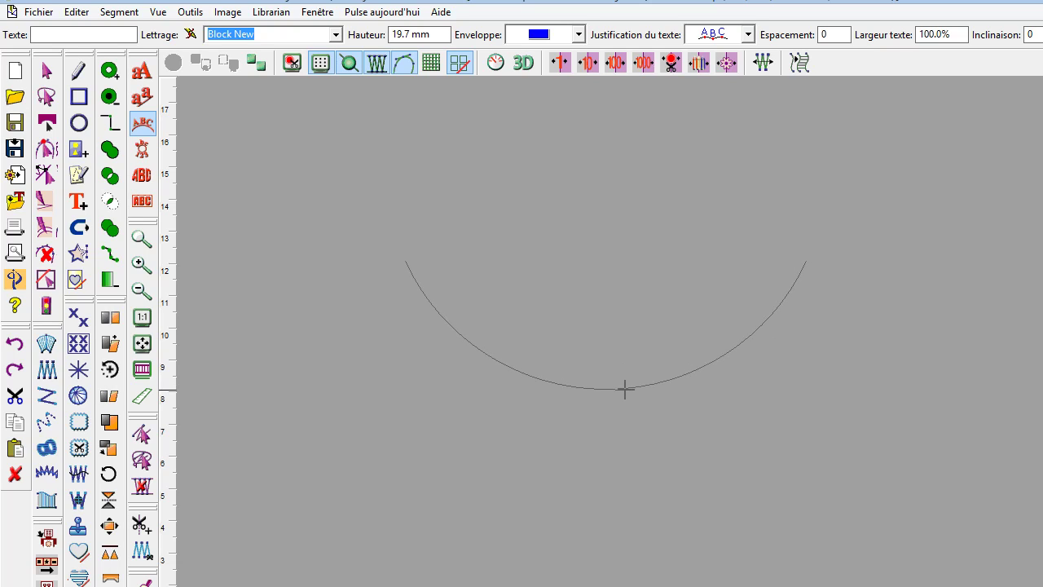
{"action": "left_click", "coordinate": [621, 389]}
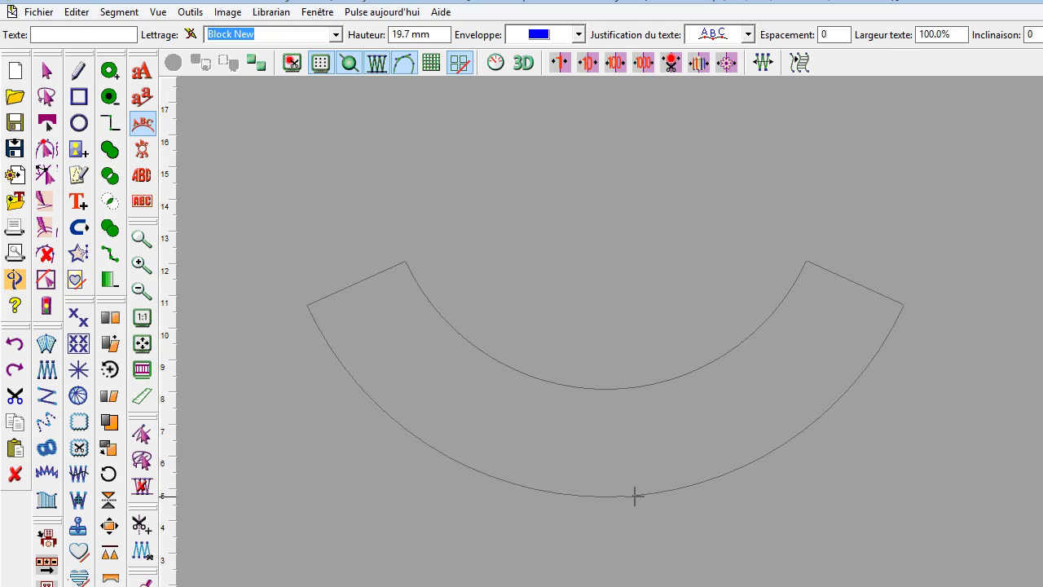
{"action": "left_click", "coordinate": [633, 496]}
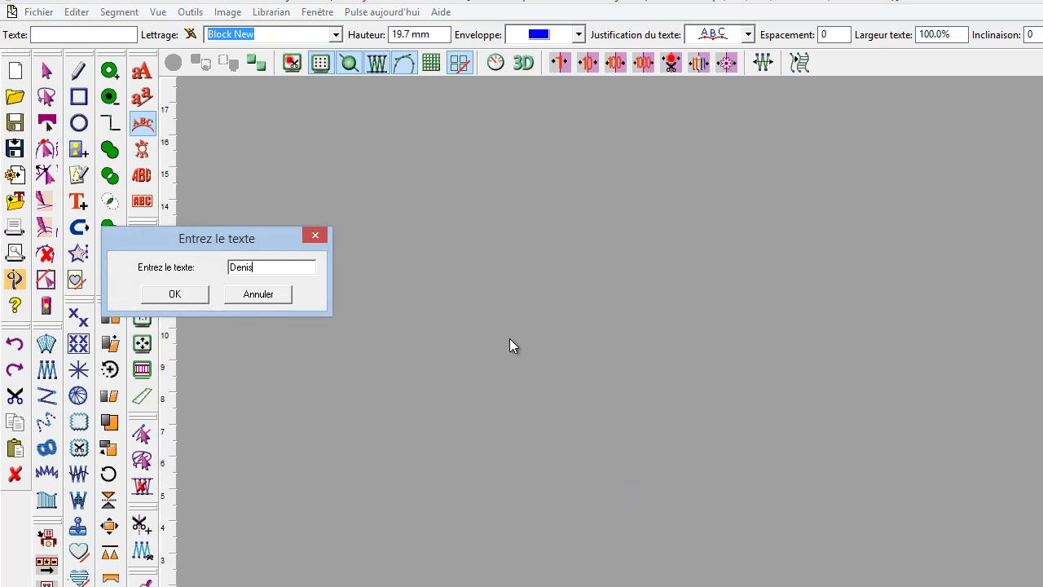
{"action": "type", "text": "Denis"}
{"action": "key", "text": "Return"}
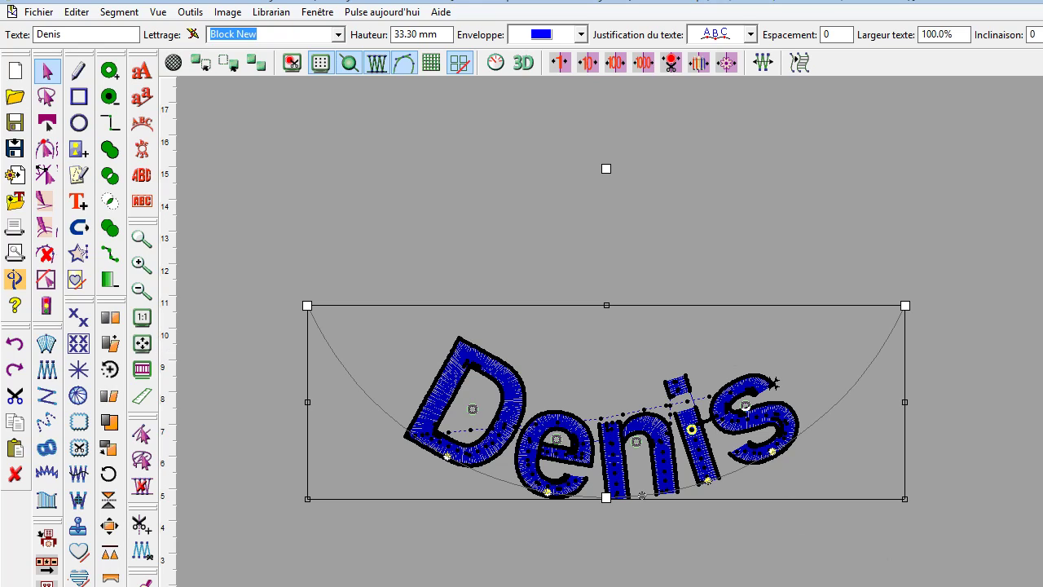
- In a blank design, create circle text about 17 mm high reading "Club de tir" clockwise and "de Provence" counter-clockwise
{"action": "key", "text": "ctrl+n"}
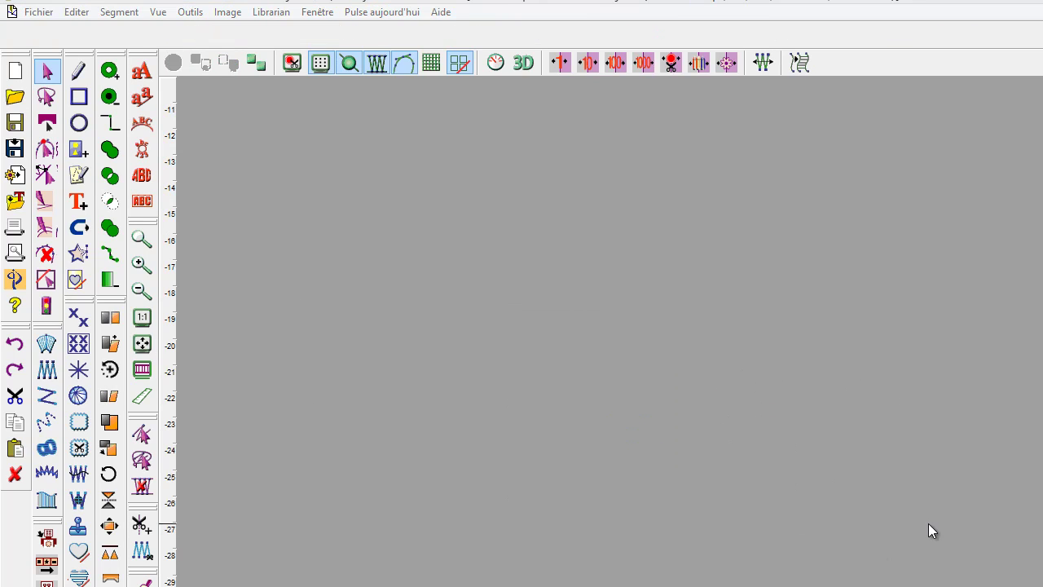
{"action": "left_click", "coordinate": [142, 149]}
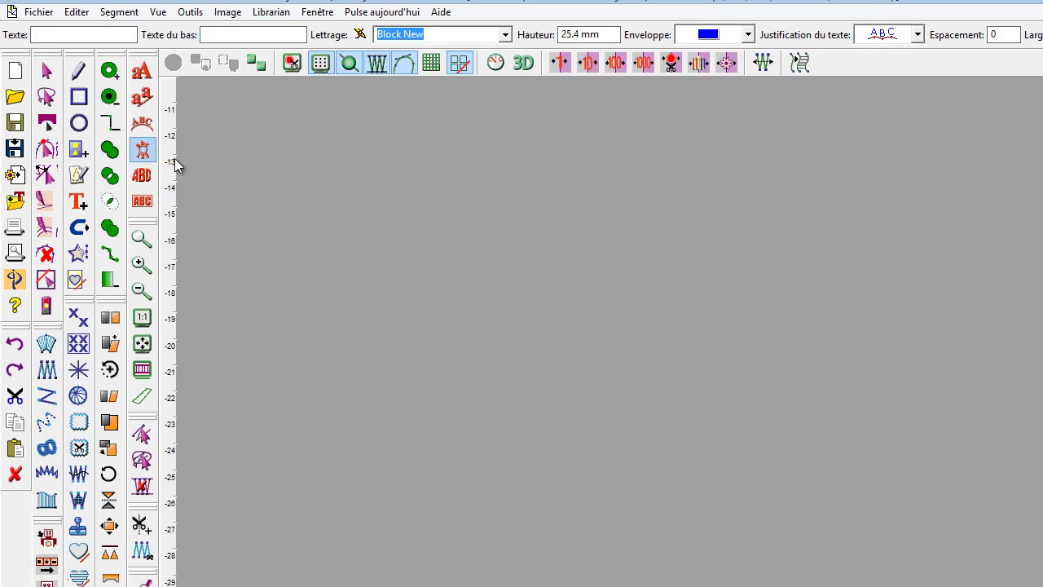
{"action": "left_click", "coordinate": [642, 283]}
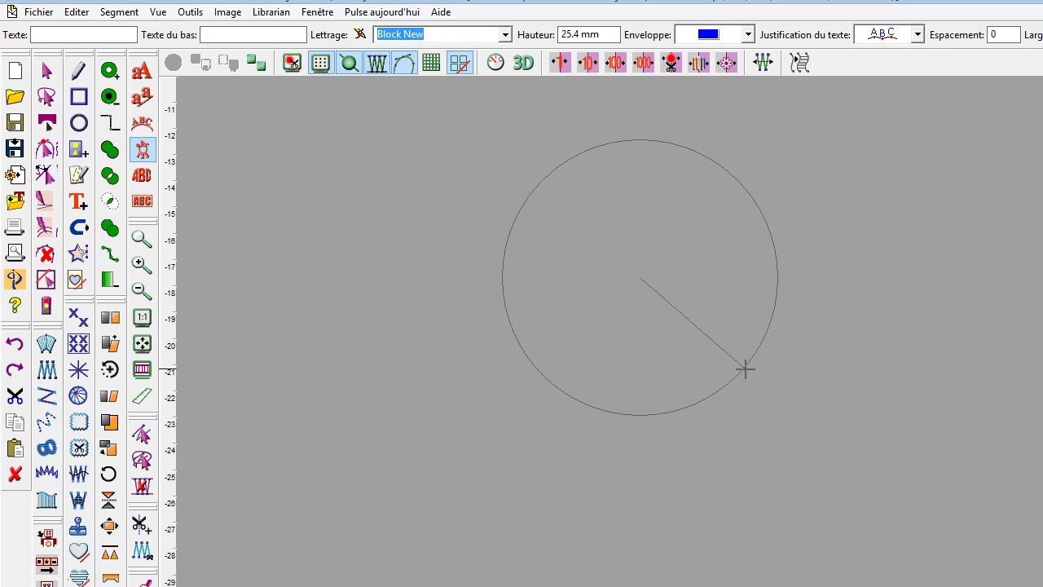
{"action": "left_click", "coordinate": [746, 370]}
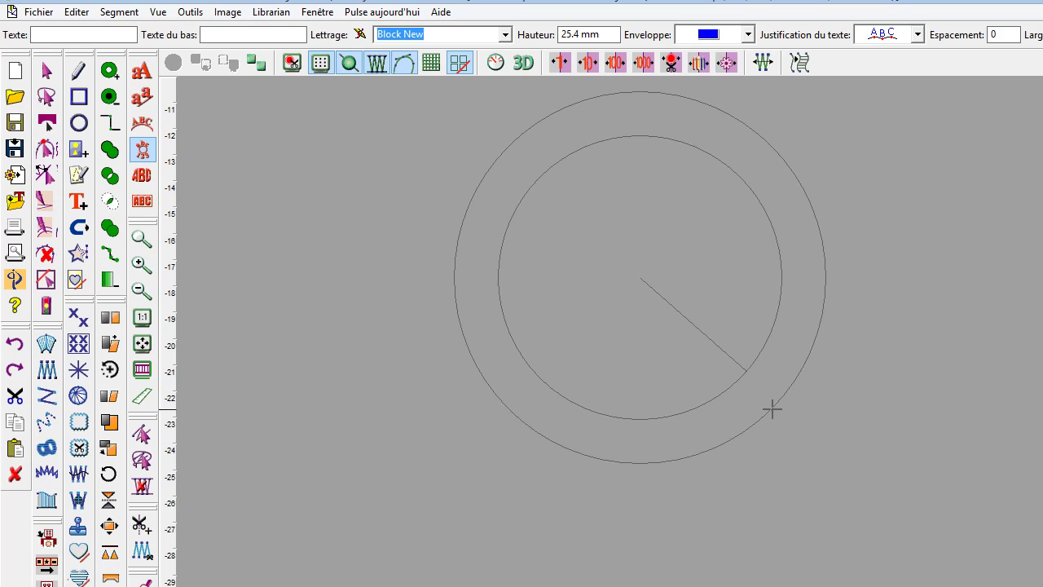
{"action": "left_click", "coordinate": [771, 409]}
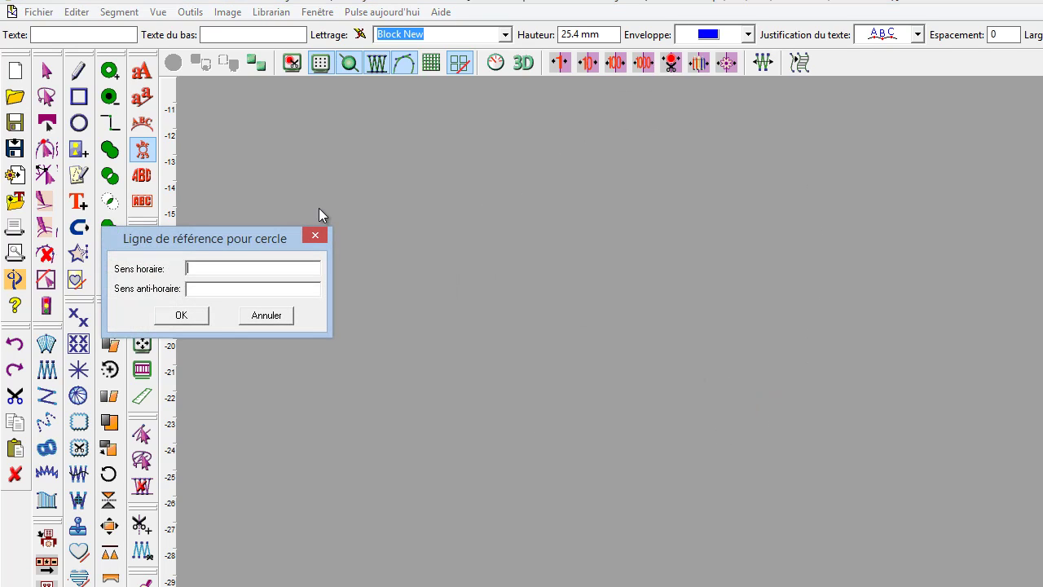
{"action": "type", "text": "Club de tir"}
{"action": "left_click", "coordinate": [206, 285]}
{"action": "type", "text": "ce"}
{"action": "left_click", "coordinate": [184, 314]}
{"action": "right_click", "coordinate": [595, 400]}
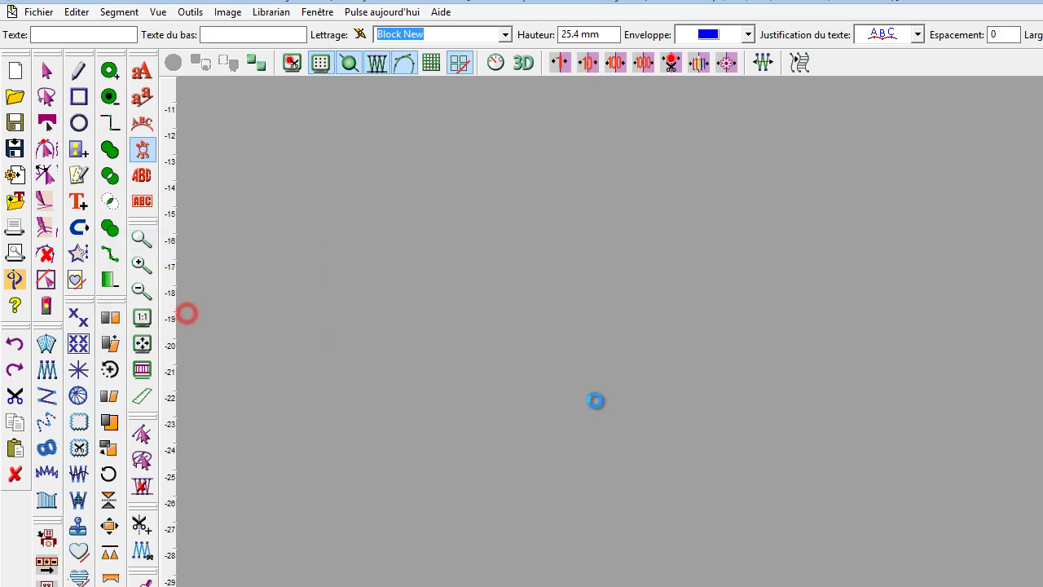
{"action": "left_click", "coordinate": [932, 169]}
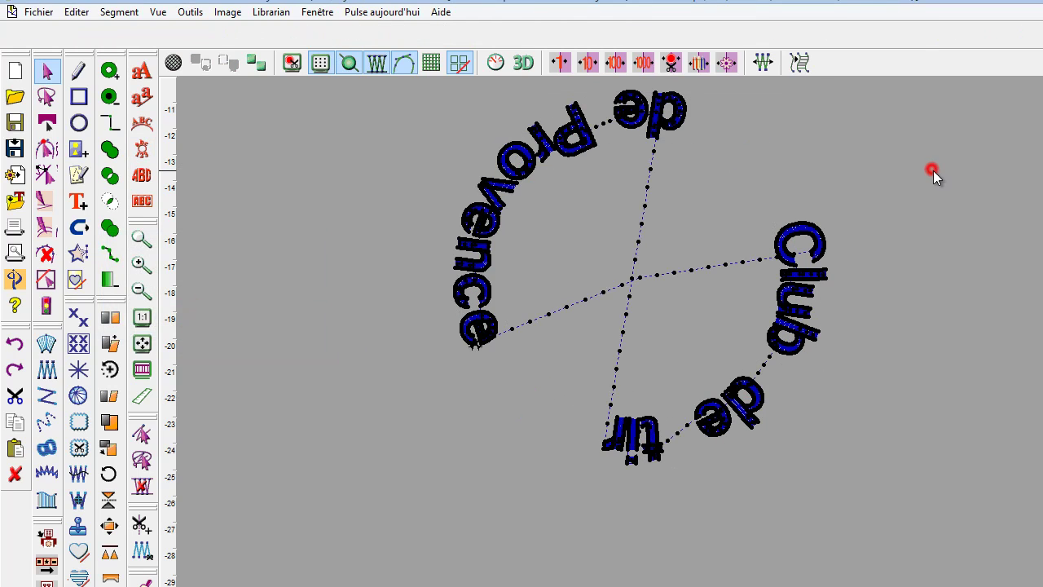
- Rotate the circle text so "Club de tir" arches over the top and "de Provence" runs along the bottom
{"action": "left_click", "coordinate": [823, 242]}
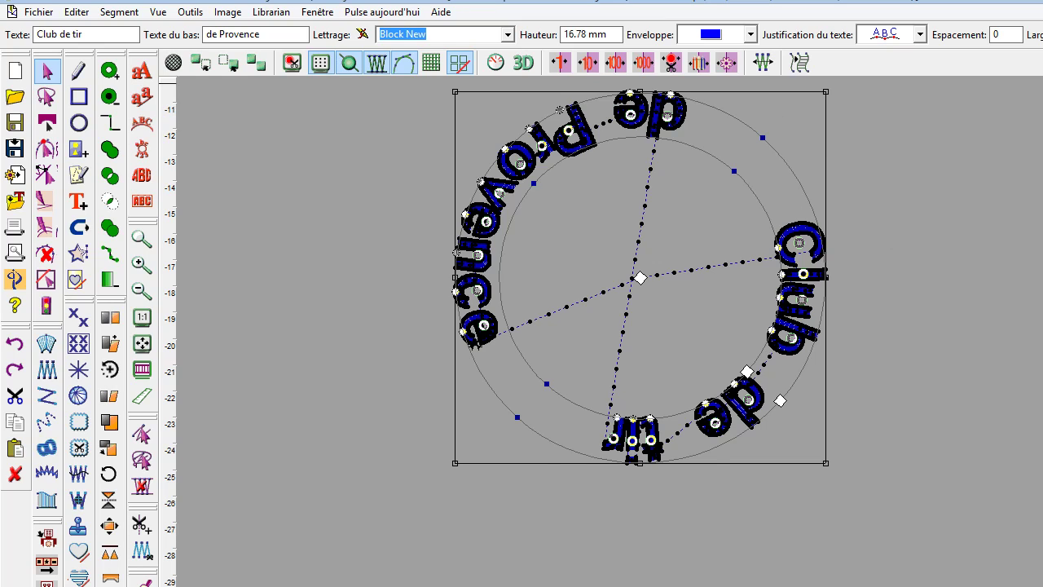
{"action": "scroll", "coordinate": [640, 277], "scroll_direction": "up", "scroll_amount": 2}
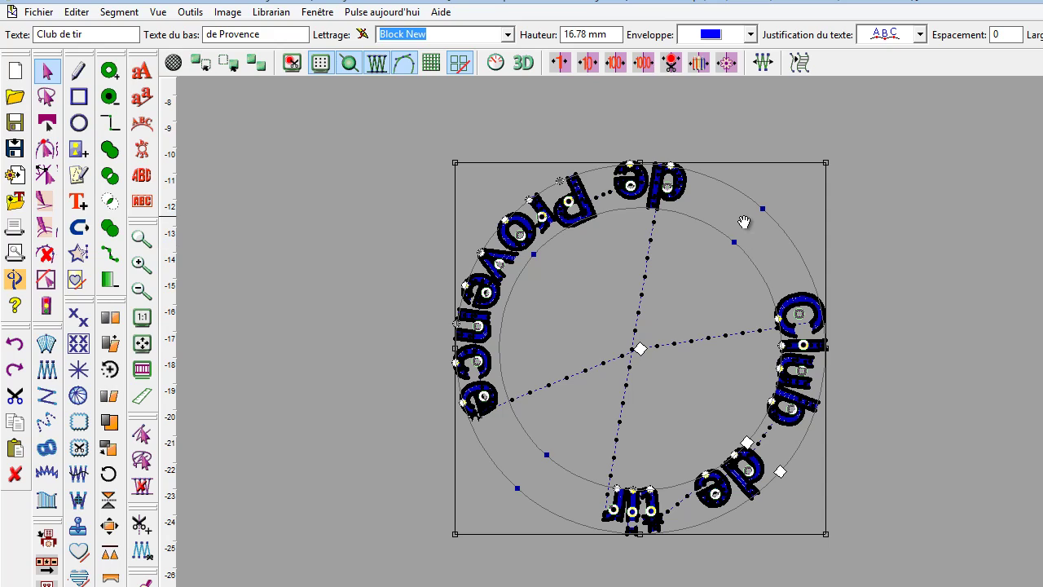
{"action": "left_click", "coordinate": [677, 280]}
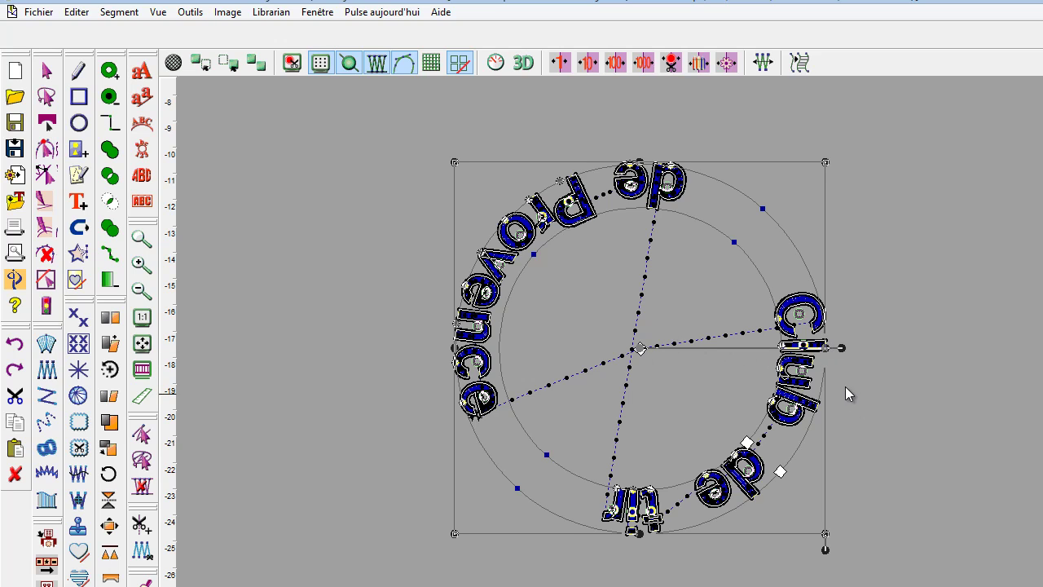
{"action": "left_click_drag", "start_coordinate": [844, 351], "coordinate": [442, 105]}
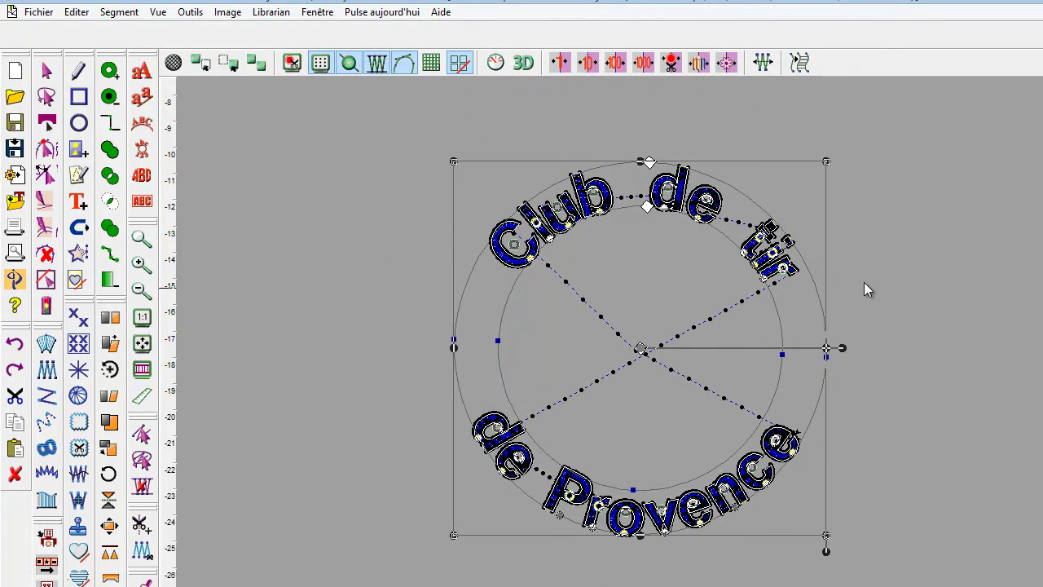
{"action": "left_click", "coordinate": [749, 321]}
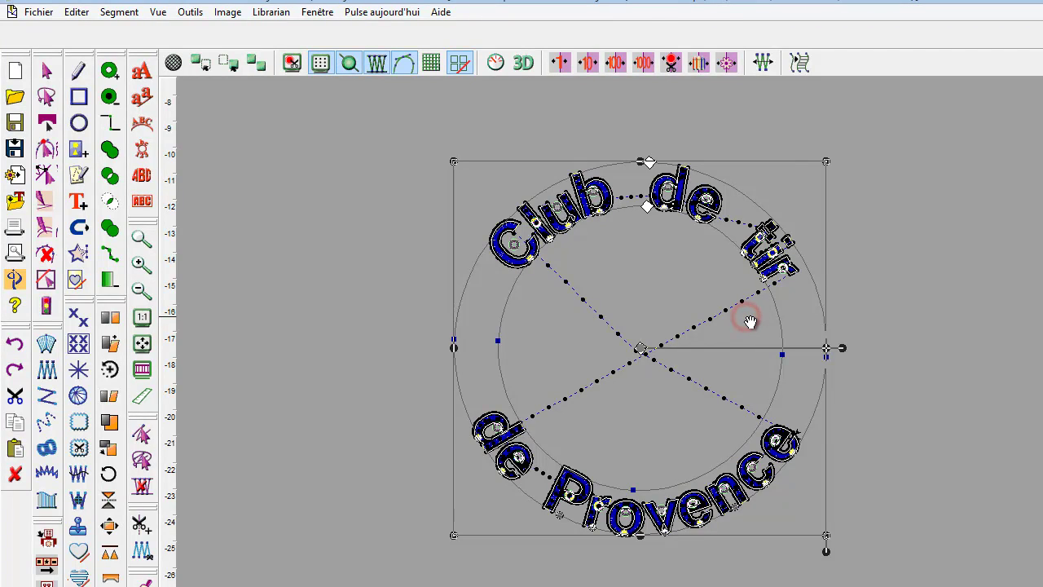
{"action": "left_click", "coordinate": [959, 282]}
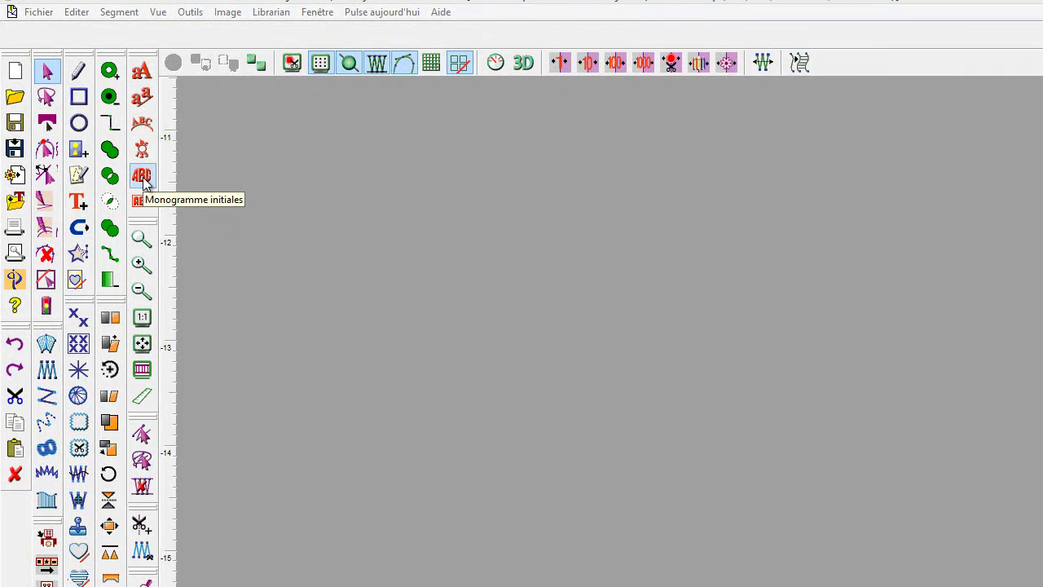
- Create an initials monogram "JBL" about 8 mm high in the Monogram 2 lettering with the decoration character *
{"action": "left_click", "coordinate": [142, 177]}
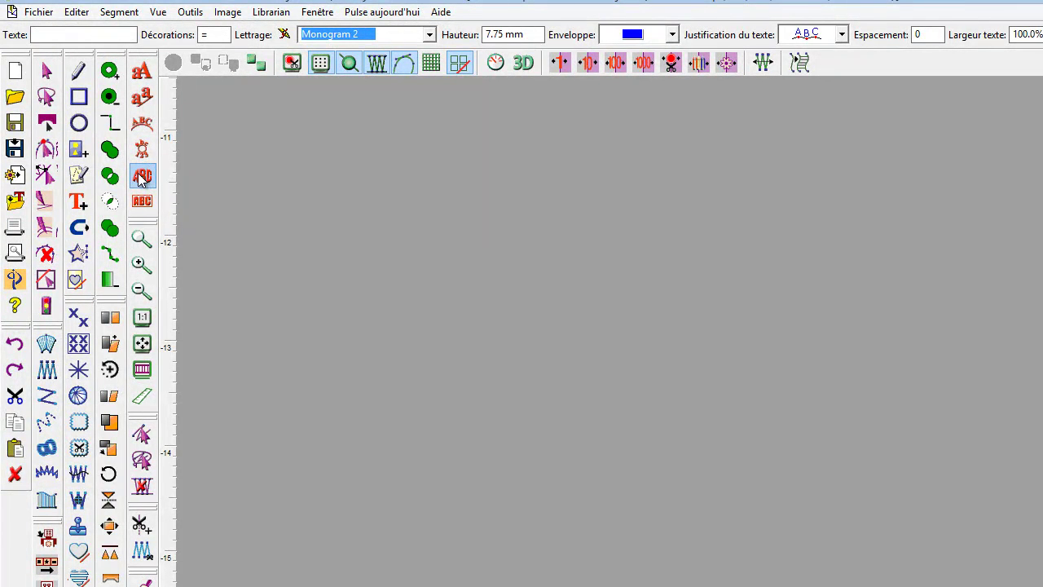
{"action": "left_click", "coordinate": [319, 295]}
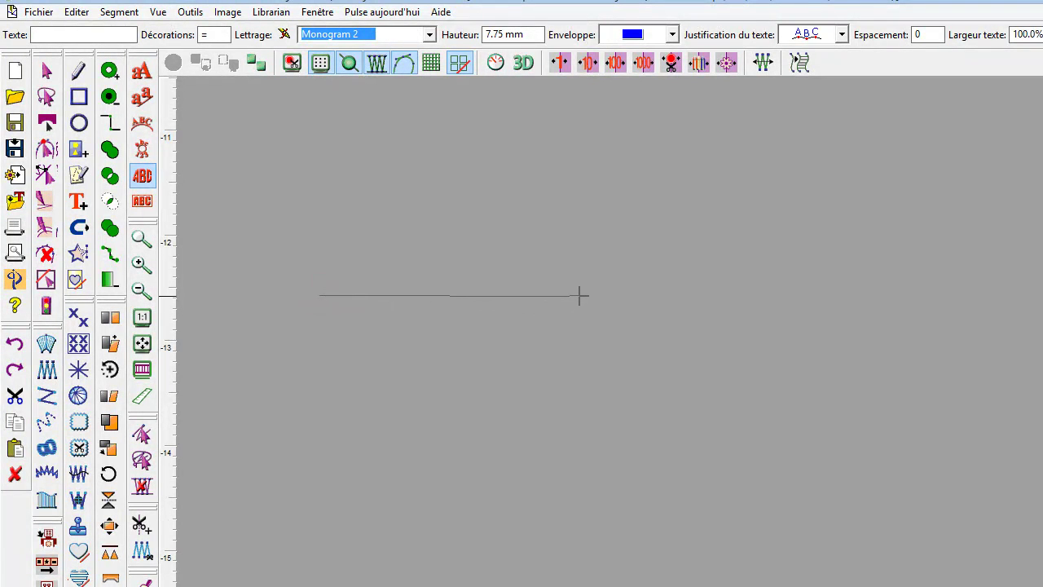
{"action": "left_click", "coordinate": [580, 295]}
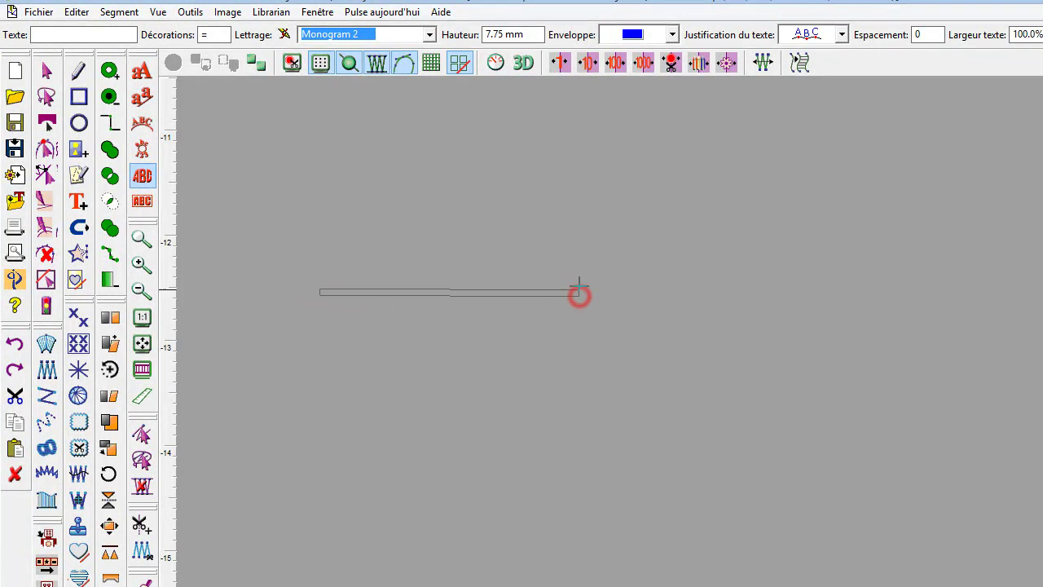
{"action": "left_click", "coordinate": [588, 213]}
{"action": "left_click", "coordinate": [228, 220]}
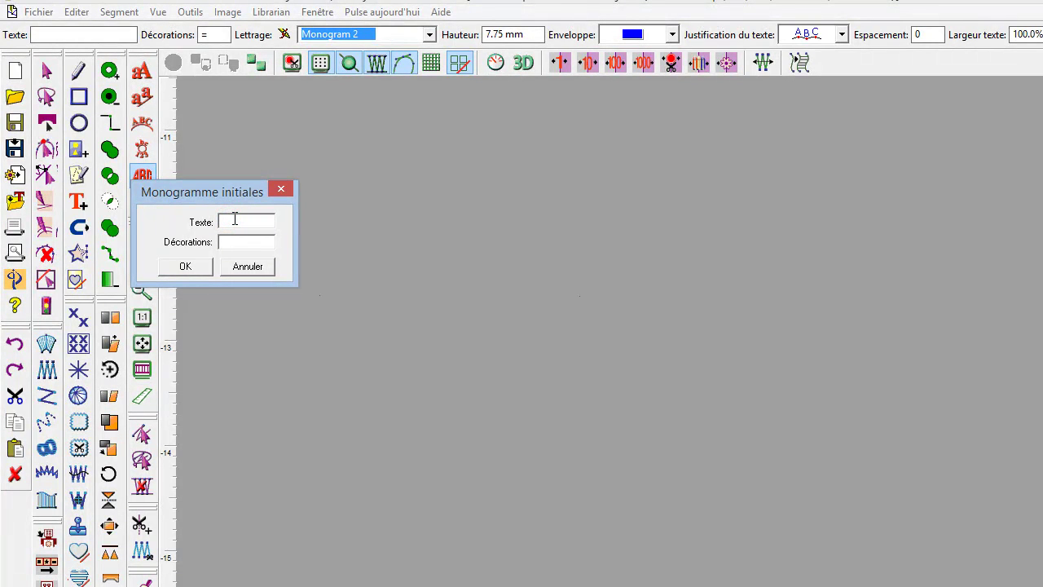
{"action": "type", "text": "JBL"}
{"action": "left_click", "coordinate": [234, 241]}
{"action": "type", "text": "*"}
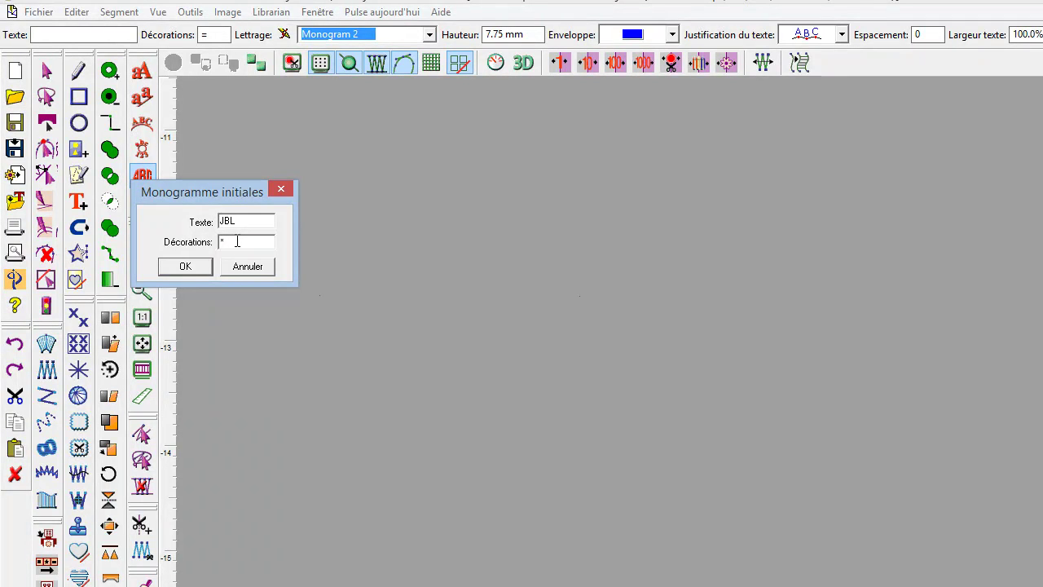
{"action": "left_click", "coordinate": [182, 265]}
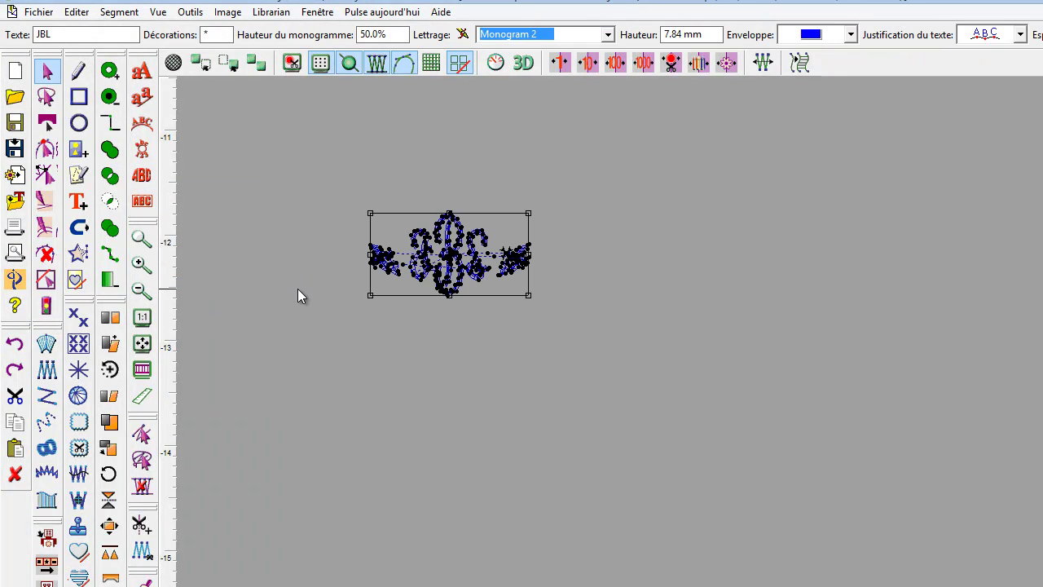
- Examine the monogram's three initials and the decorations on both sides up close, and leave it selected
{"action": "left_click_drag", "start_coordinate": [530, 214], "coordinate": [714, 134]}
{"action": "scroll", "coordinate": [493, 326], "scroll_direction": "up", "scroll_amount": 2}
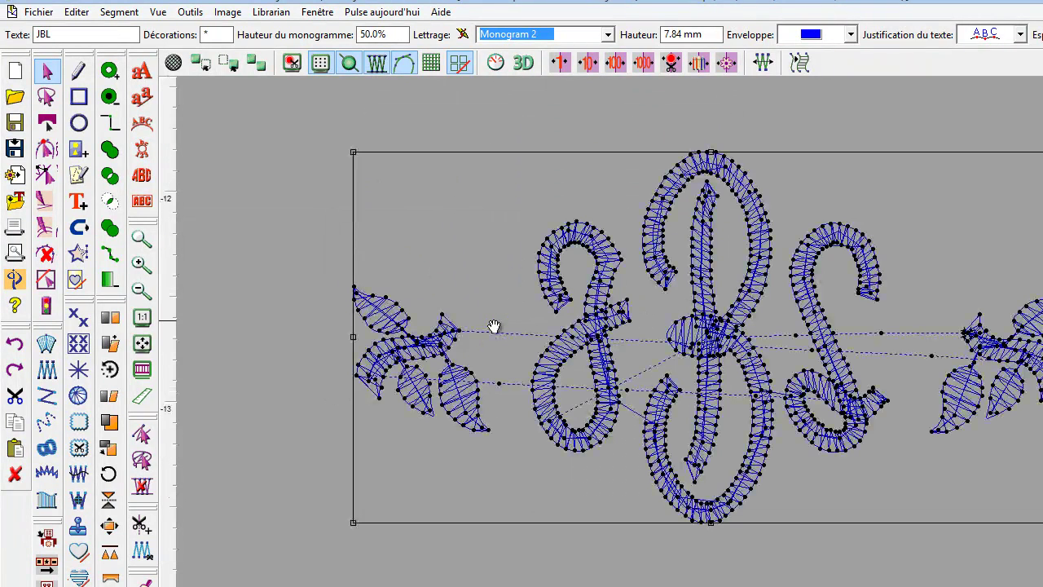
{"action": "left_click", "coordinate": [551, 552]}
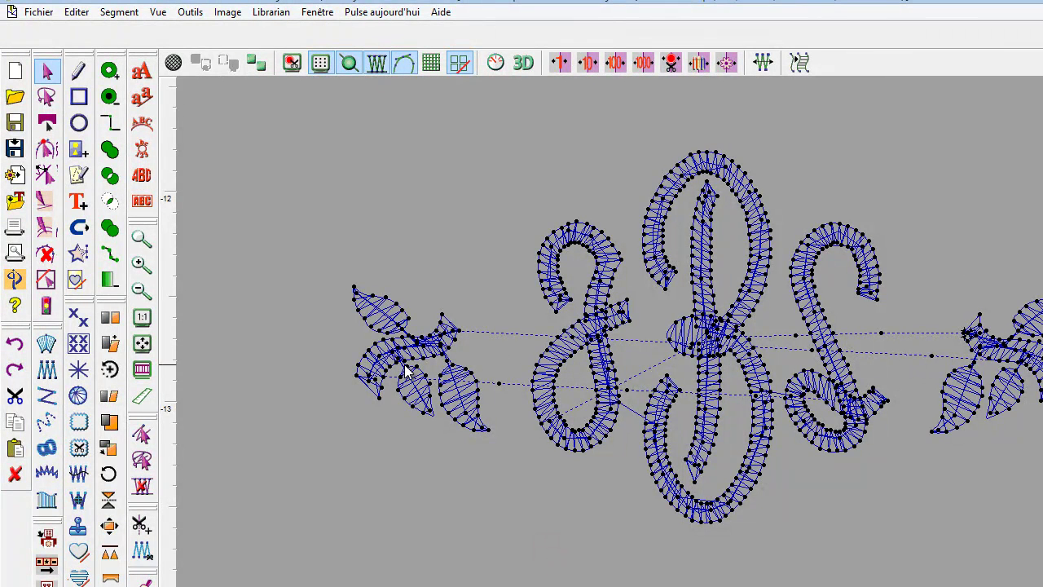
{"action": "left_click", "coordinate": [596, 310]}
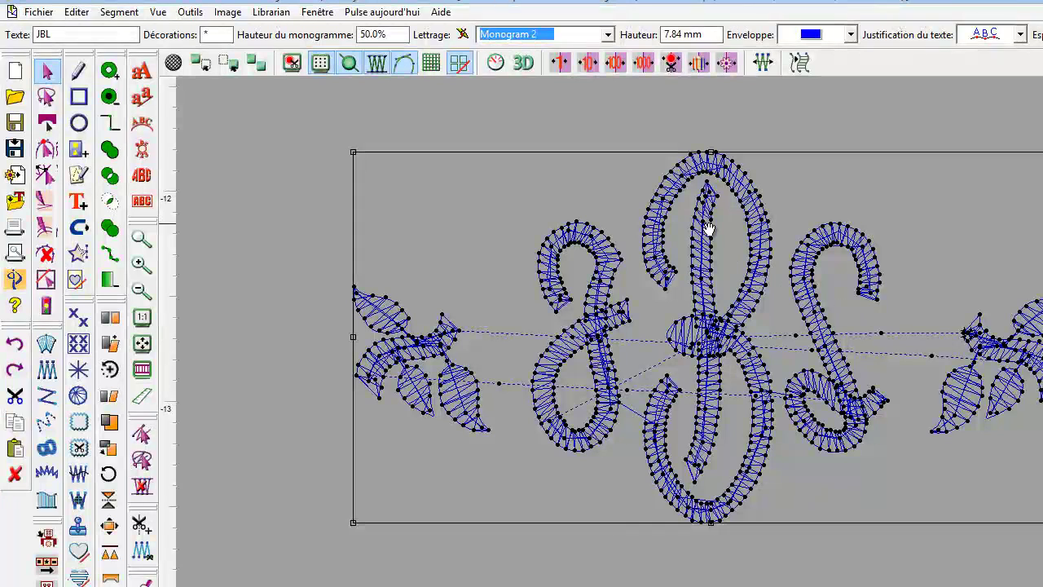
- Look up the Monogram 2 font in the lettering help and view its sample decorations and their keystrokes in an enlarged window
{"action": "left_click", "coordinate": [441, 12]}
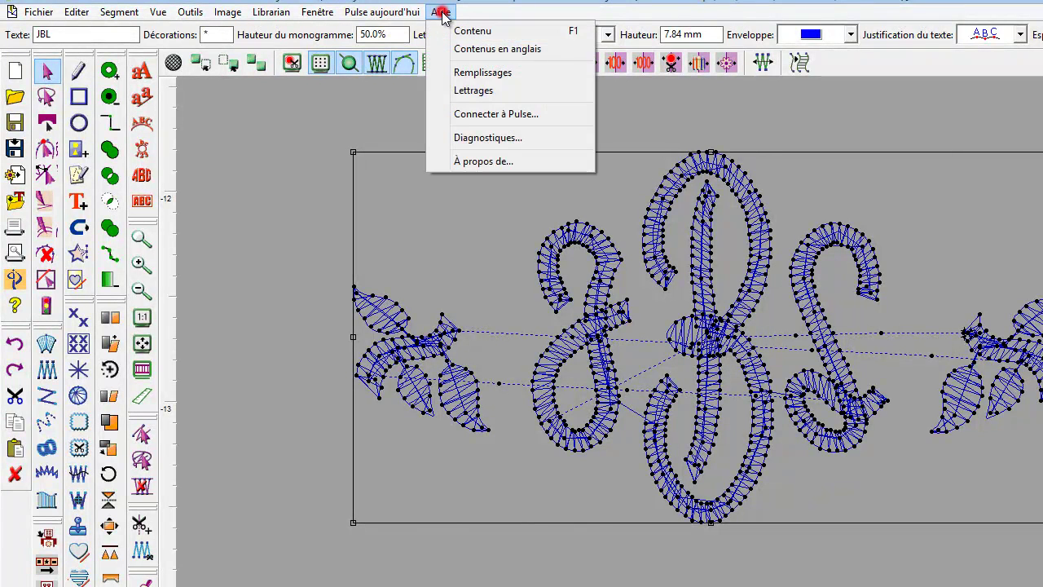
{"action": "left_click", "coordinate": [466, 89]}
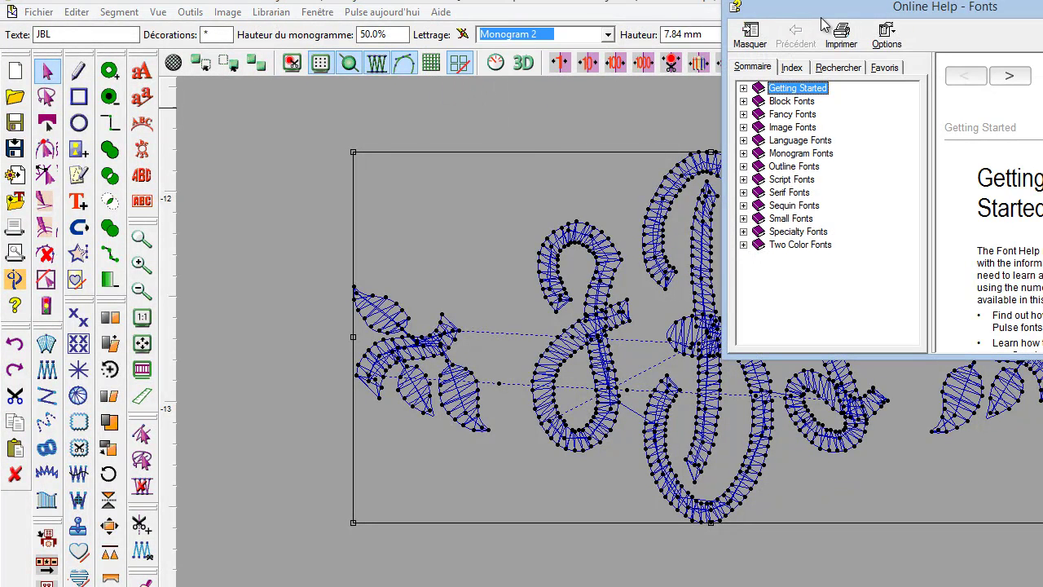
{"action": "left_click_drag", "start_coordinate": [847, 6], "coordinate": [583, 56]}
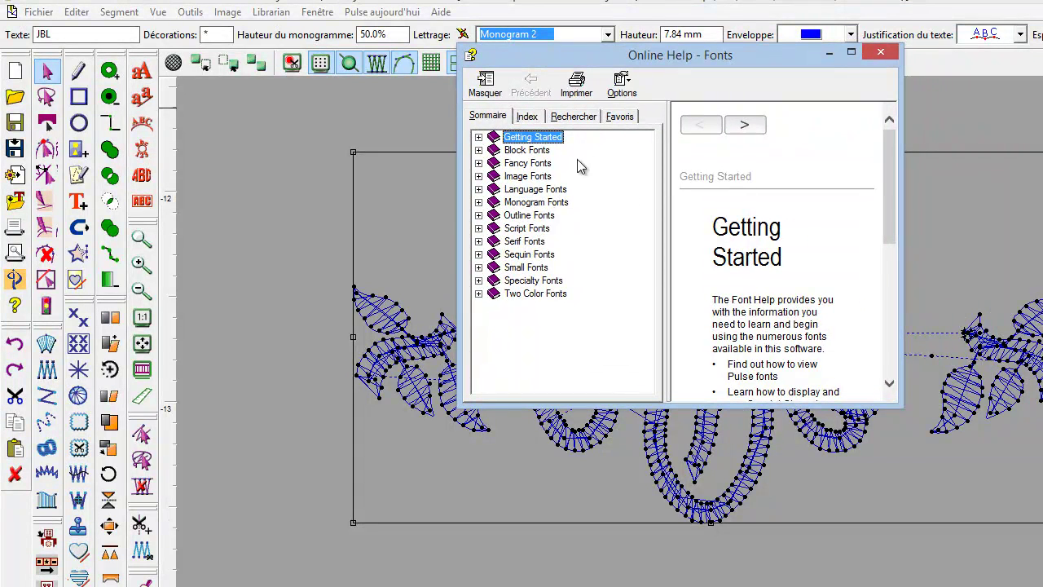
{"action": "left_click", "coordinate": [554, 204]}
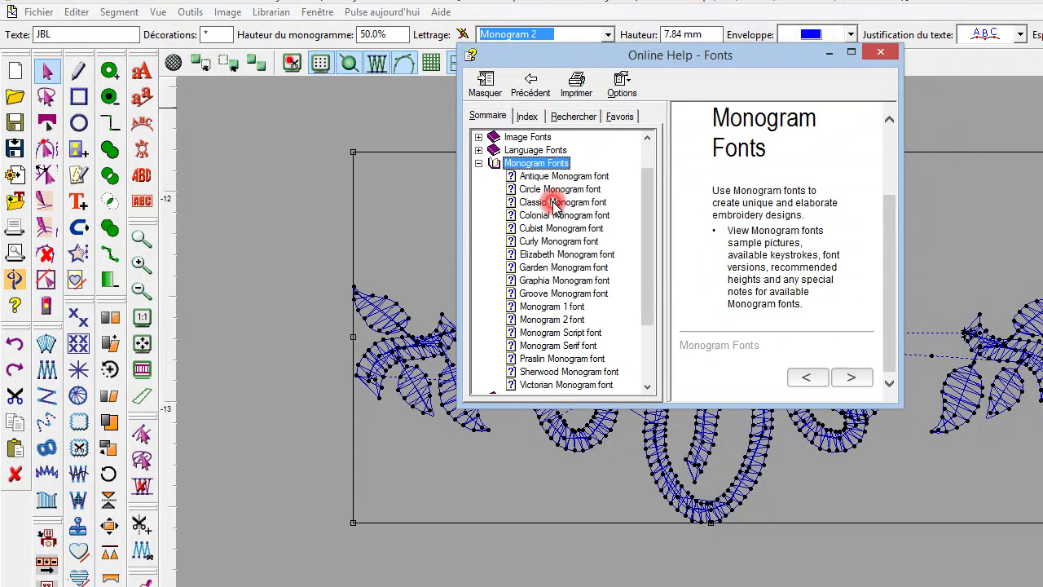
{"action": "left_click", "coordinate": [554, 319]}
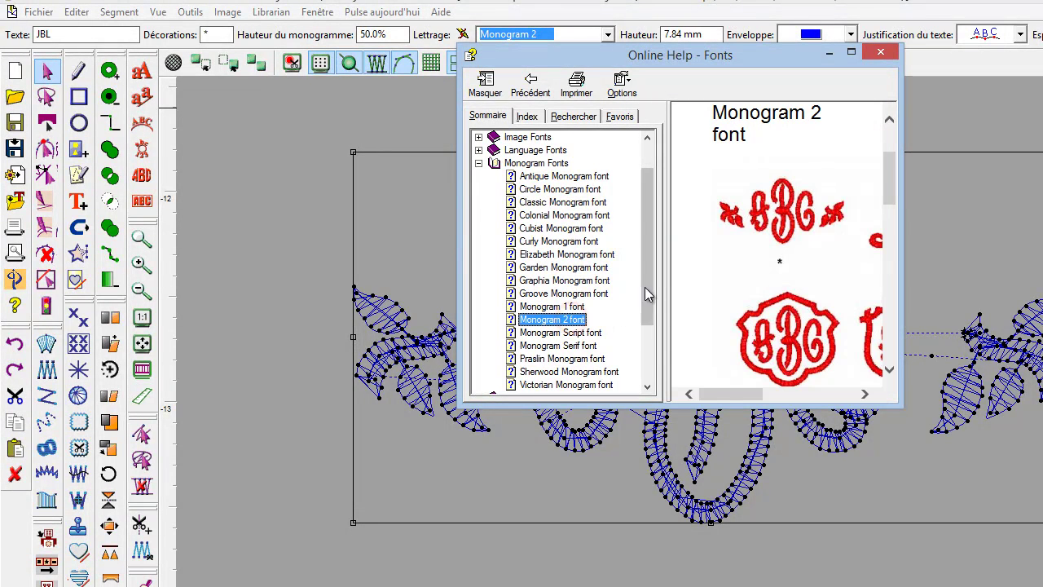
{"action": "left_click_drag", "start_coordinate": [554, 63], "coordinate": [286, 75]}
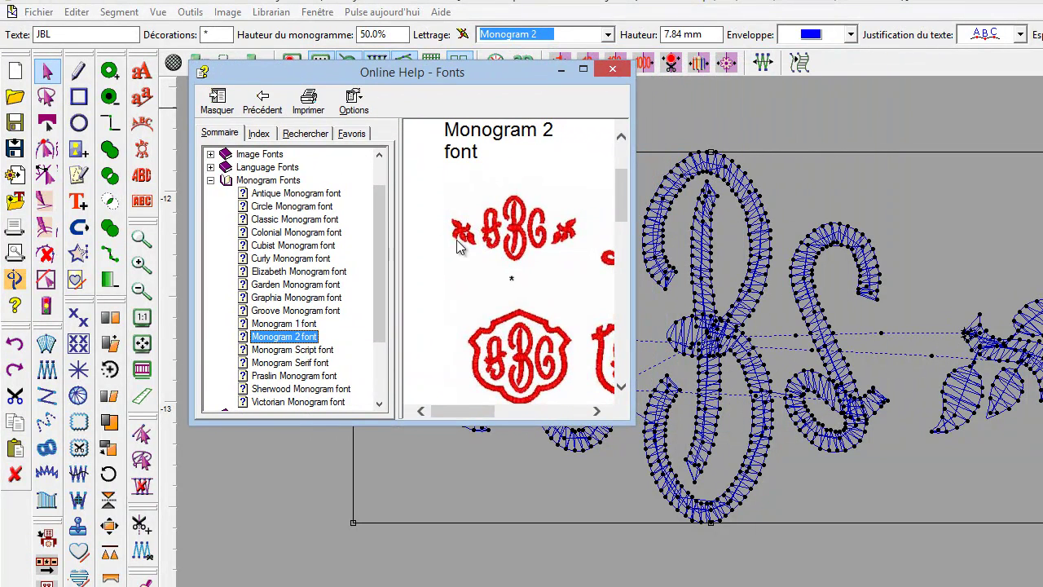
{"action": "left_click_drag", "start_coordinate": [632, 422], "coordinate": [934, 522]}
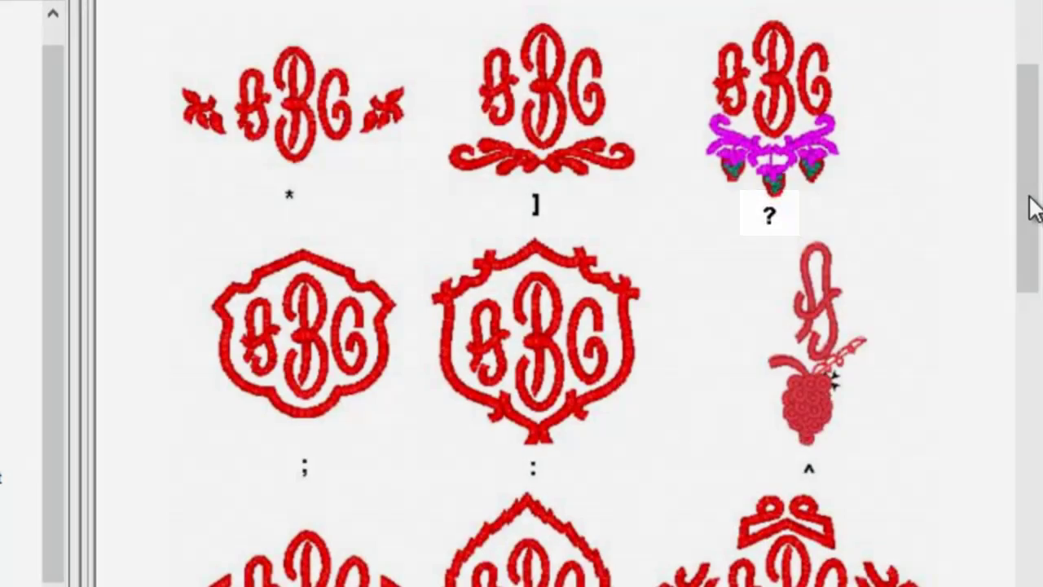
- Examine the Monogram 2 decoration samples and keystrokes and the Monogram Script font page in the lettering help, and close the help
{"action": "left_click_drag", "start_coordinate": [1031, 204], "coordinate": [1023, 327]}
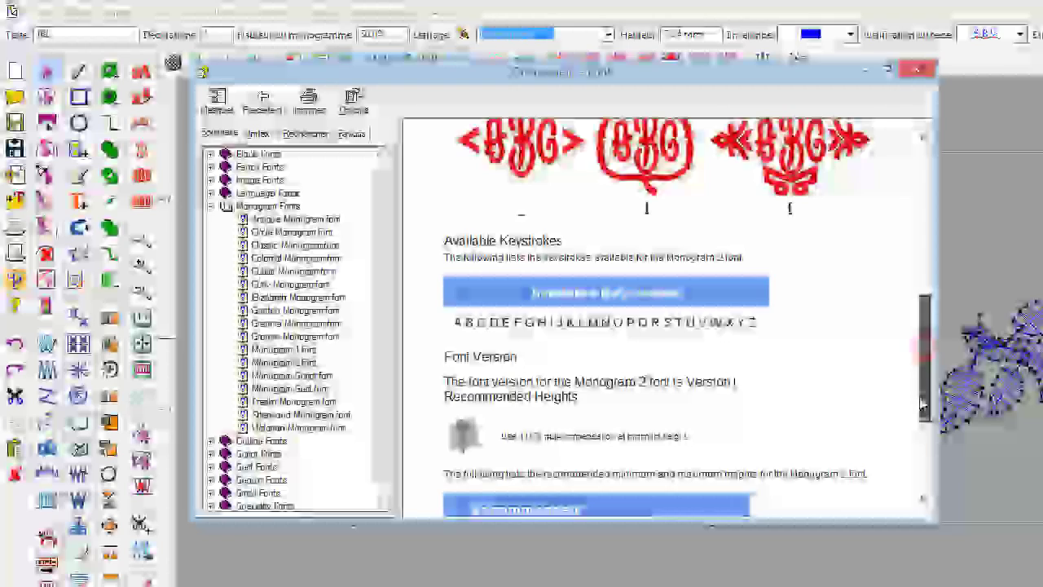
{"action": "mouse_move", "coordinate": [913, 383]}
{"action": "left_mouse_down"}
{"action": "mouse_move", "coordinate": [912, 415]}
{"action": "mouse_move", "coordinate": [910, 386]}
{"action": "left_mouse_up"}
{"action": "scroll", "coordinate": [910, 386], "scroll_direction": "up", "scroll_amount": 5}
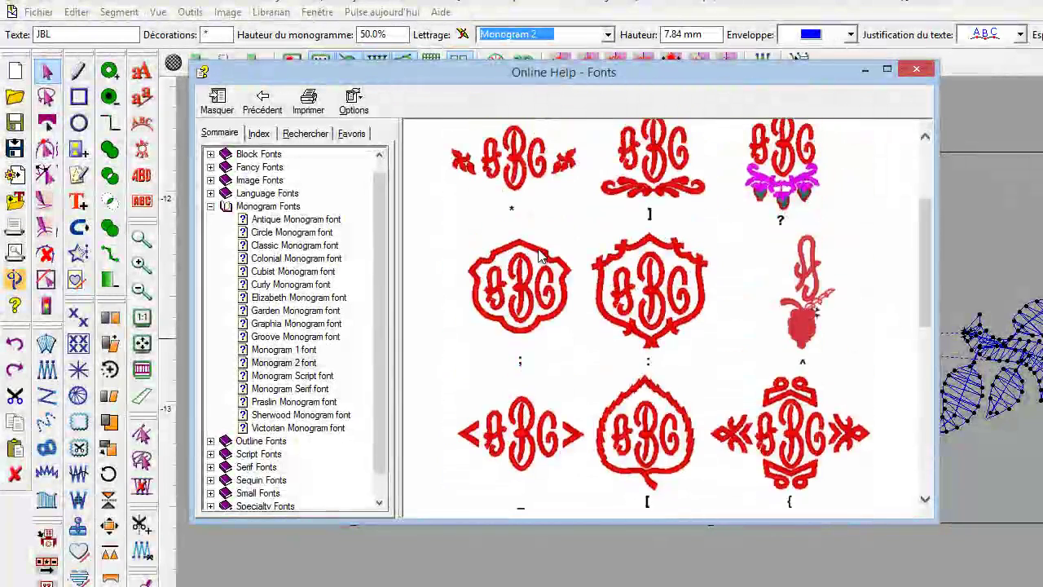
{"action": "left_click", "coordinate": [301, 353]}
{"action": "left_click", "coordinate": [301, 362]}
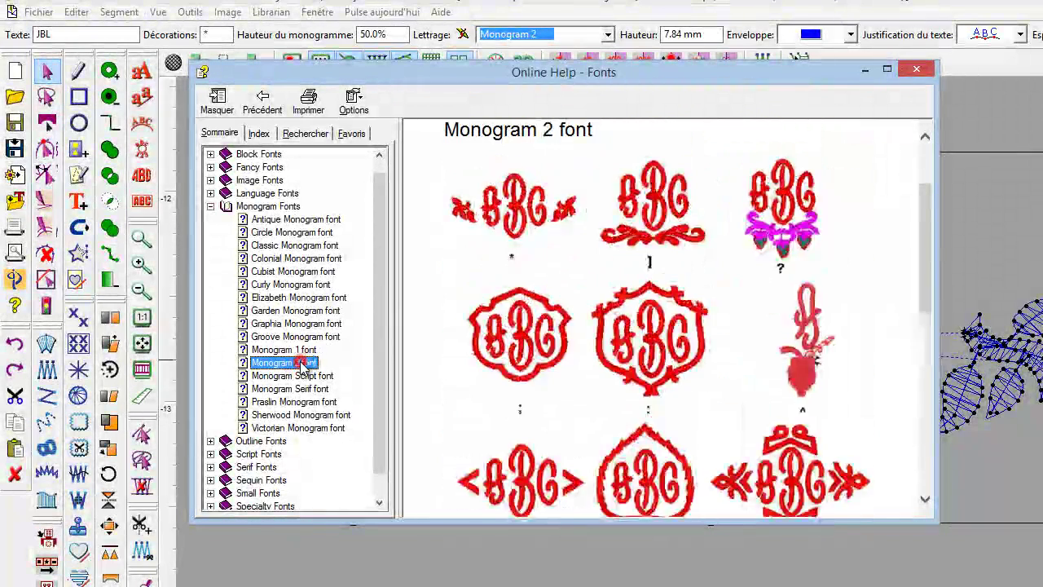
{"action": "left_click", "coordinate": [304, 375]}
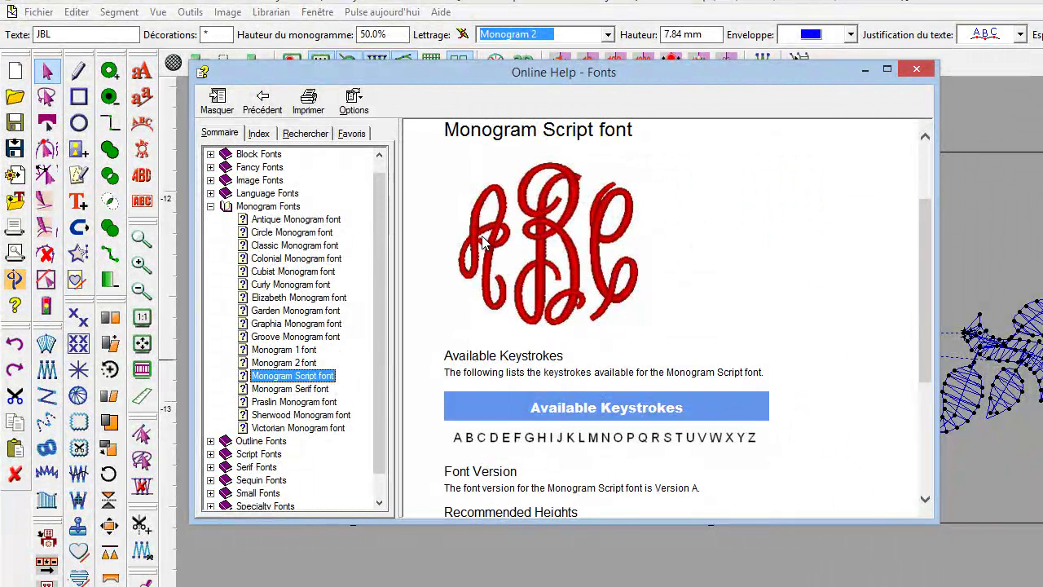
{"action": "left_click", "coordinate": [918, 71]}
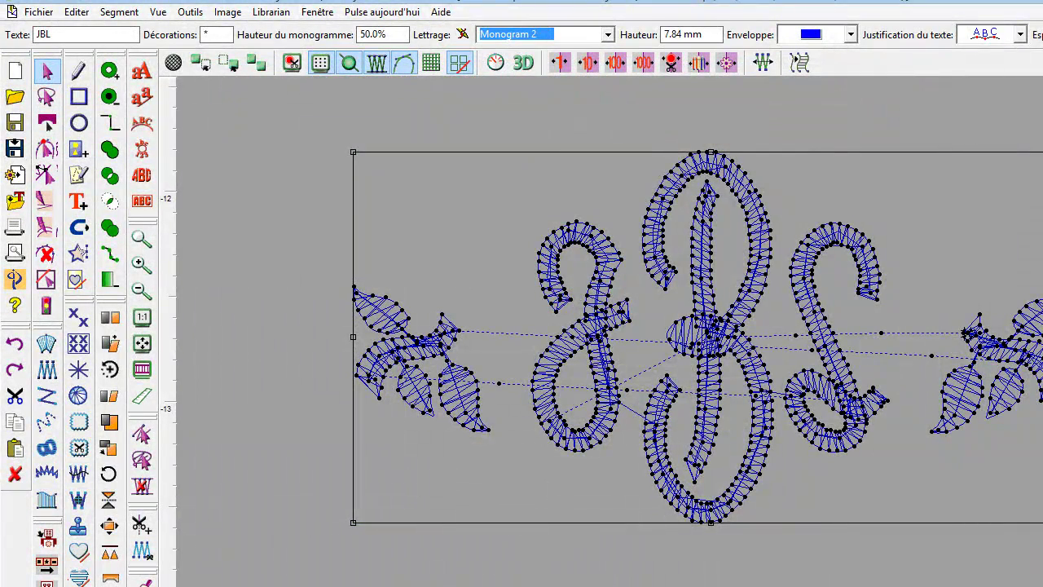
- Start a blank design and create a first name in Block New, about 31 mm high, with letters tilted along a rising slanted baseline
{"action": "key", "text": "ctrl+n"}
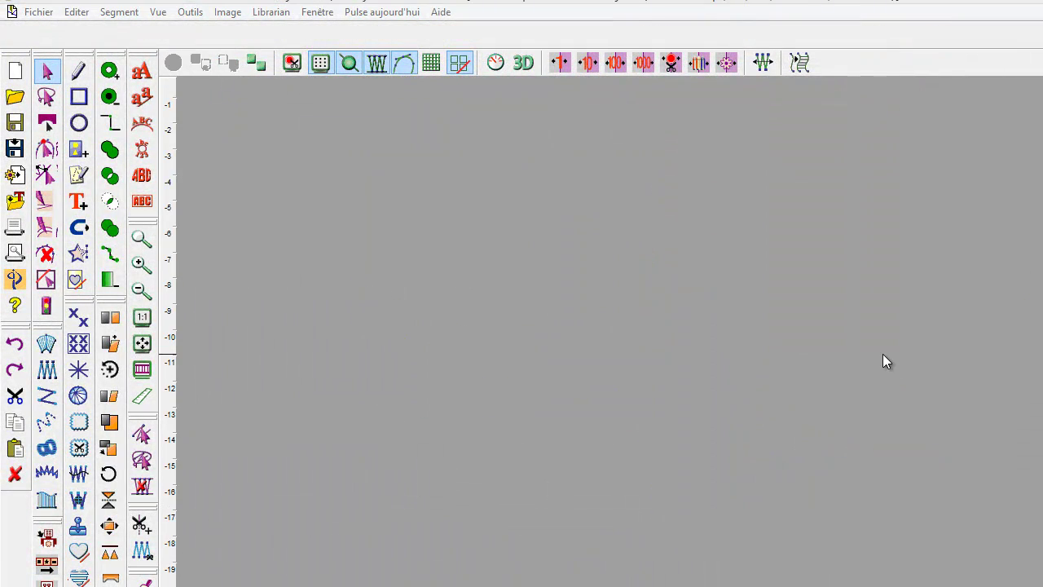
{"action": "left_click", "coordinate": [144, 207]}
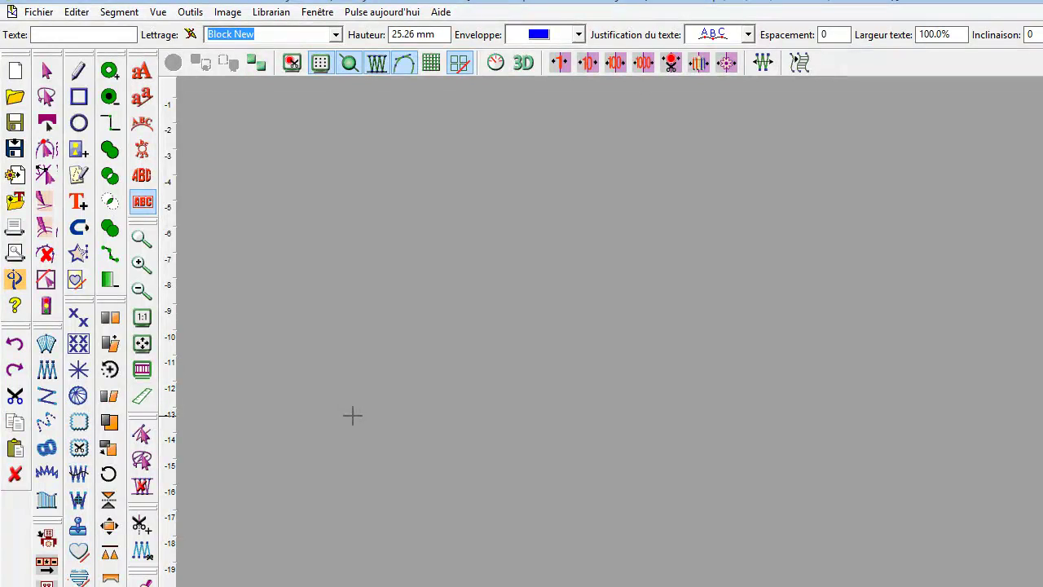
{"action": "left_click", "coordinate": [393, 499]}
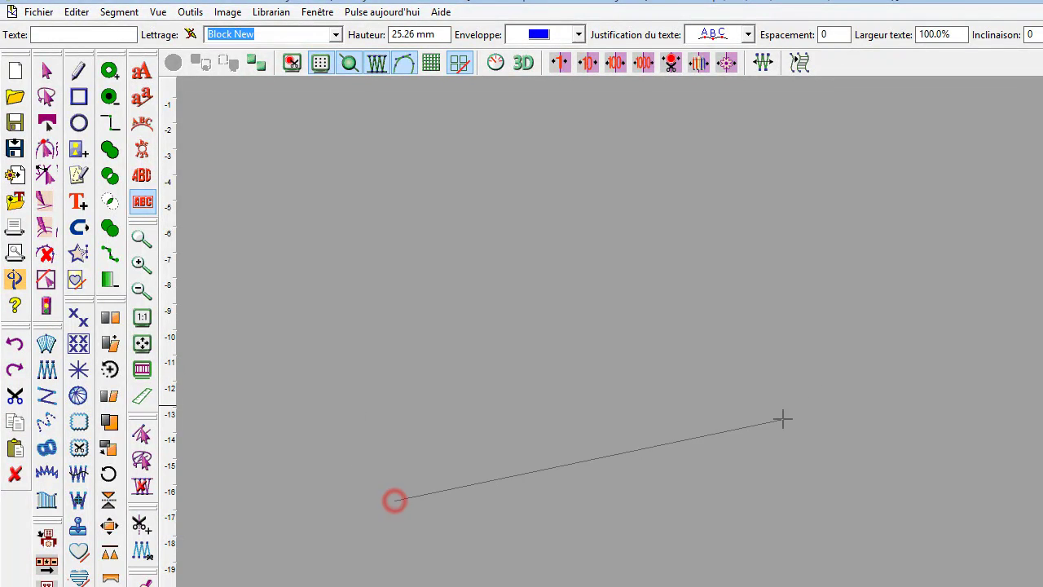
{"action": "left_click", "coordinate": [927, 332]}
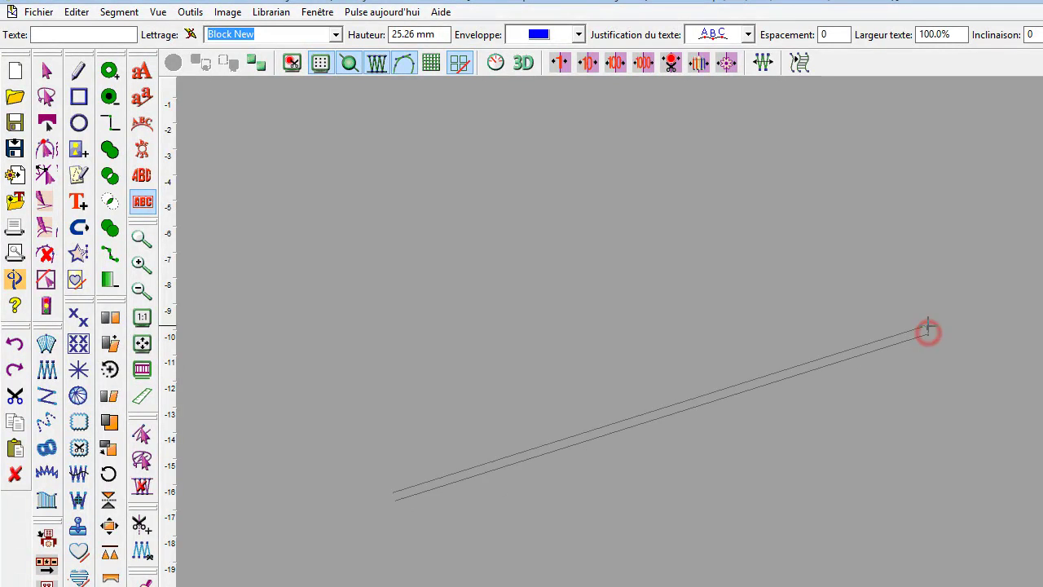
{"action": "left_click", "coordinate": [900, 259]}
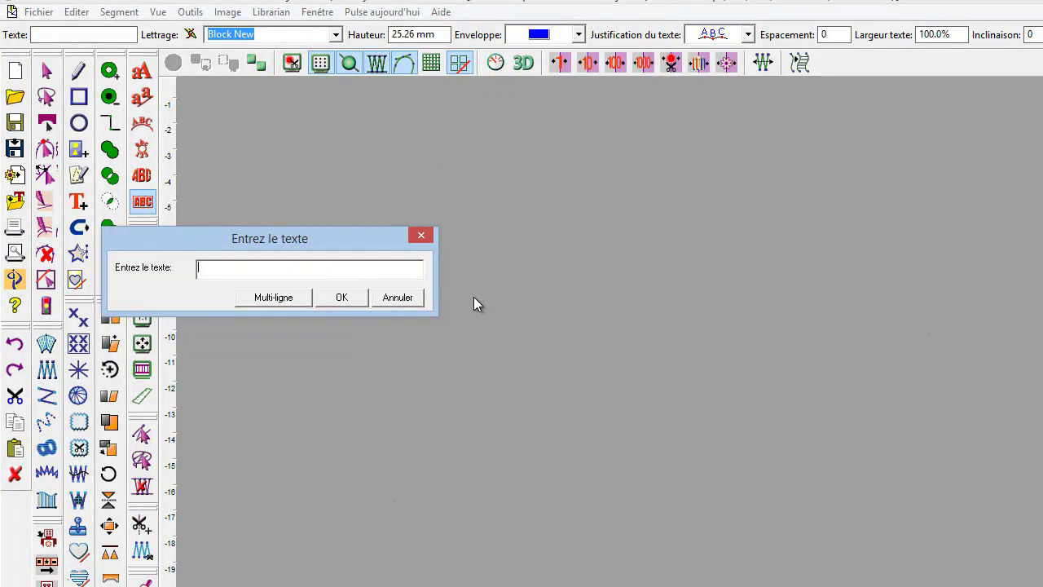
{"action": "type", "text": "Denis"}
{"action": "left_click", "coordinate": [359, 299]}
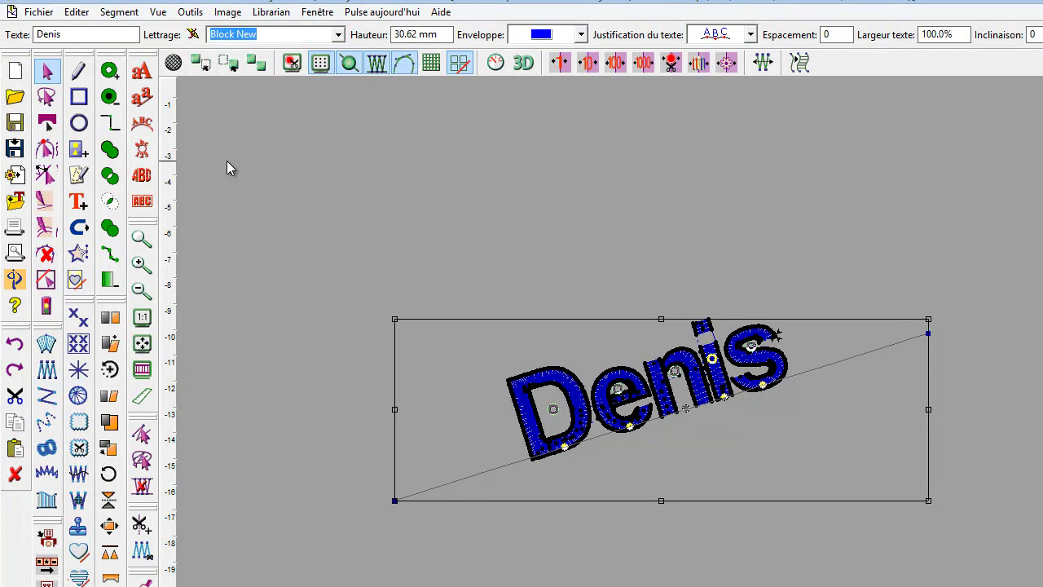
- Create the same name above it in Block New, about 27 mm high, with upright letters stepping along a rising slanted baseline
{"action": "left_click", "coordinate": [143, 98]}
{"action": "left_click", "coordinate": [342, 380]}
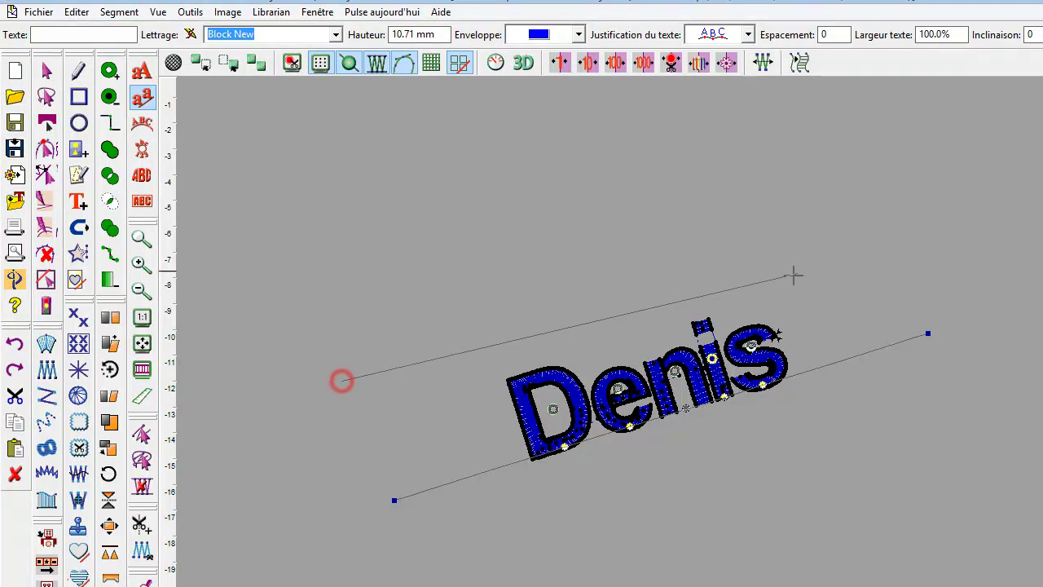
{"action": "left_click", "coordinate": [901, 223]}
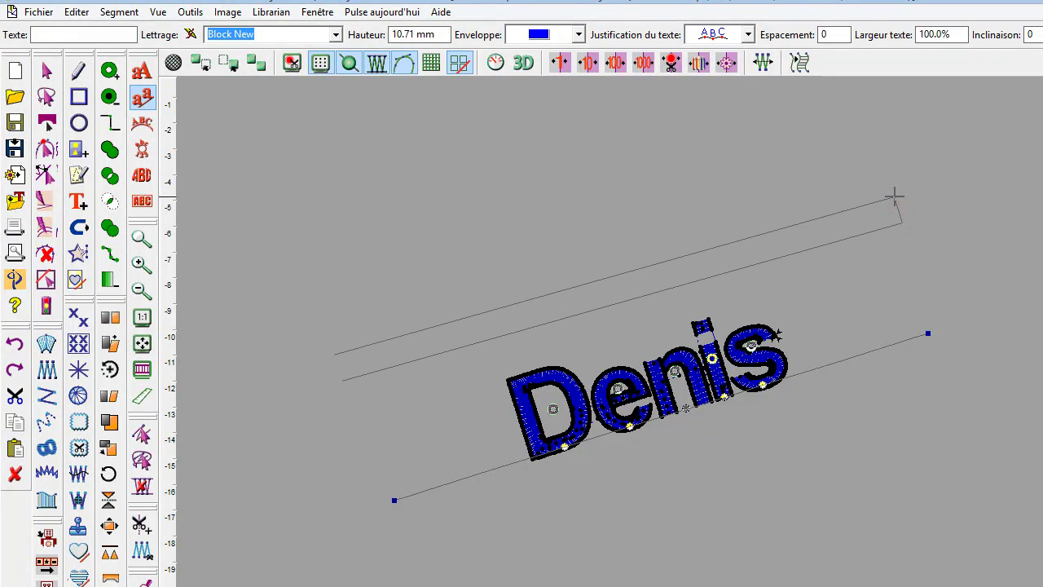
{"action": "left_click", "coordinate": [877, 157]}
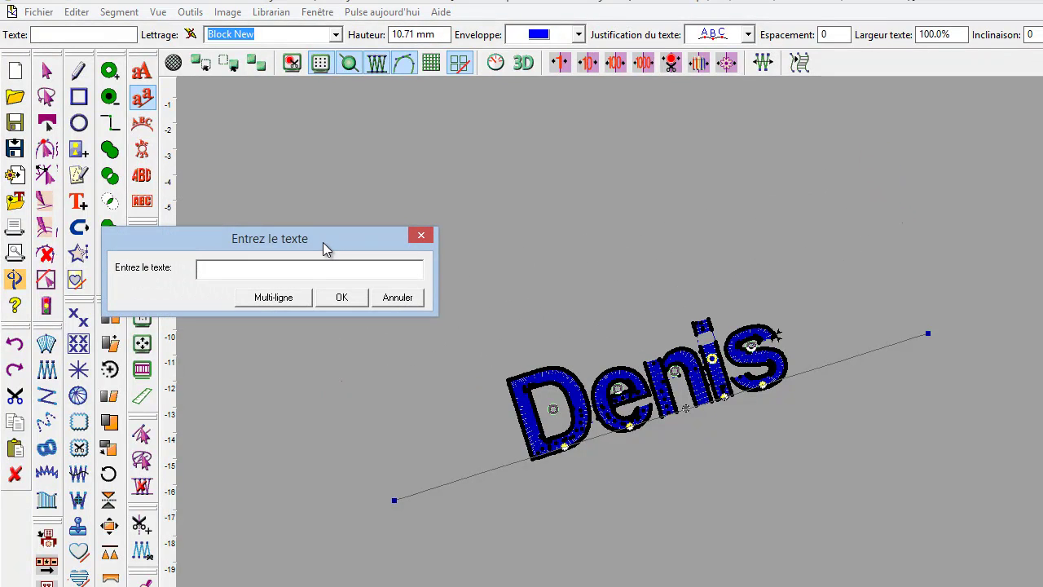
{"action": "left_click", "coordinate": [339, 300]}
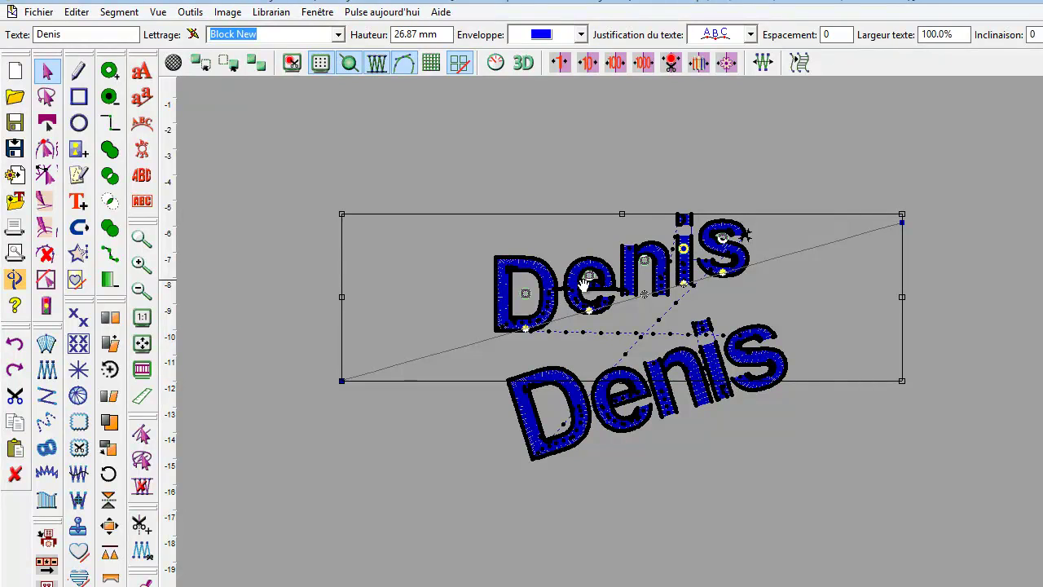
- Select the two slanted name texts in turn to compare their letter orientation, and delete both from the design
{"action": "left_click", "coordinate": [601, 419]}
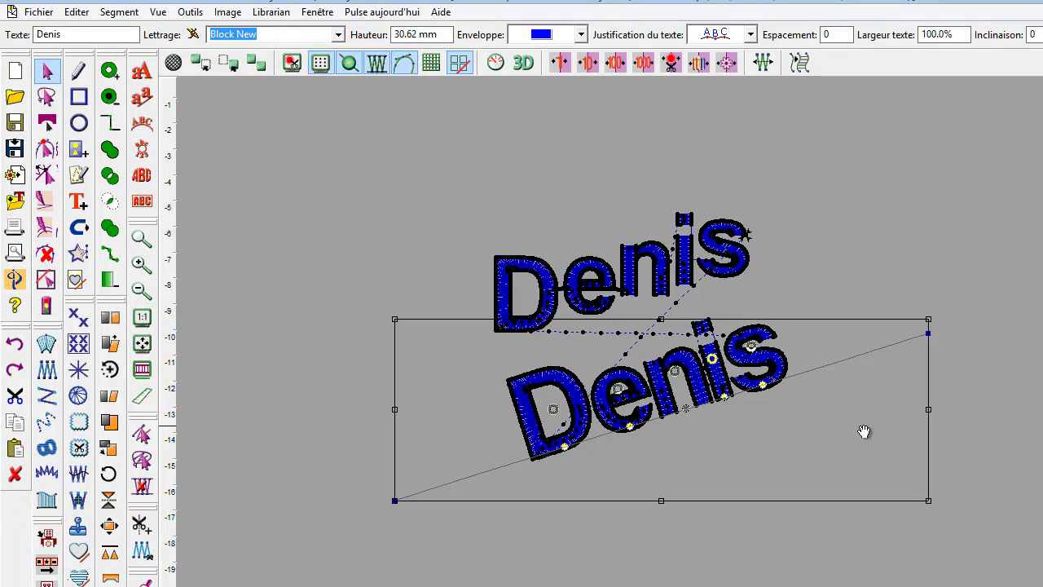
{"action": "left_click", "coordinate": [819, 226]}
{"action": "left_click", "coordinate": [742, 244]}
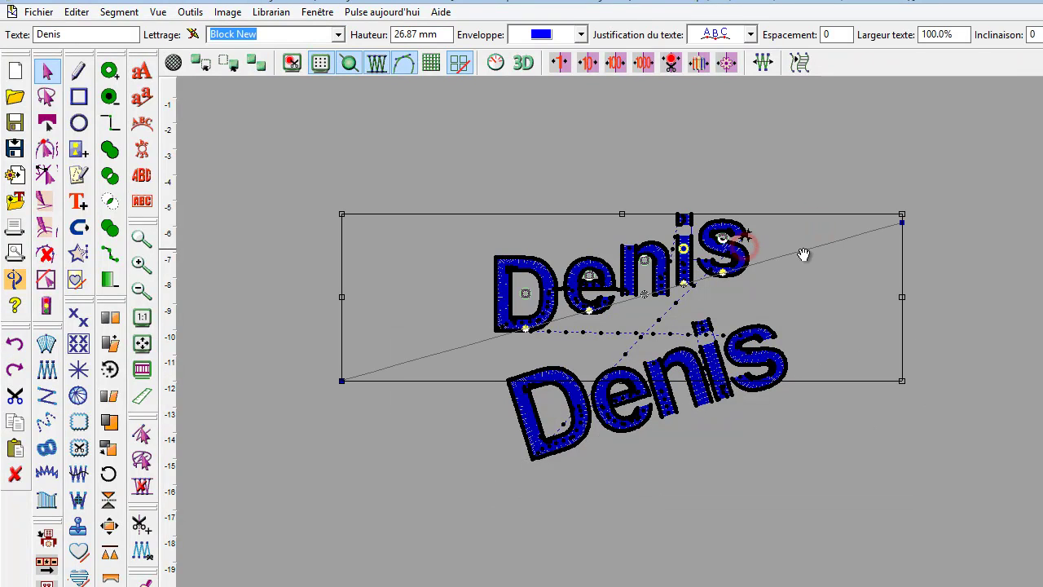
{"action": "left_click", "coordinate": [858, 158]}
{"action": "left_click", "coordinate": [739, 255]}
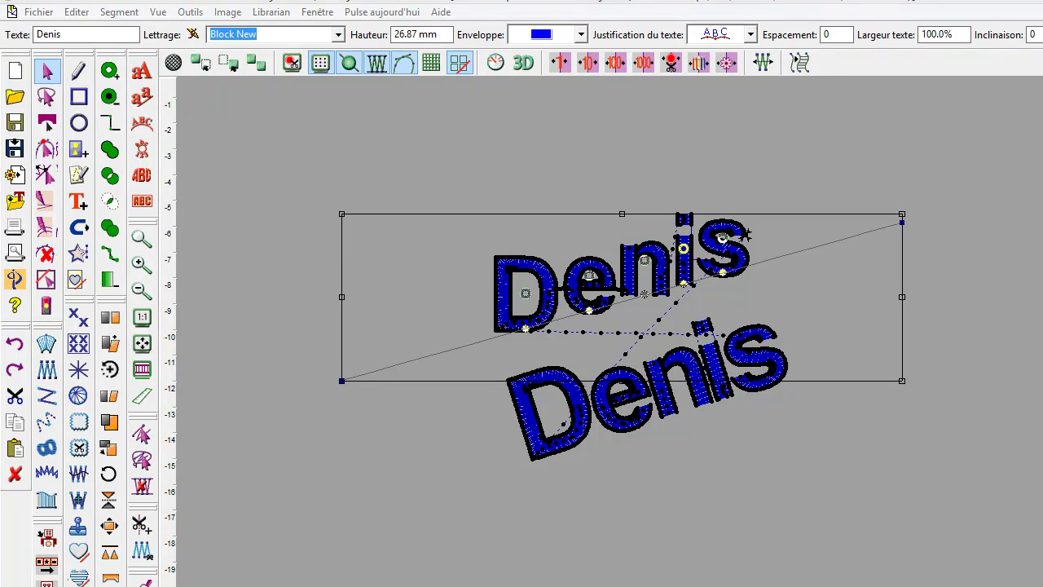
{"action": "left_click_drag", "start_coordinate": [957, 172], "coordinate": [472, 491]}
{"action": "key", "text": "Delete"}
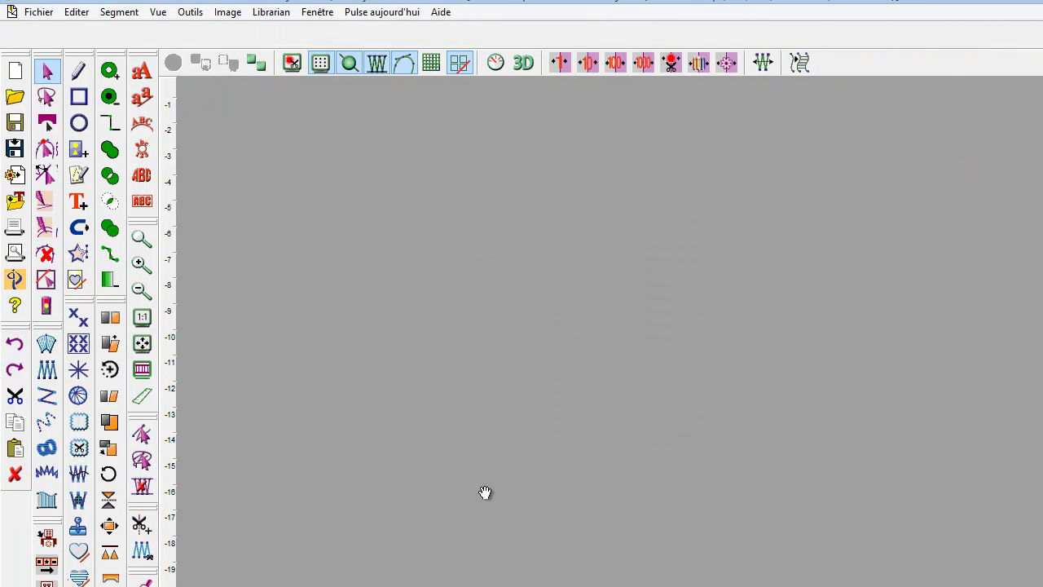
- Create the same first name as a horizontal line text in Block New, 25.4 mm high
{"action": "left_click", "coordinate": [138, 72]}
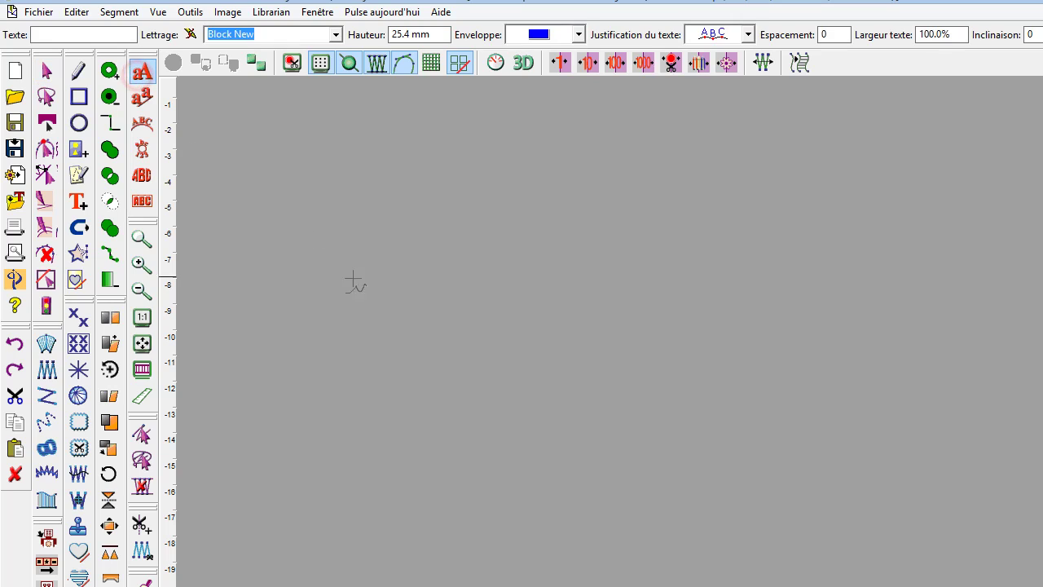
{"action": "left_click", "coordinate": [400, 289]}
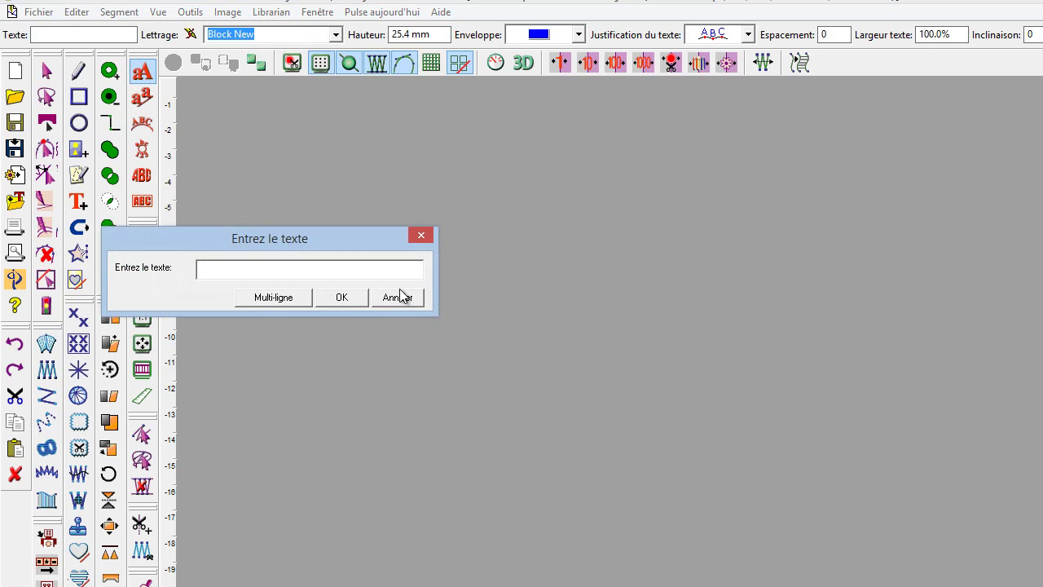
{"action": "left_click", "coordinate": [330, 298]}
{"action": "left_click_drag", "start_coordinate": [407, 269], "coordinate": [574, 268]}
{"action": "scroll", "coordinate": [570, 269], "scroll_direction": "up", "scroll_amount": 2}
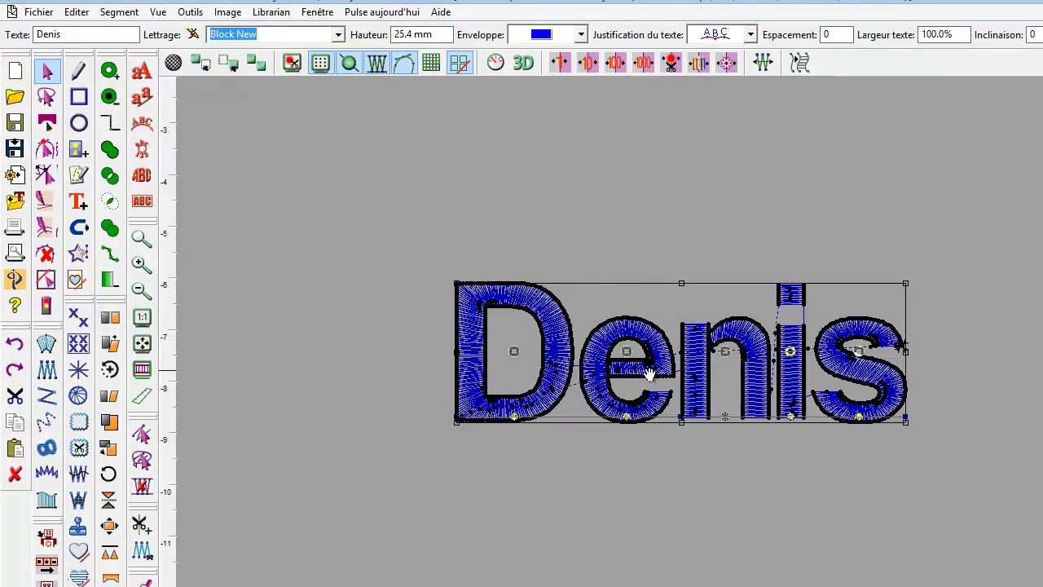
{"action": "scroll", "coordinate": [650, 374], "scroll_direction": "up", "scroll_amount": 2}
- Select the horizontal name text and change its lettering to Brantford New
{"action": "left_click", "coordinate": [290, 142]}
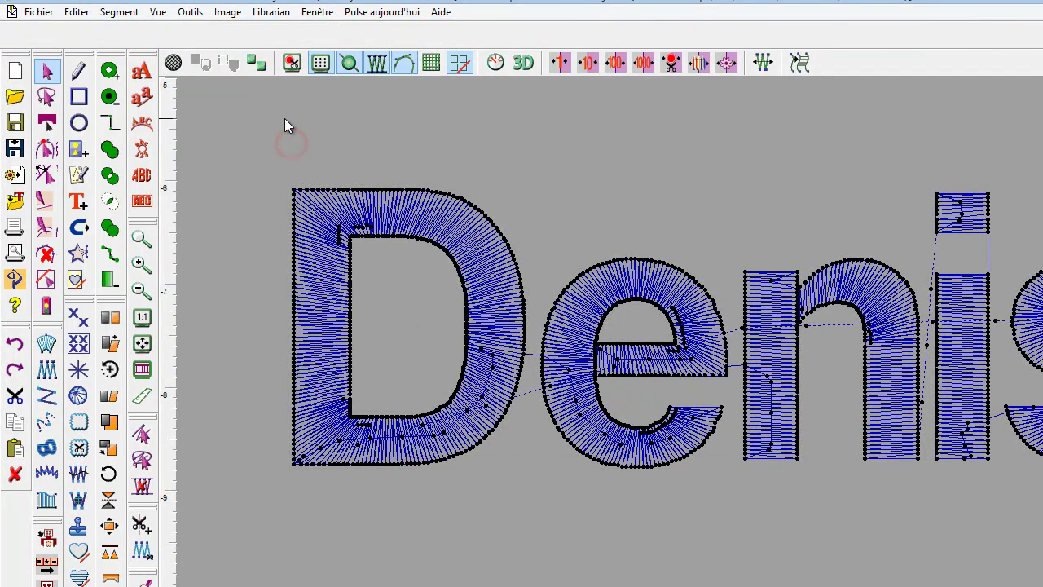
{"action": "left_click", "coordinate": [349, 191]}
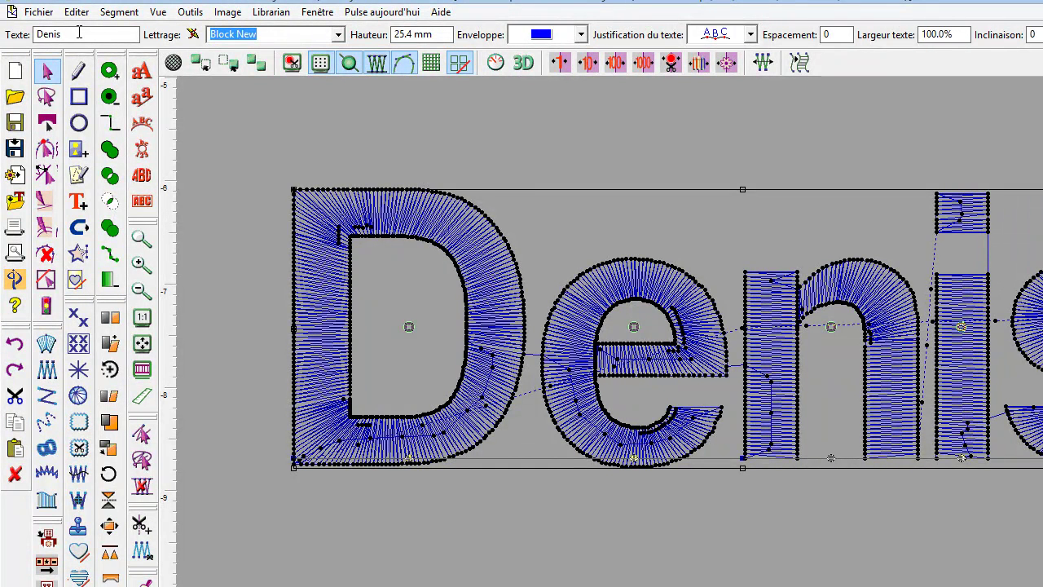
{"action": "left_click", "coordinate": [117, 38]}
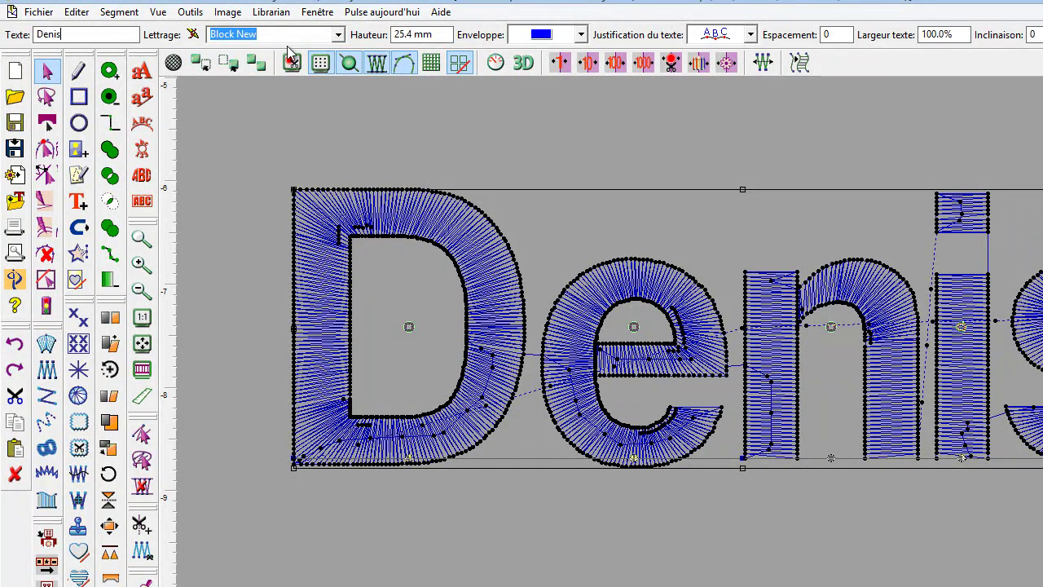
{"action": "left_click", "coordinate": [338, 35]}
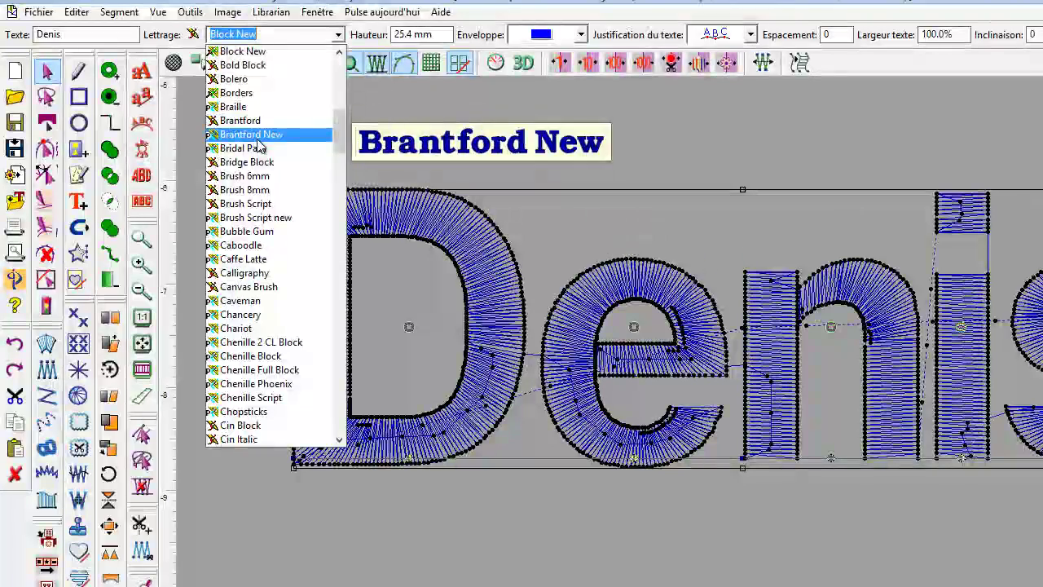
{"action": "left_click", "coordinate": [262, 137]}
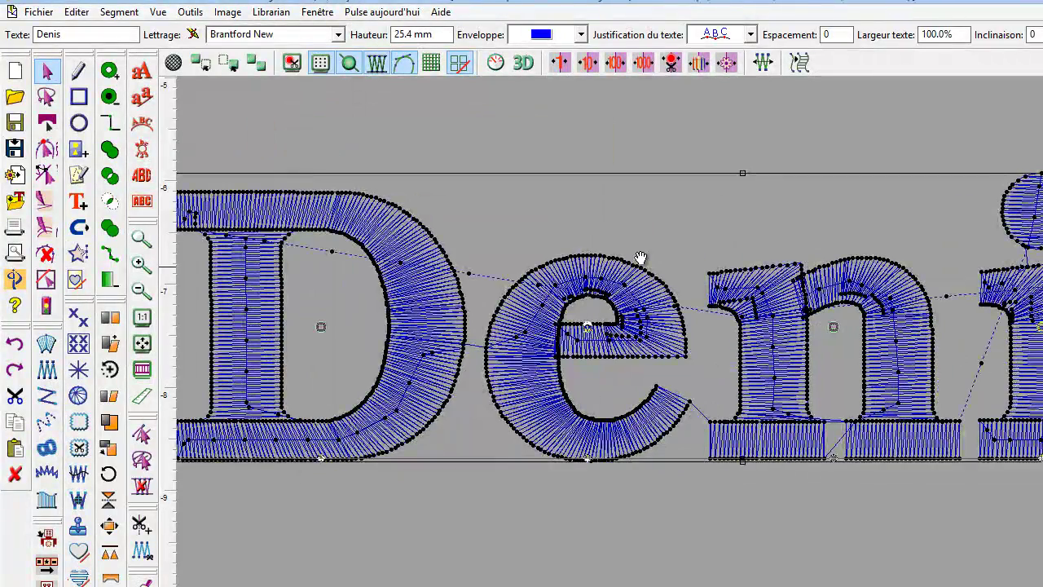
- Set the name text's height to 10 mm and inspect its stitches up close
{"action": "double_click", "coordinate": [412, 34]}
{"action": "type", "text": "1"}
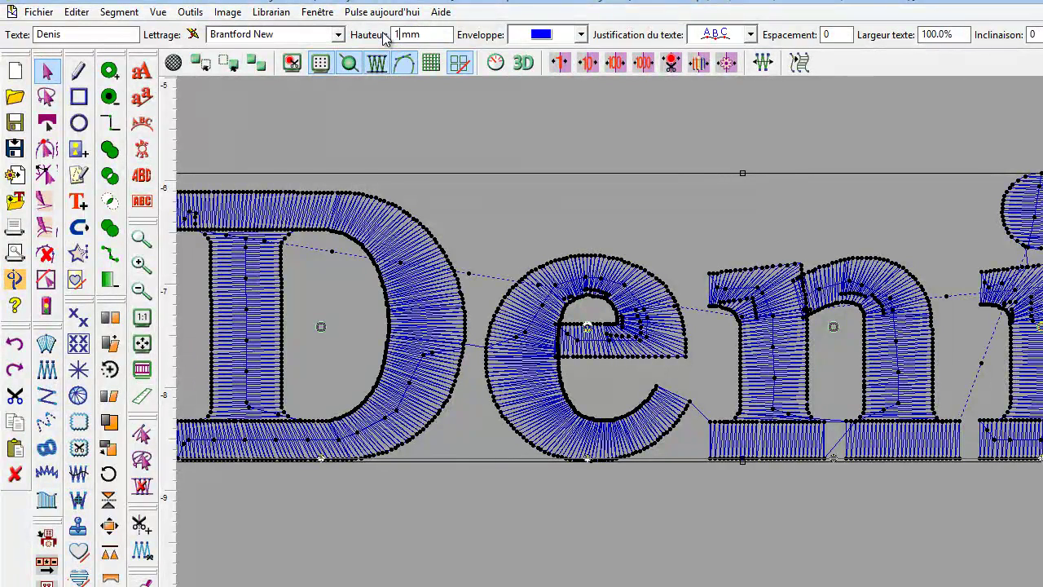
{"action": "type", "text": "0"}
{"action": "key", "text": "Return"}
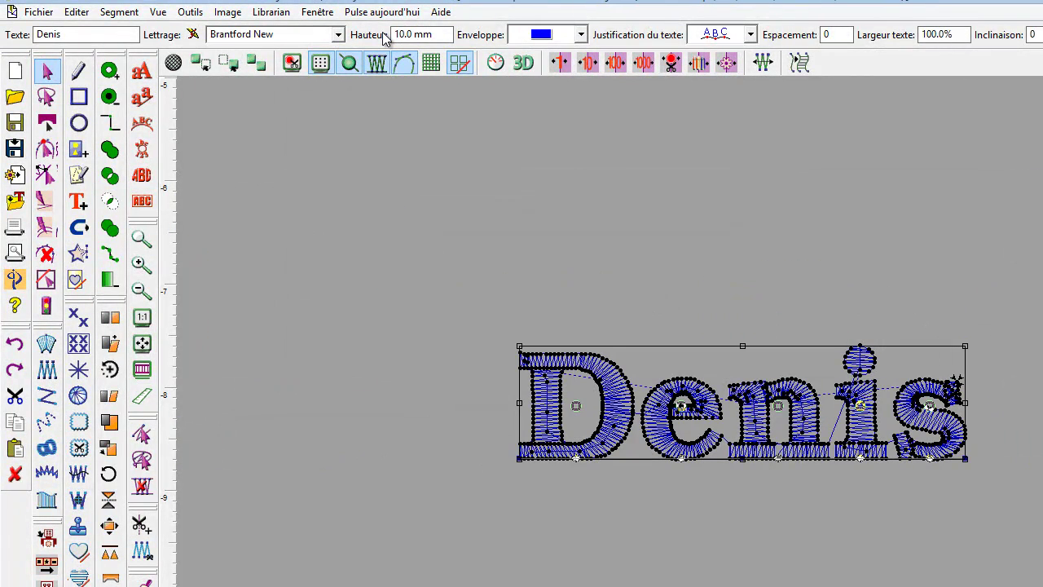
{"action": "scroll", "coordinate": [852, 396], "scroll_direction": "up", "scroll_amount": 2}
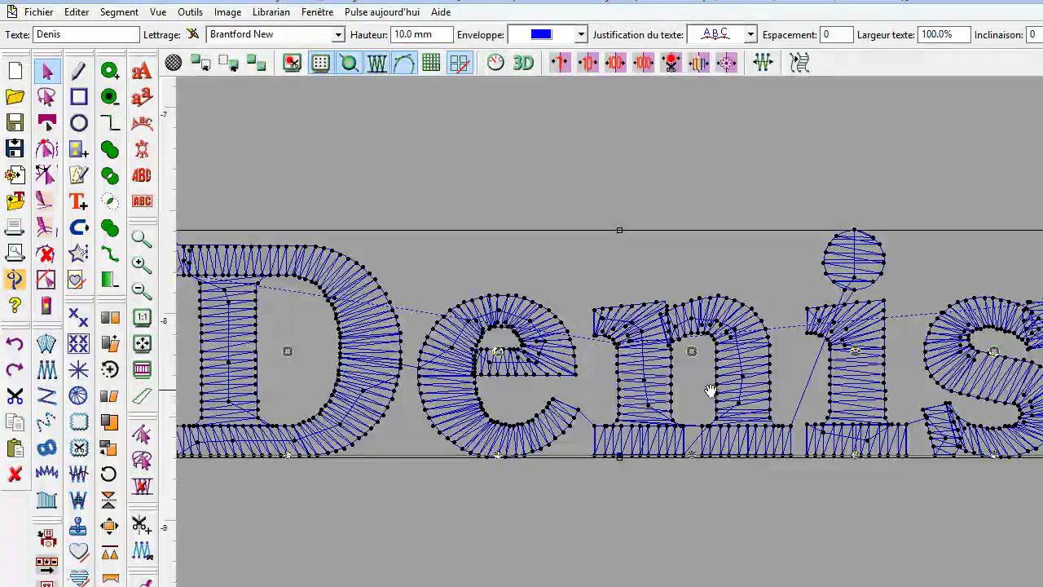
- Set the name text's height to 20 mm
{"action": "double_click", "coordinate": [412, 34]}
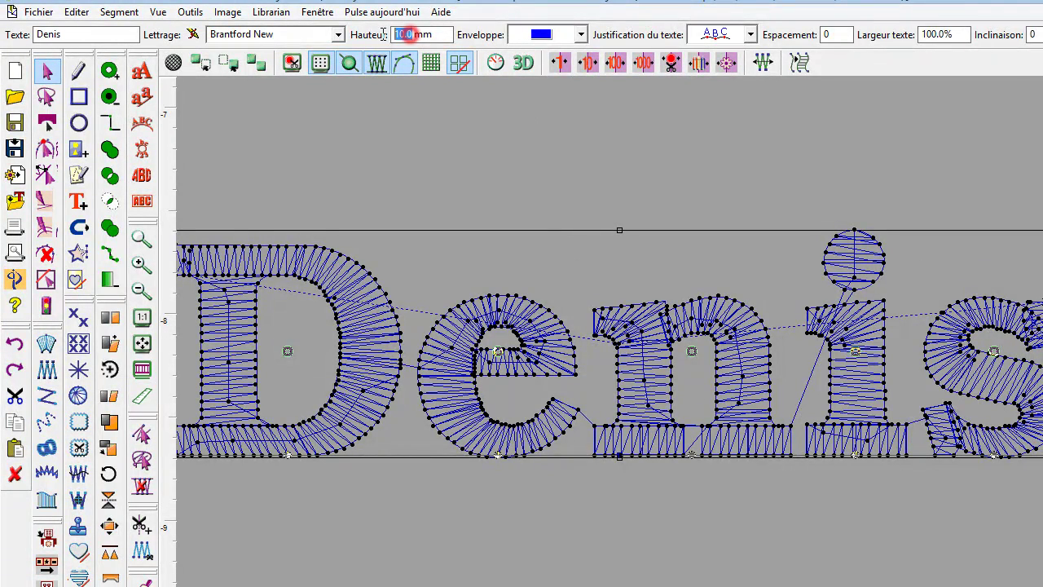
{"action": "type", "text": "20"}
{"action": "key", "text": "Return"}
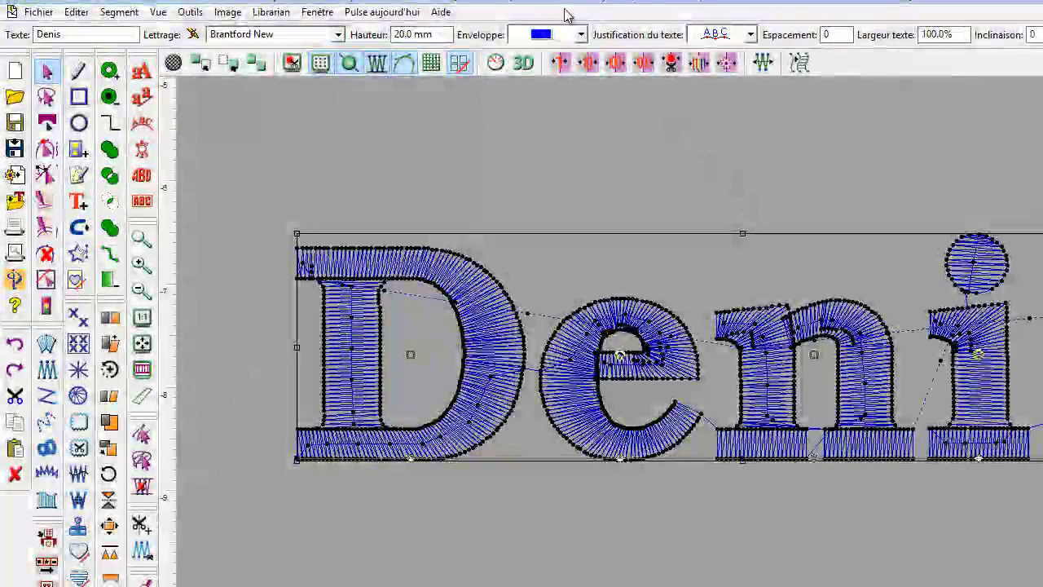
- Apply the arched-top envelope to the name text, and replace it with the bow-tie envelope that narrows in the middle
{"action": "left_click", "coordinate": [580, 35]}
{"action": "left_click", "coordinate": [548, 118]}
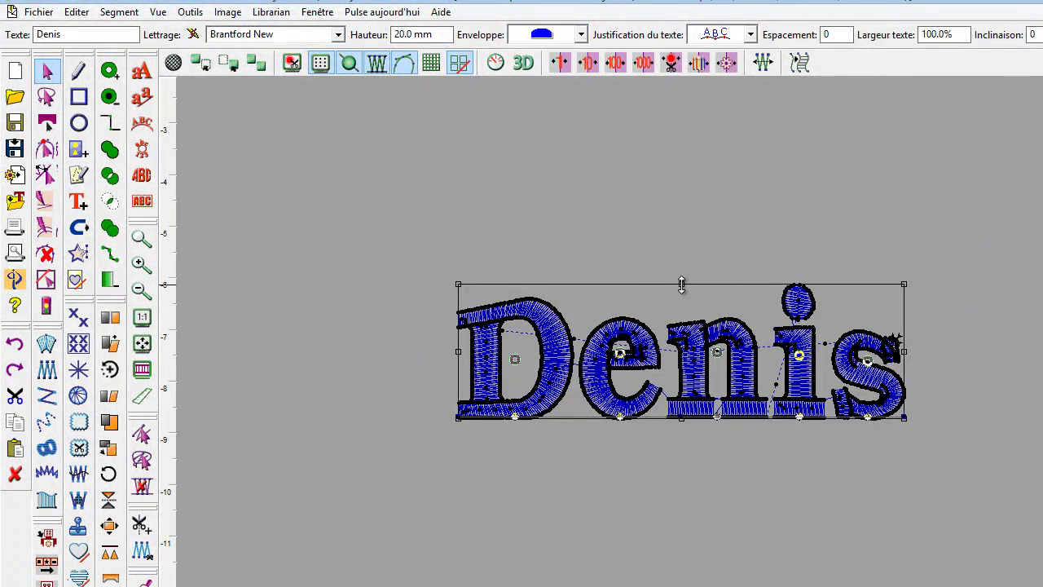
{"action": "left_click", "coordinate": [580, 34]}
{"action": "left_click", "coordinate": [550, 104]}
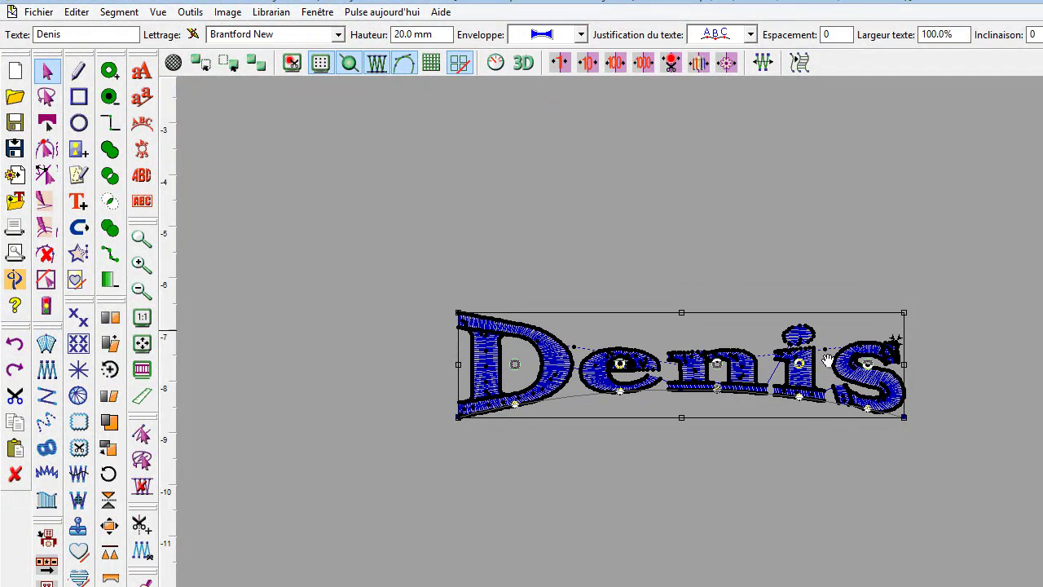
{"action": "scroll", "coordinate": [706, 371], "scroll_direction": "up", "scroll_amount": 2}
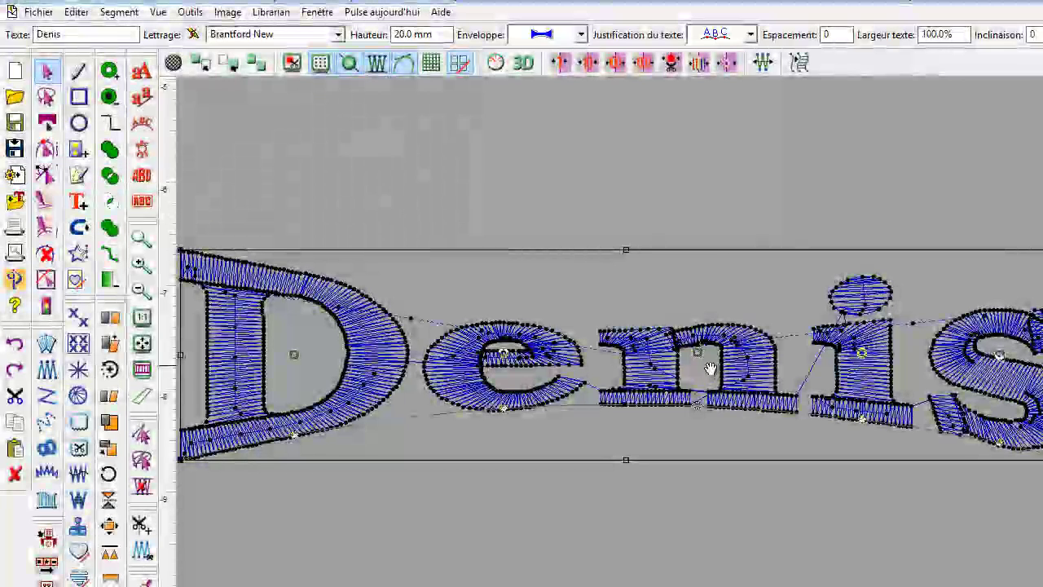
- Check the justification options for the name text and set its letter spacing to 2
{"action": "left_click", "coordinate": [749, 35]}
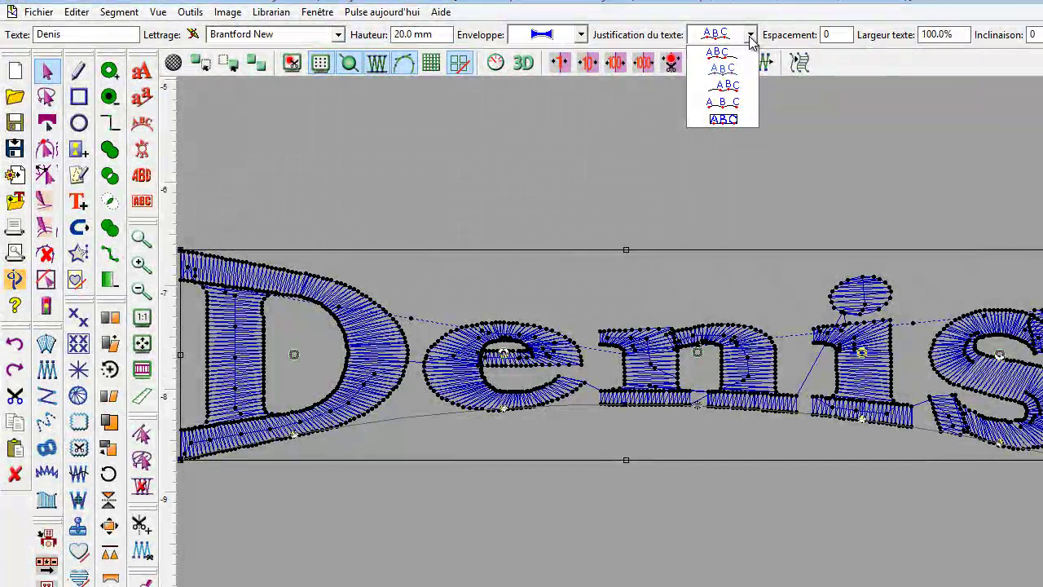
{"action": "left_click", "coordinate": [791, 35]}
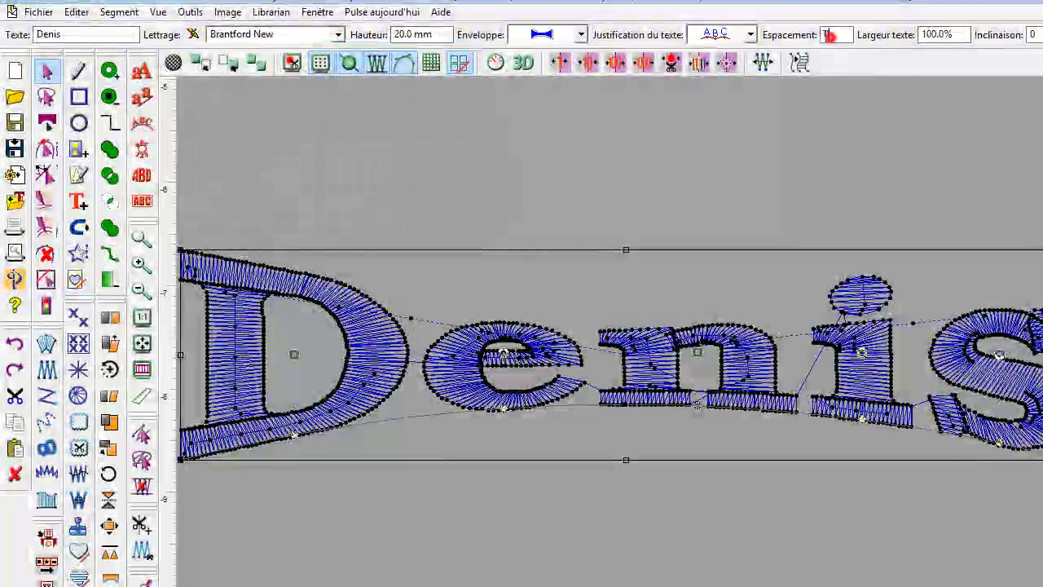
{"action": "left_click", "coordinate": [826, 35]}
{"action": "type", "text": "2"}
{"action": "key", "text": "Return"}
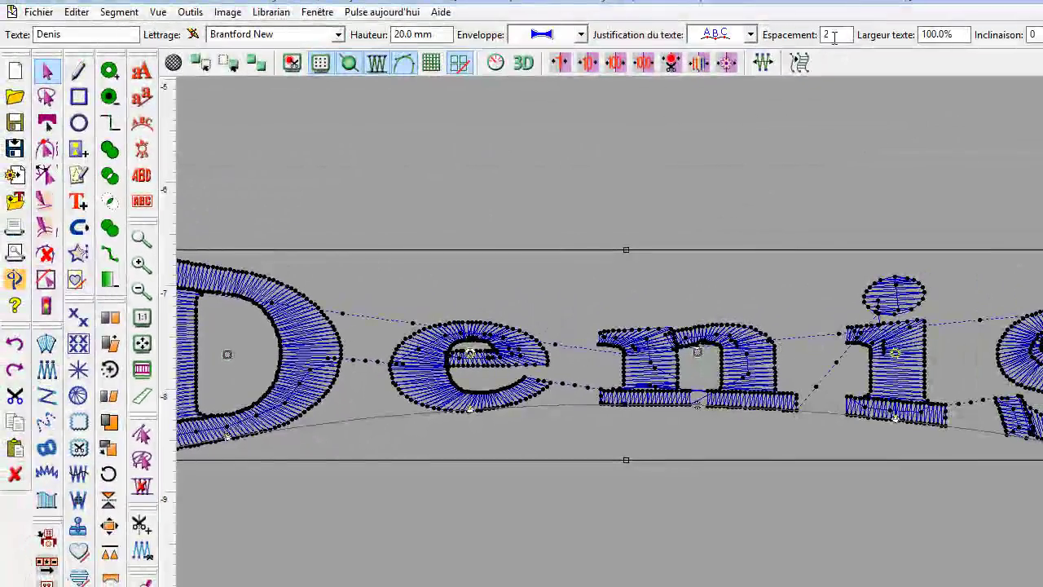
- Reset the name text's letter spacing to 0
{"action": "left_click", "coordinate": [826, 35]}
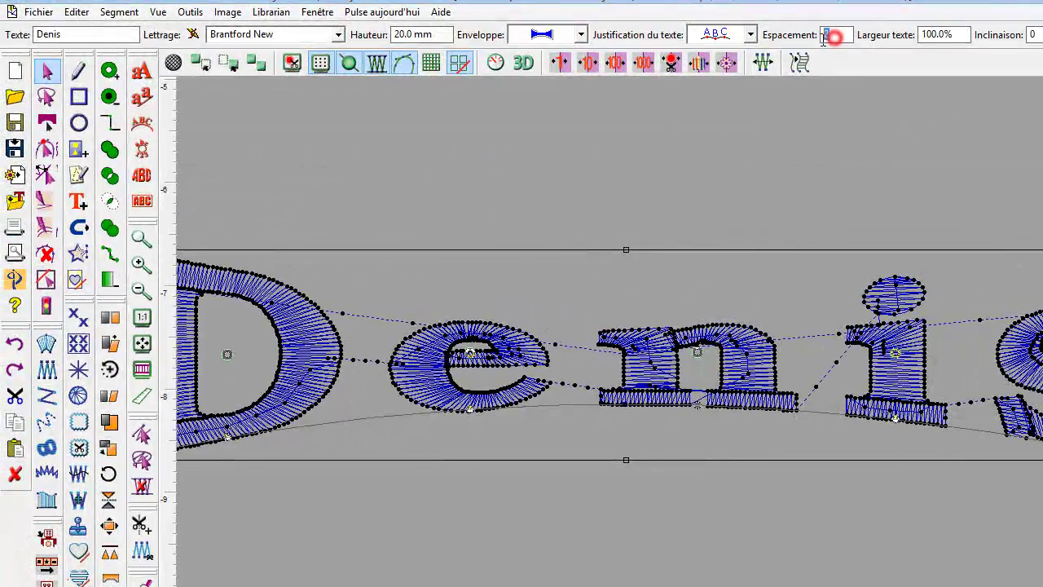
{"action": "double_click", "coordinate": [824, 35]}
{"action": "key", "text": "Return"}
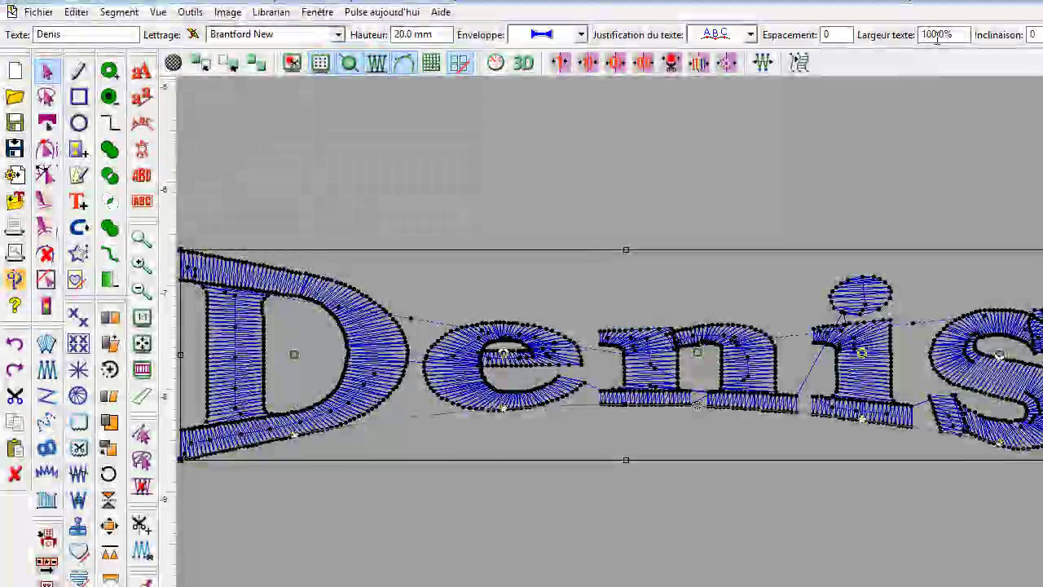
- Change the width percentage of the name text
{"action": "left_click_drag", "start_coordinate": [936, 34], "coordinate": [930, 36]}
{"action": "type", "text": "20"}
{"action": "key", "text": "Return"}
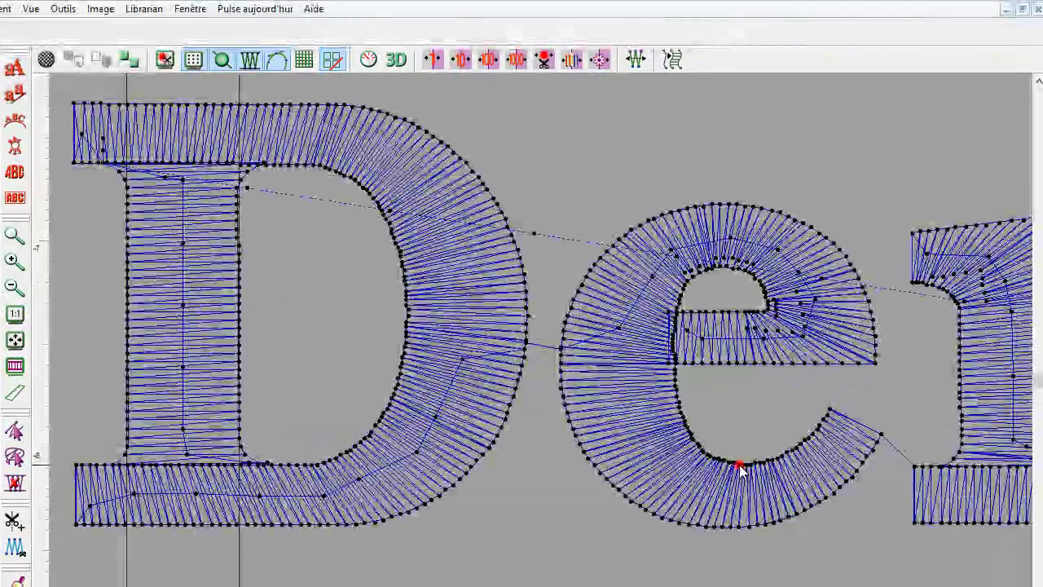
- Select the name text with the rectangular envelope and set its slant to 15
{"action": "left_click", "coordinate": [740, 461]}
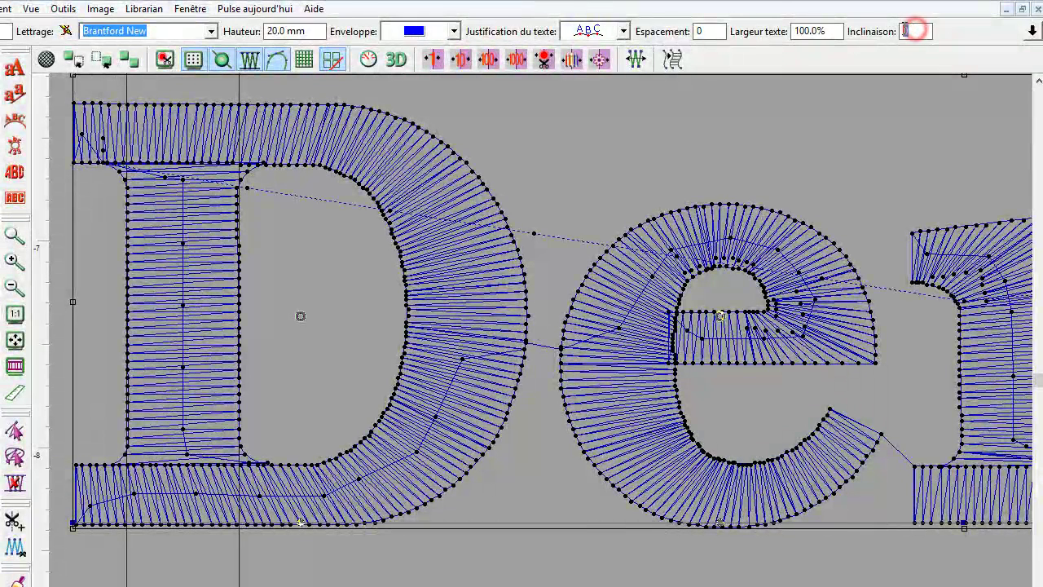
{"action": "double_click", "coordinate": [903, 31]}
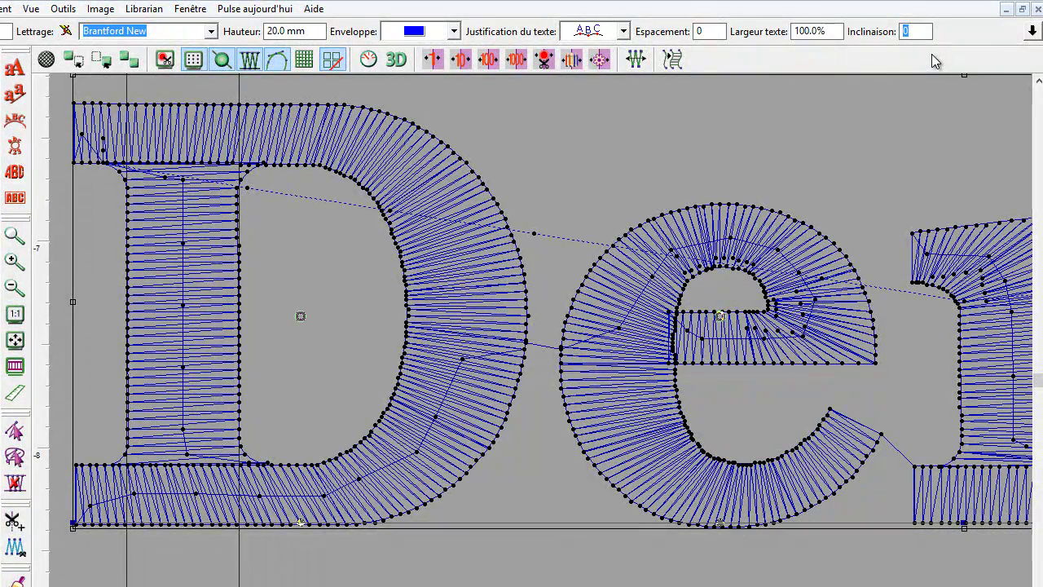
{"action": "type", "text": "15"}
{"action": "key", "text": "Return"}
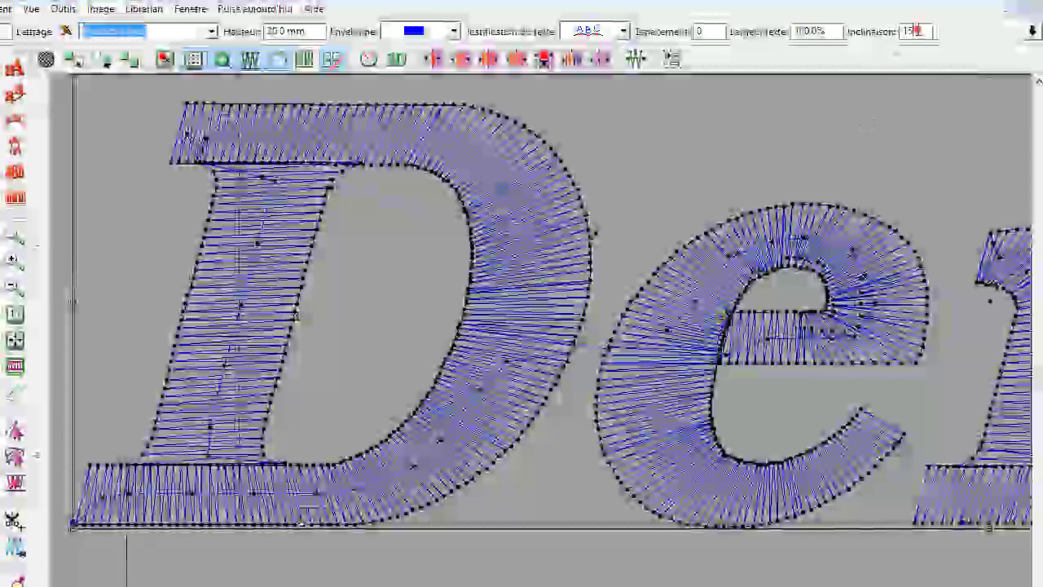
- Set the name text's slant to -15, and reset it to 0
{"action": "double_click", "coordinate": [916, 31]}
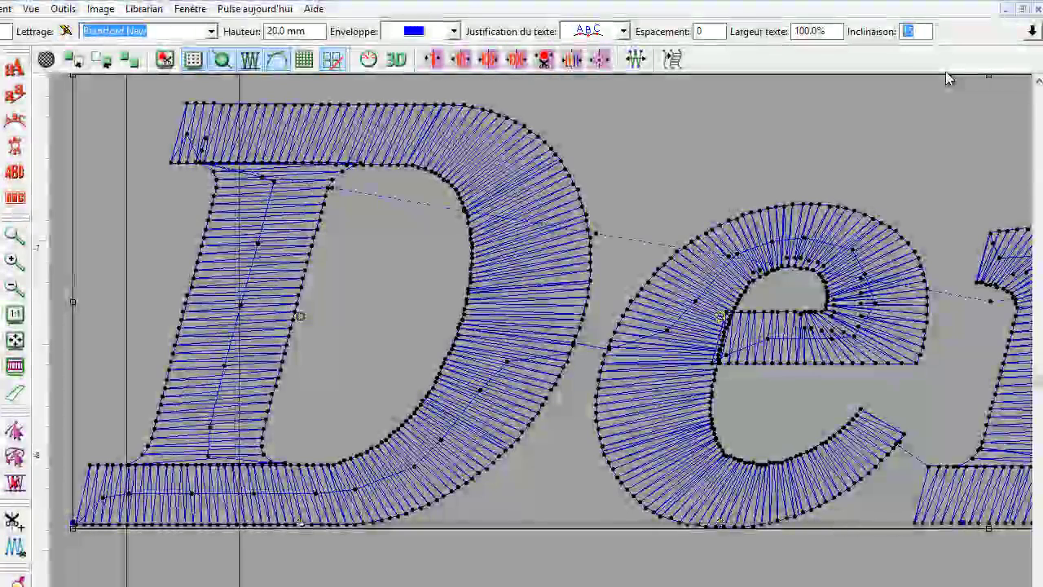
{"action": "type", "text": "-"}
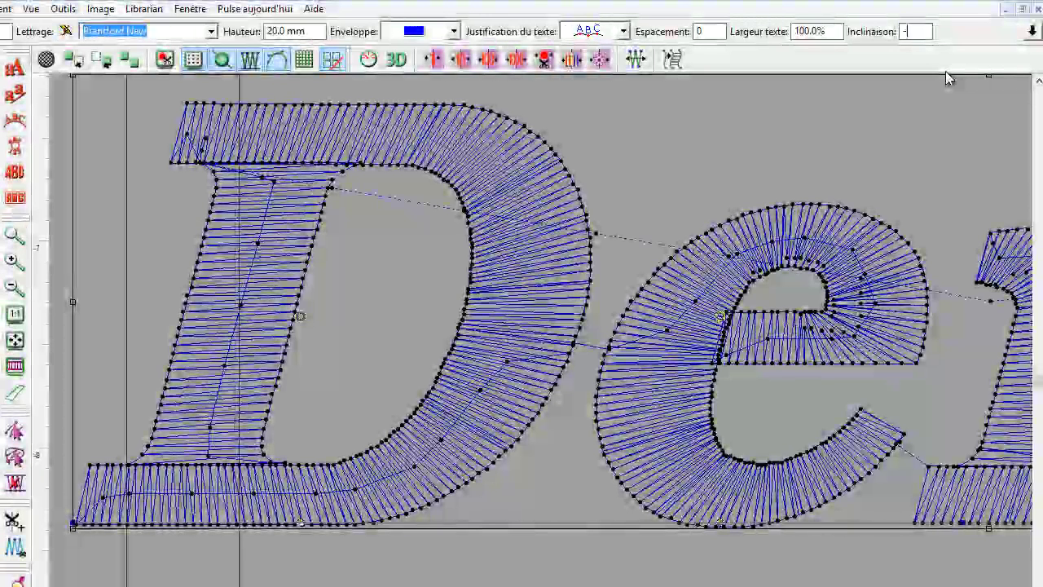
{"action": "type", "text": "15"}
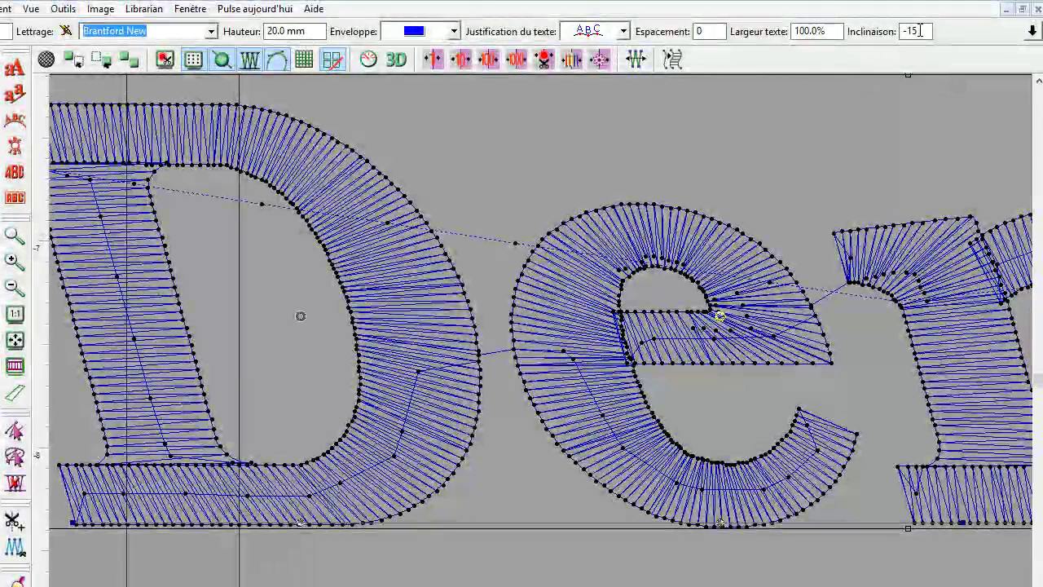
{"action": "left_click_drag", "start_coordinate": [920, 31], "coordinate": [887, 32]}
{"action": "type", "text": "0"}
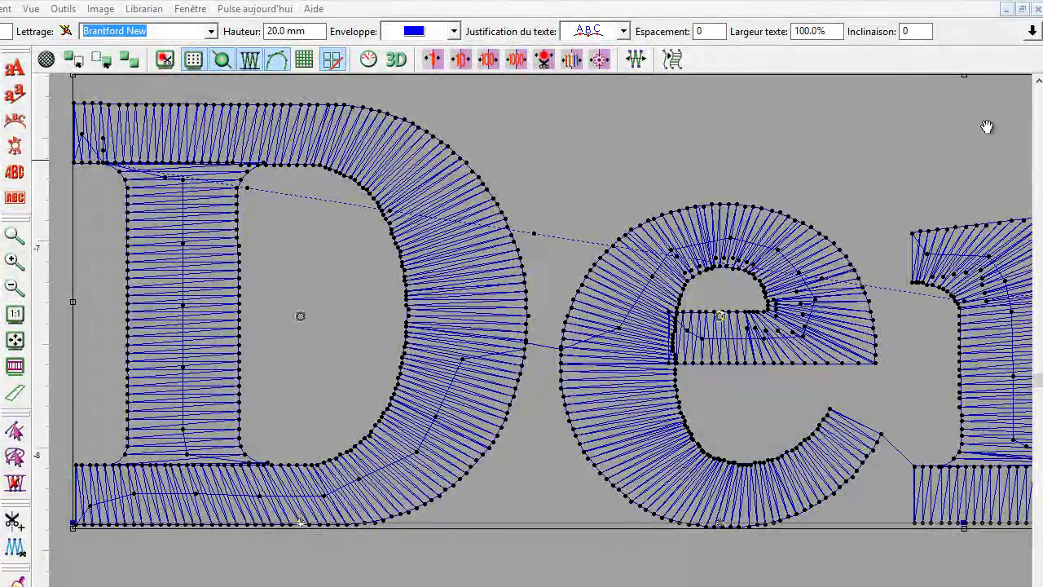
- Set the name text's compensation to Pourcentage in its segment settings and apply it
{"action": "left_click", "coordinate": [1033, 35]}
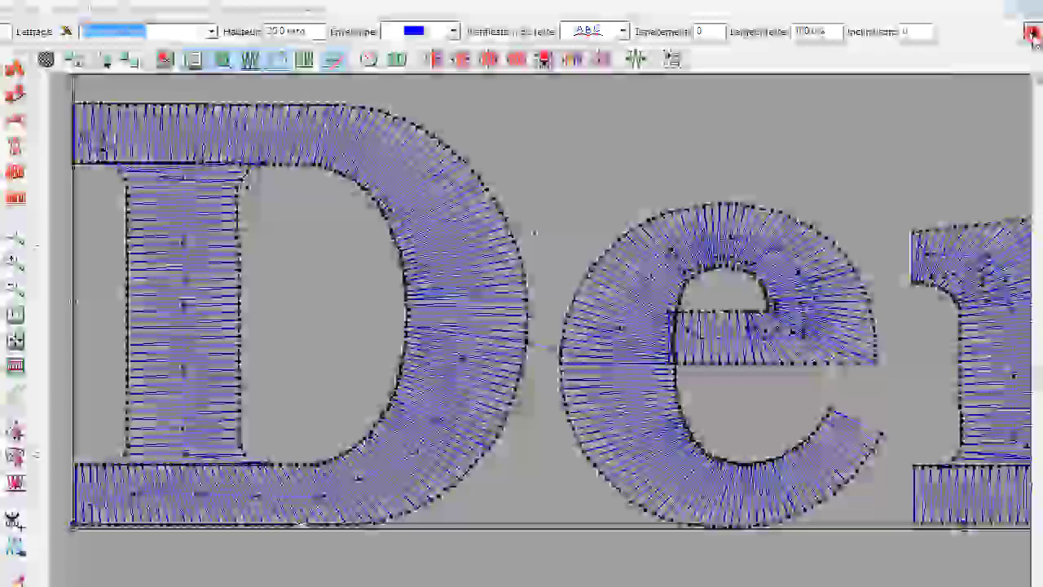
{"action": "left_click", "coordinate": [1031, 32]}
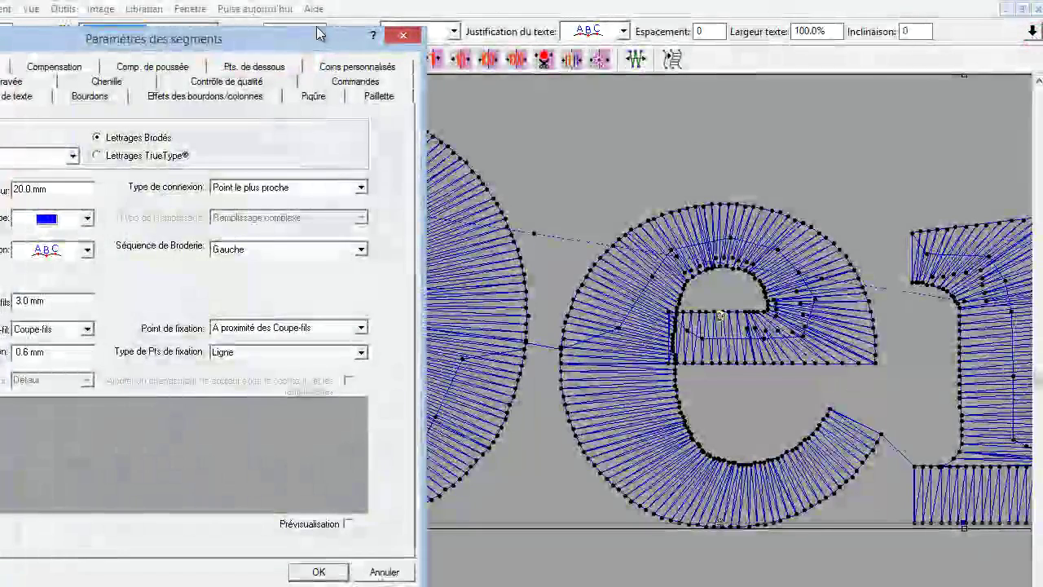
{"action": "left_click_drag", "start_coordinate": [320, 31], "coordinate": [921, 35]}
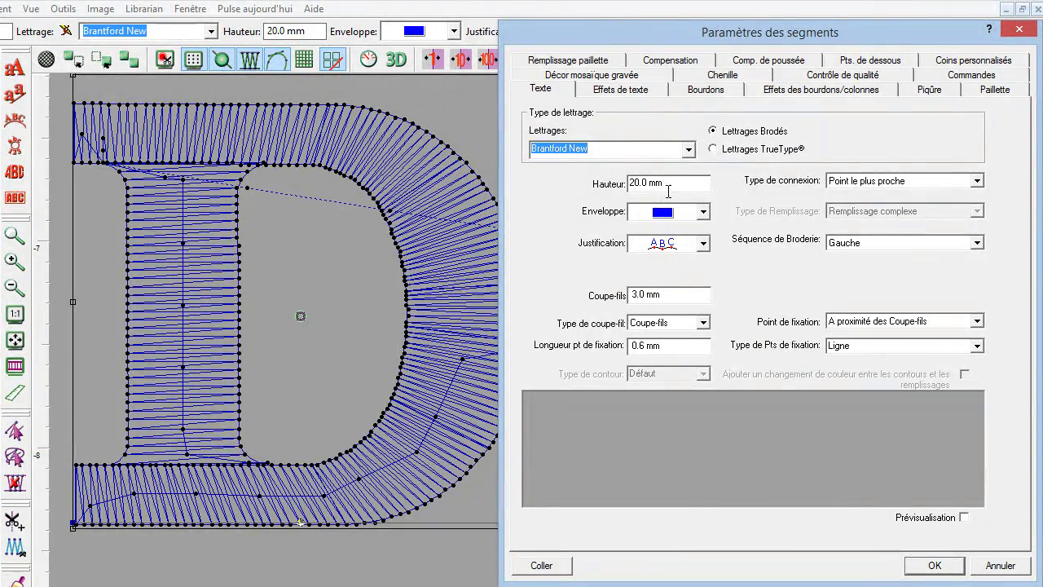
{"action": "left_click", "coordinate": [686, 61]}
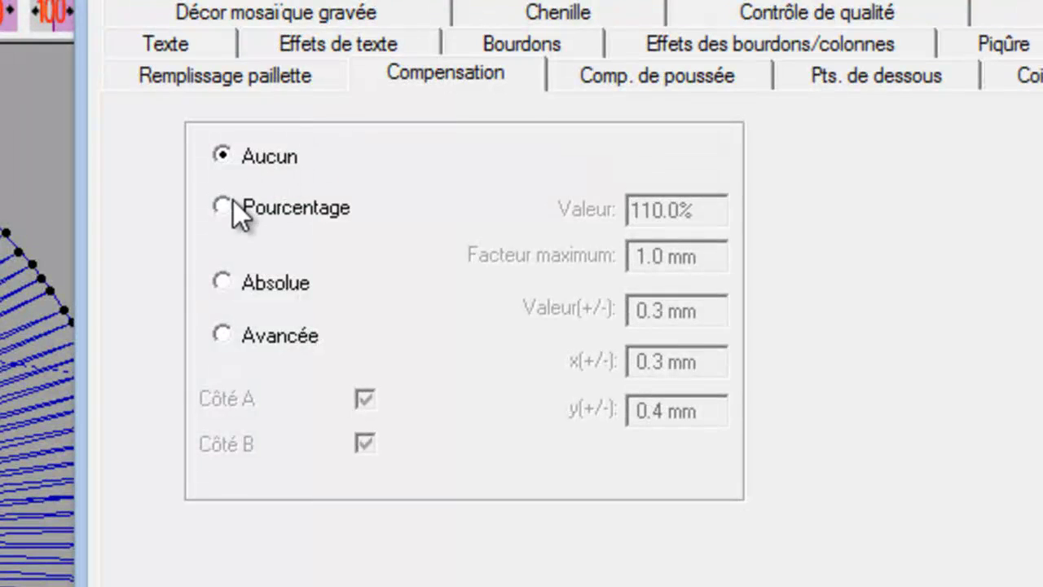
{"action": "left_click", "coordinate": [228, 203]}
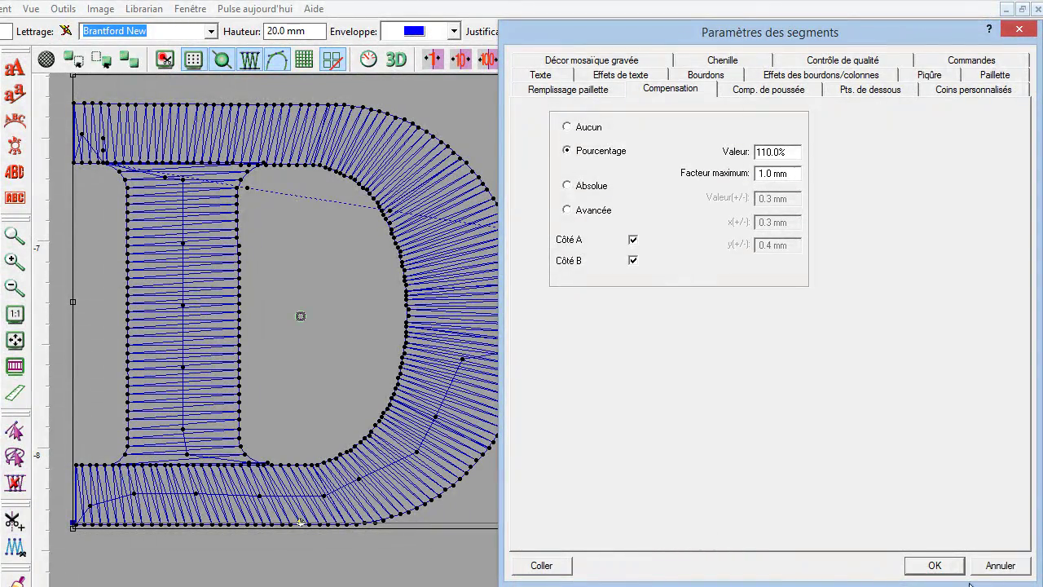
{"action": "left_click", "coordinate": [932, 566]}
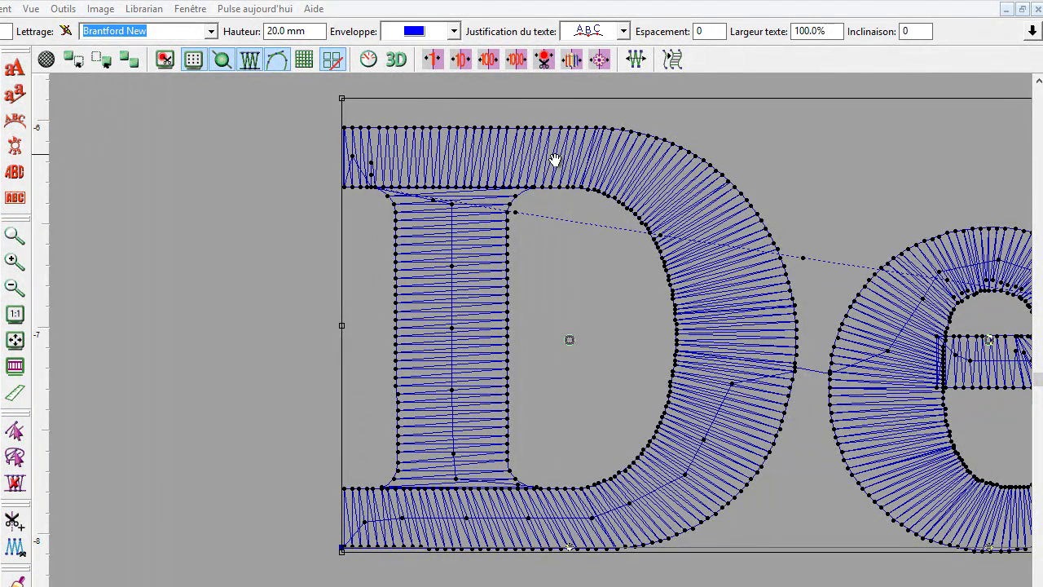
- Set the name text's satin density adjustment to -0.5 pt in the segment settings and apply it
{"action": "left_click", "coordinate": [1032, 31]}
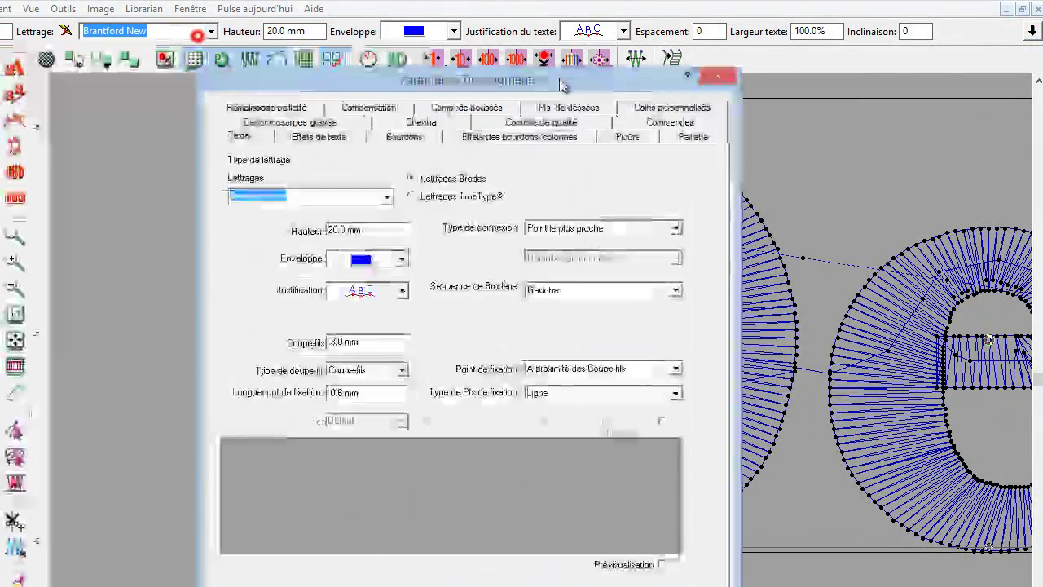
{"action": "left_click_drag", "start_coordinate": [200, 42], "coordinate": [763, 38]}
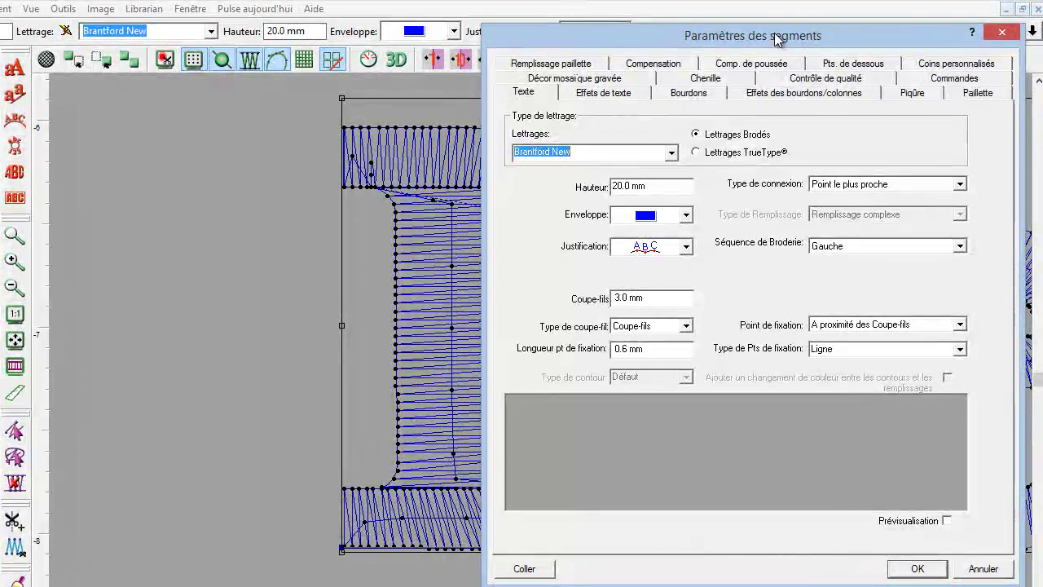
{"action": "left_click", "coordinate": [688, 92]}
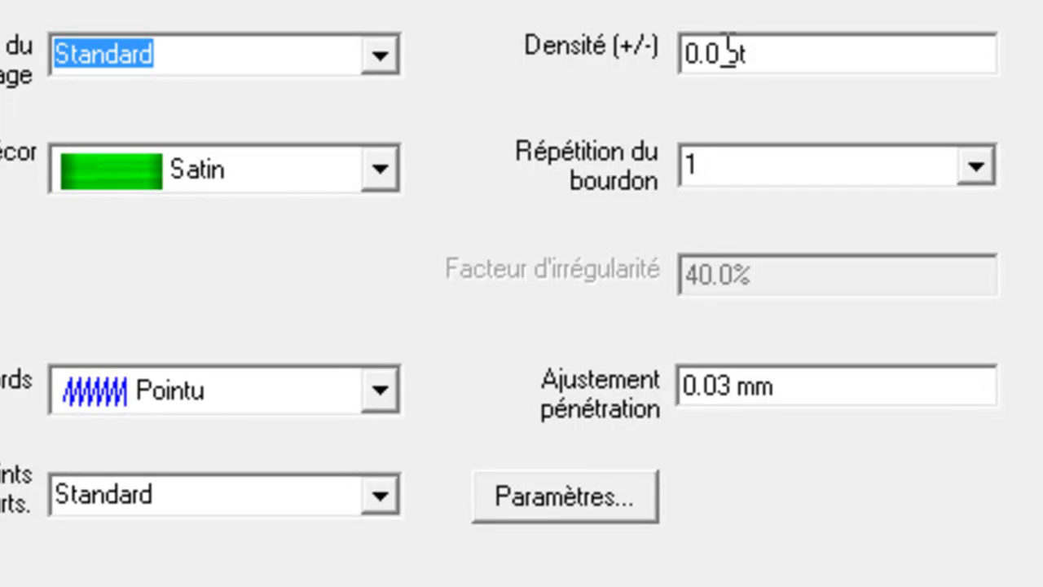
{"action": "left_click_drag", "start_coordinate": [722, 51], "coordinate": [673, 57]}
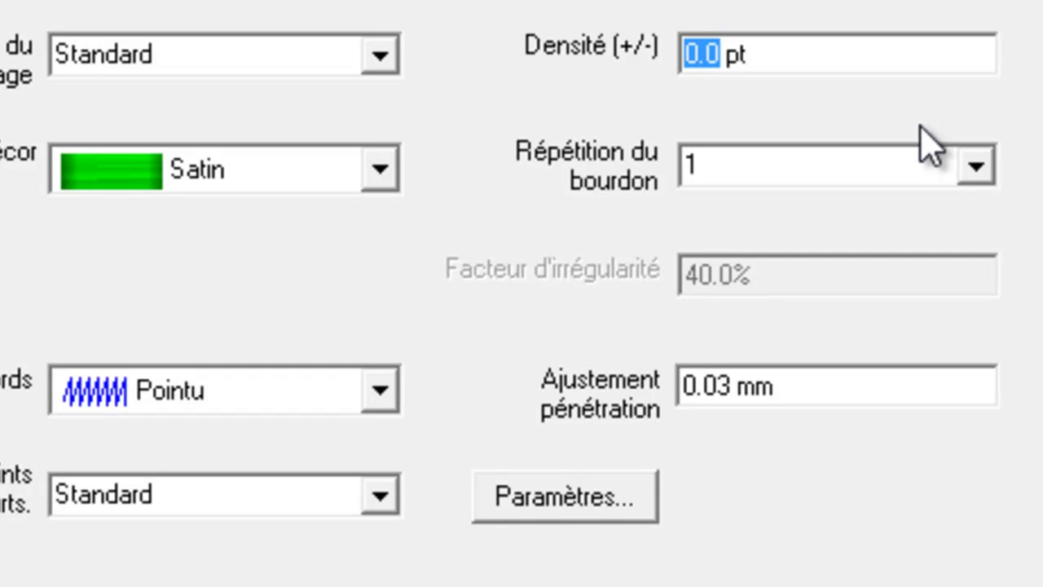
{"action": "key", "text": "BackSpace"}
{"action": "type", "text": "-0"}
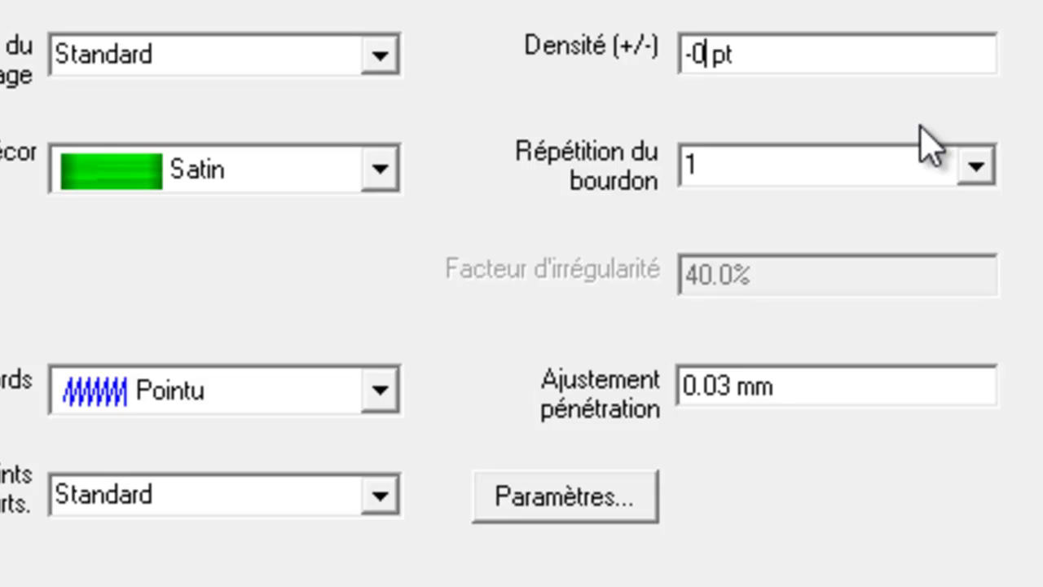
{"action": "type", "text": "."}
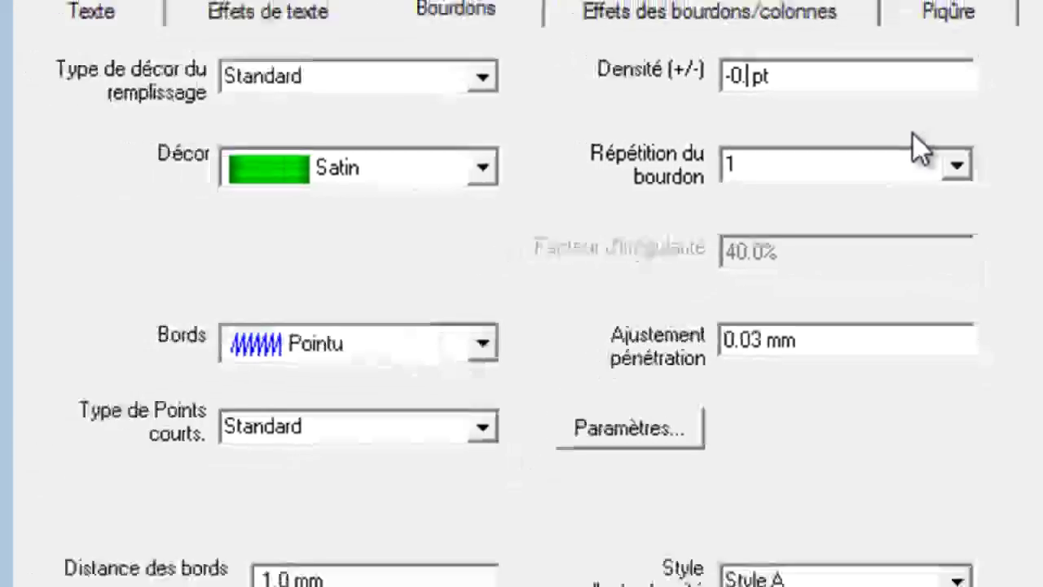
{"action": "type", "text": "5"}
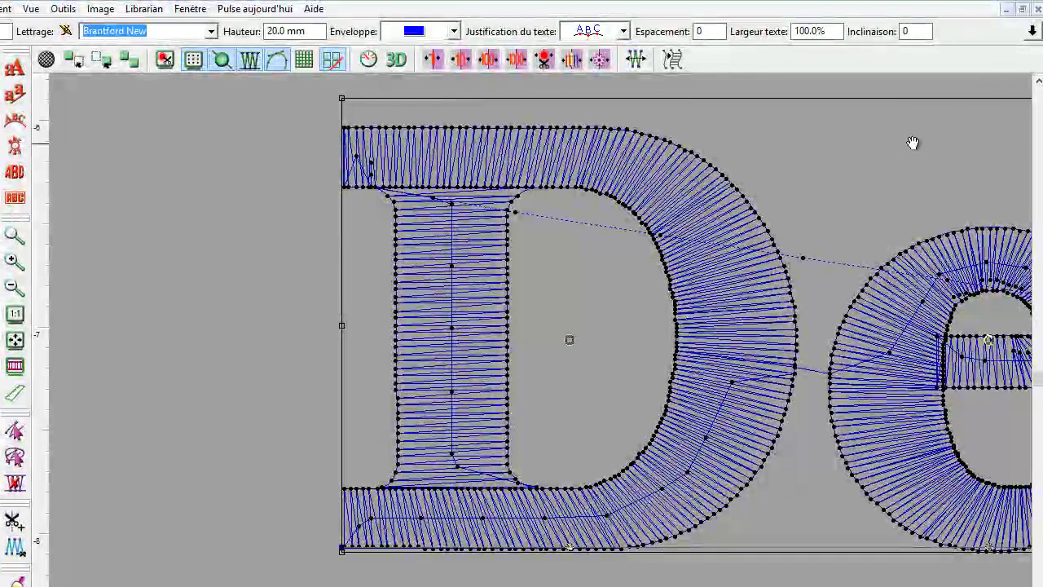
- Replace the negative satin density adjustment with a value that spaces the name text's stitches more widely, and apply it
{"action": "left_click", "coordinate": [1026, 36]}
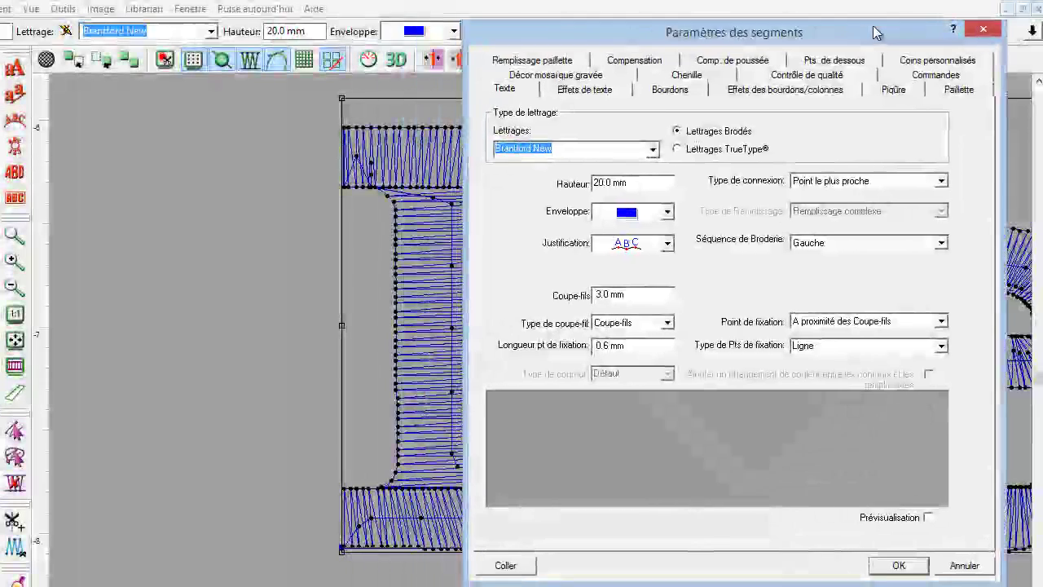
{"action": "left_click", "coordinate": [692, 88]}
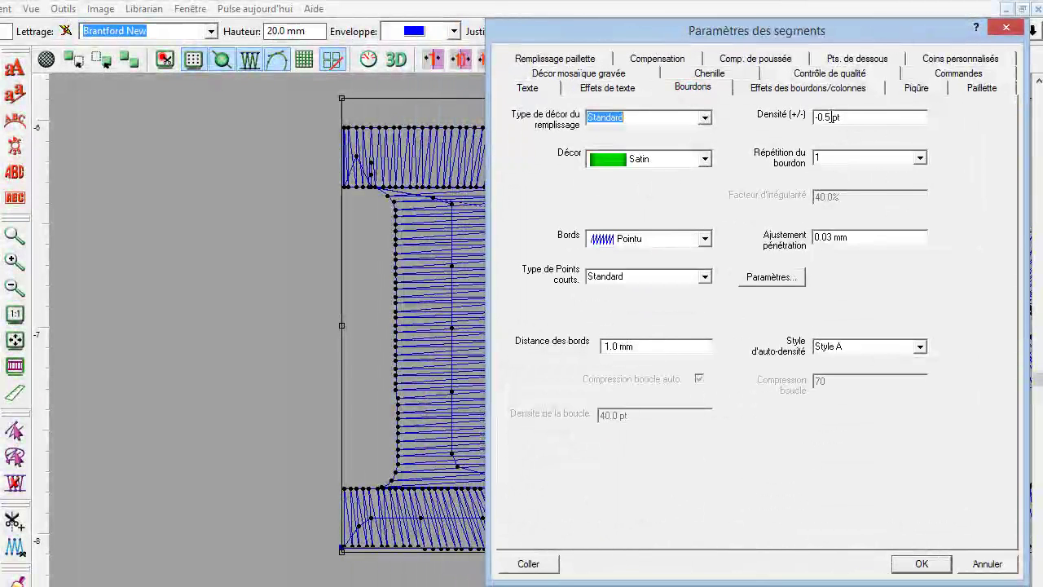
{"action": "left_click_drag", "start_coordinate": [830, 116], "coordinate": [813, 117]}
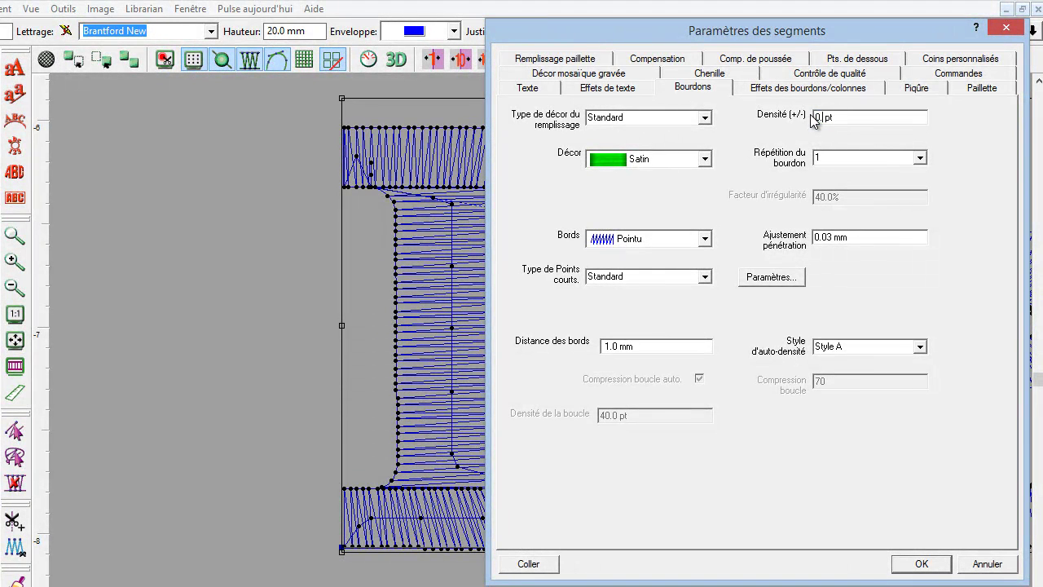
{"action": "key", "text": "Return"}
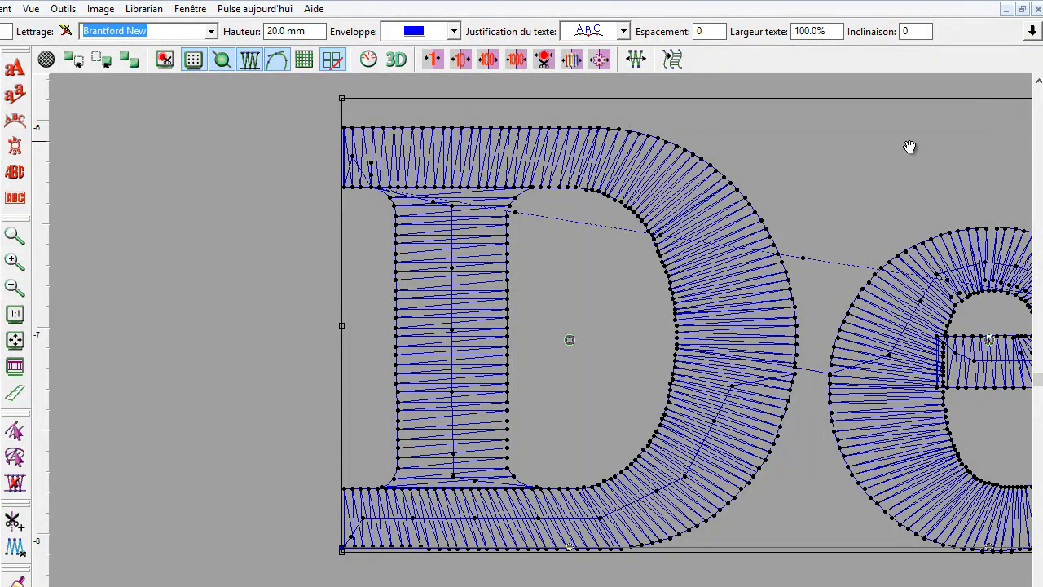
- Enable the Zigzag underlay for the name text in its segment settings and apply it
{"action": "key", "text": "alt+Return"}
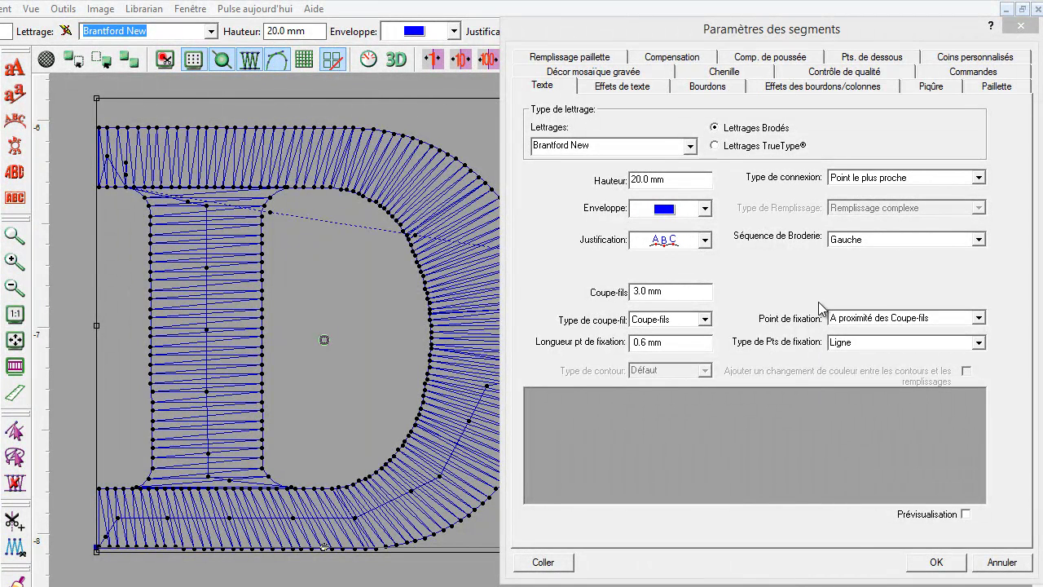
{"action": "left_click", "coordinate": [888, 61]}
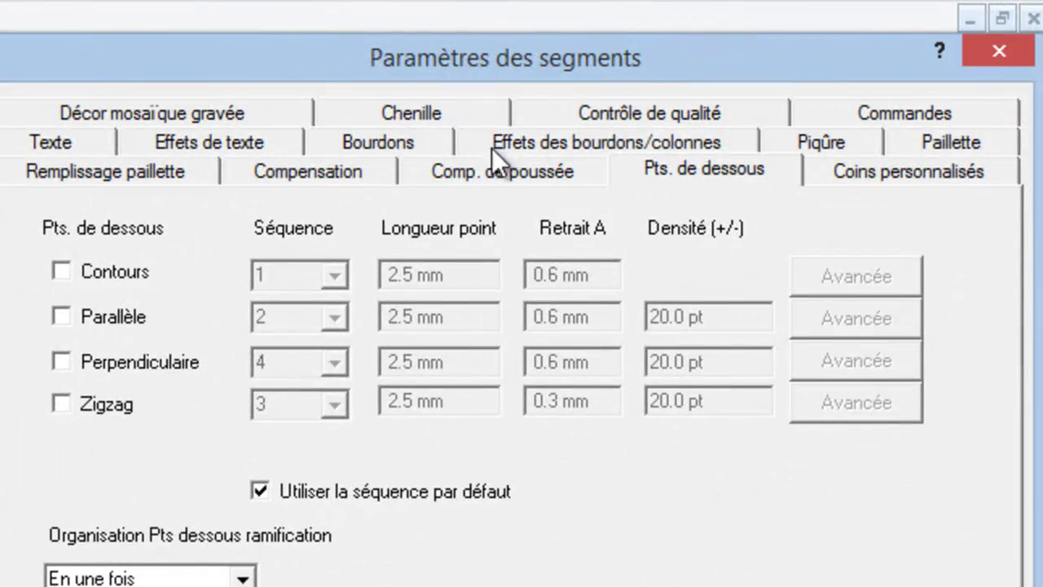
{"action": "left_click", "coordinate": [62, 404]}
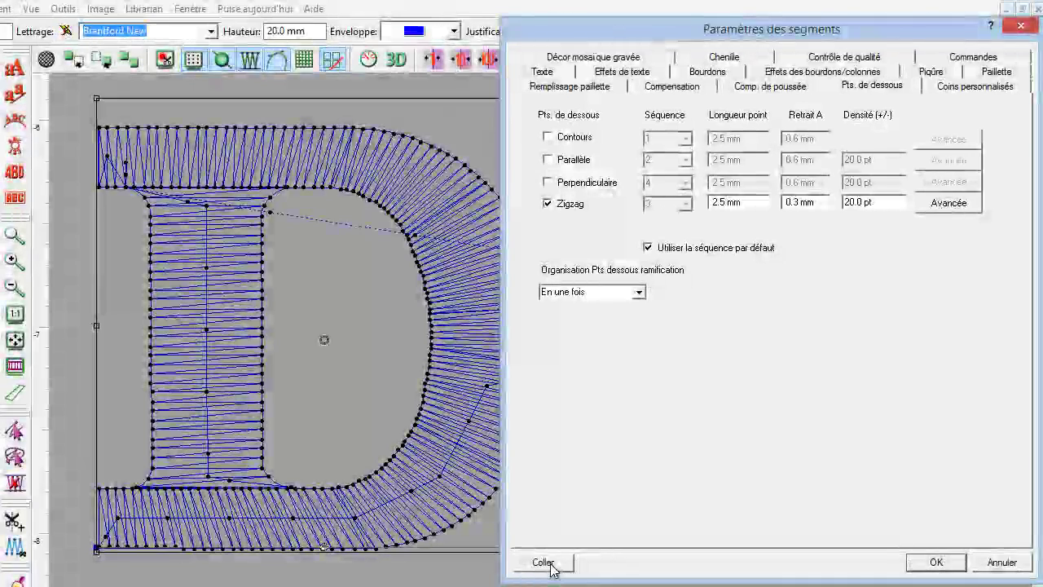
{"action": "left_click", "coordinate": [550, 564]}
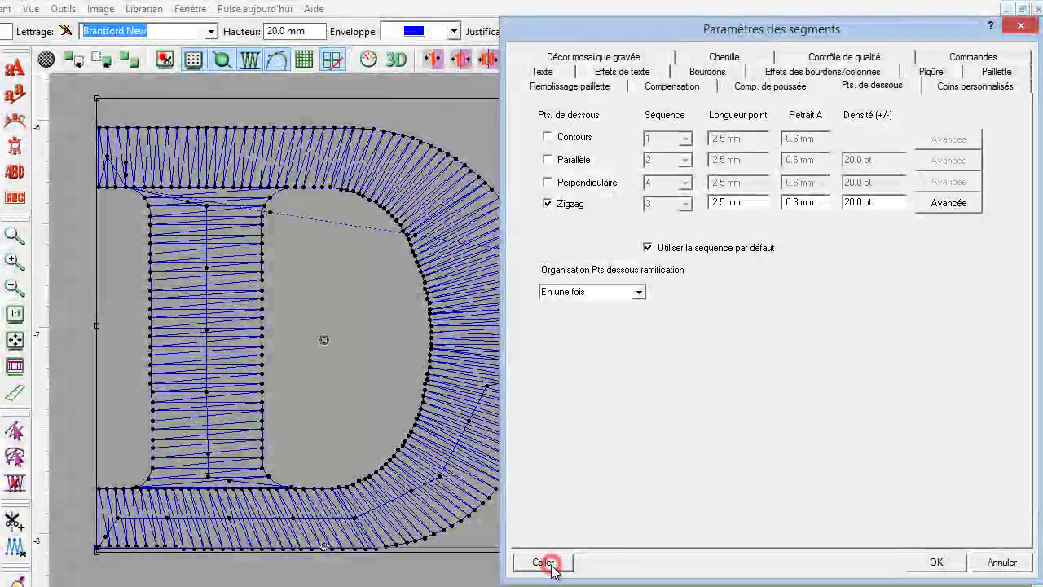
{"action": "left_click", "coordinate": [951, 568]}
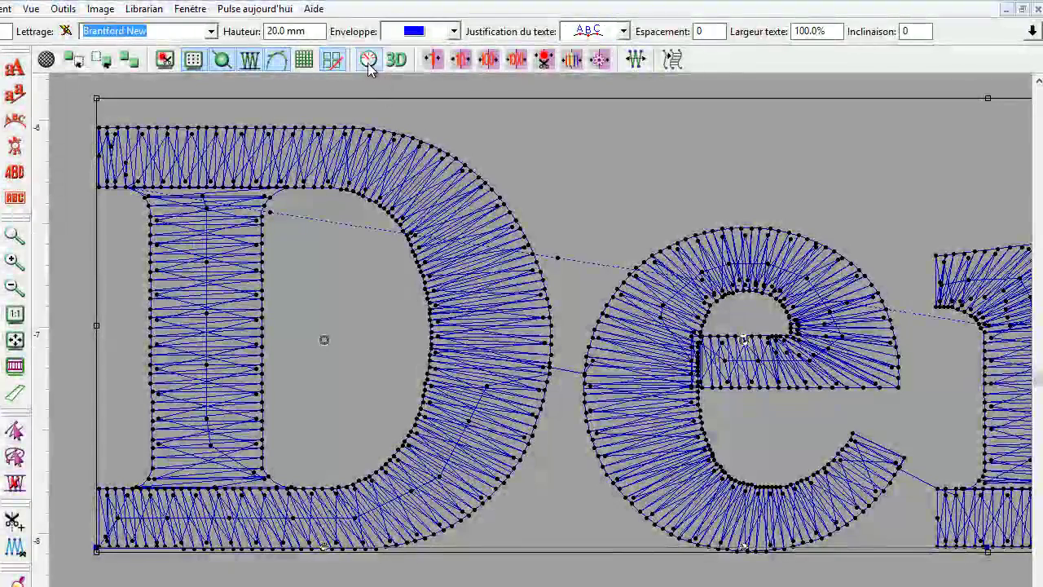
- Examine the name text's stitch order from its first stitches in the slow redraw simulation, with the 3D view enabled
{"action": "left_click", "coordinate": [367, 61]}
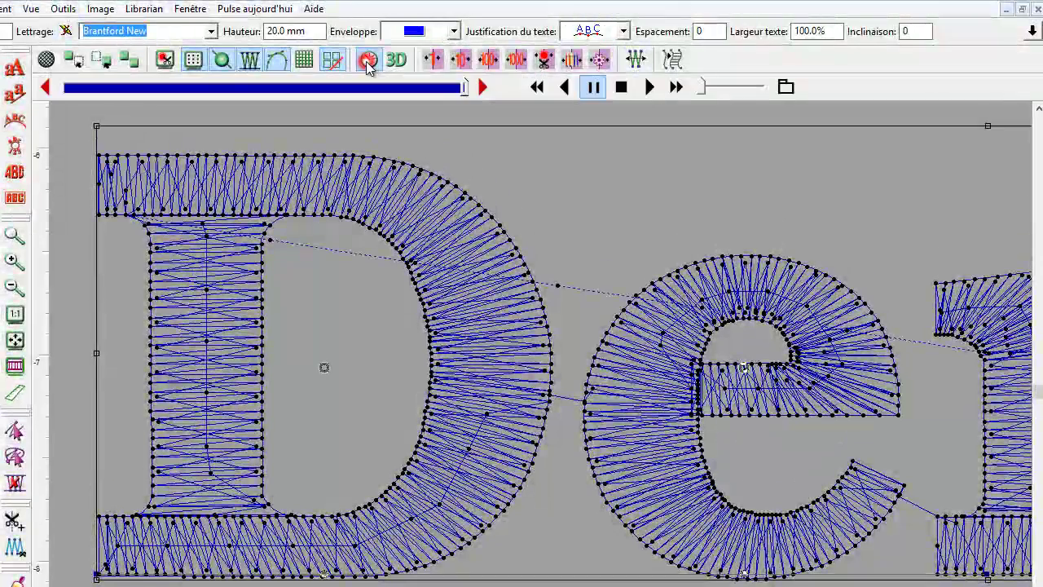
{"action": "left_click_drag", "start_coordinate": [462, 91], "coordinate": [69, 97]}
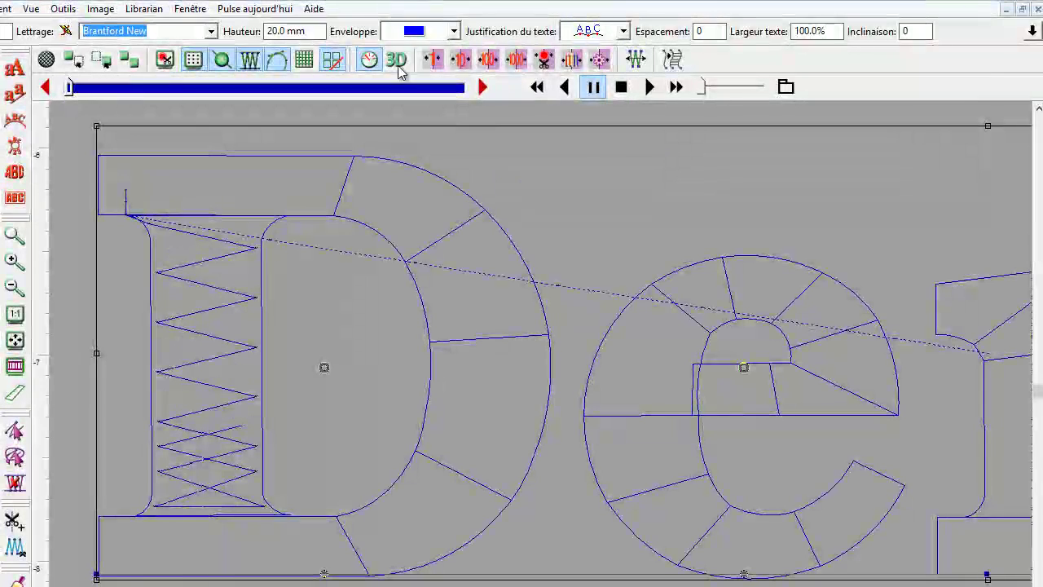
{"action": "left_click", "coordinate": [395, 61]}
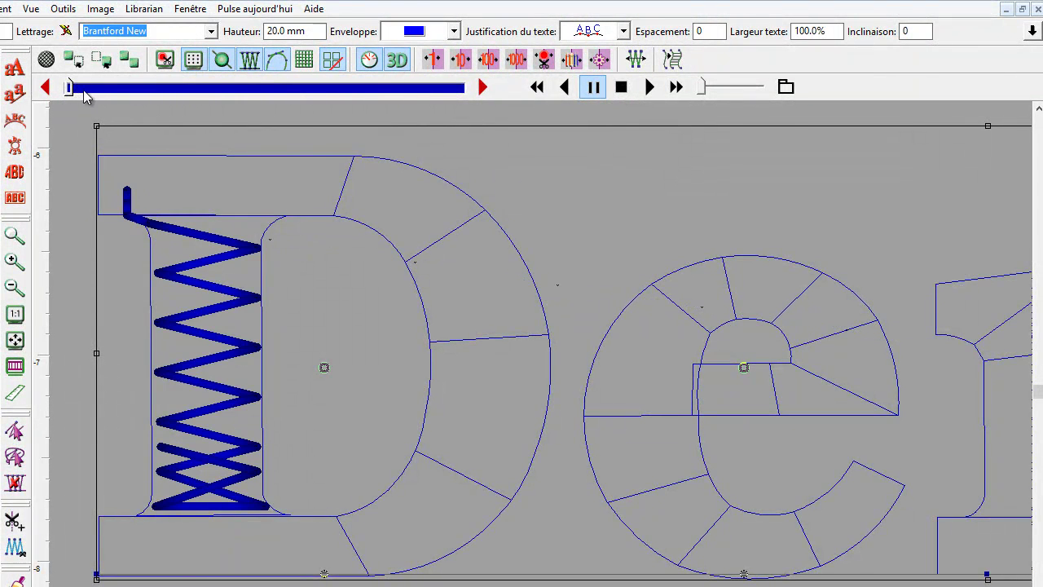
{"action": "mouse_move", "coordinate": [69, 92]}
{"action": "left_mouse_down"}
{"action": "mouse_move", "coordinate": [134, 92]}
{"action": "mouse_move", "coordinate": [190, 115]}
{"action": "mouse_move", "coordinate": [220, 108]}
{"action": "mouse_move", "coordinate": [275, 123]}
{"action": "left_mouse_up"}
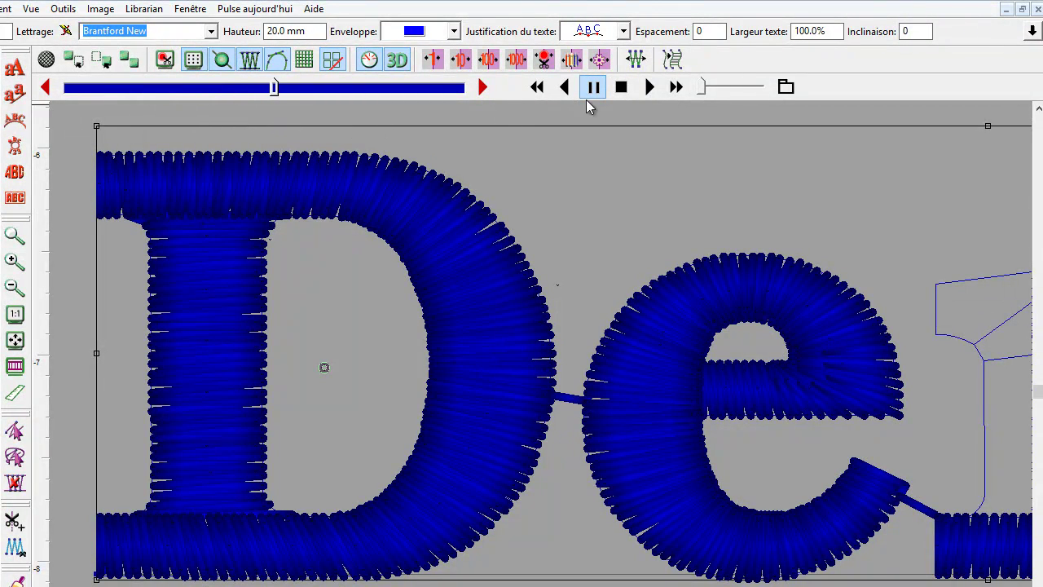
- Replace the name text's Zigzag underlay with the Perpendiculaire underlay in its segment settings and apply it
{"action": "left_click", "coordinate": [1032, 31]}
{"action": "left_click_drag", "start_coordinate": [142, 55], "coordinate": [727, 37]}
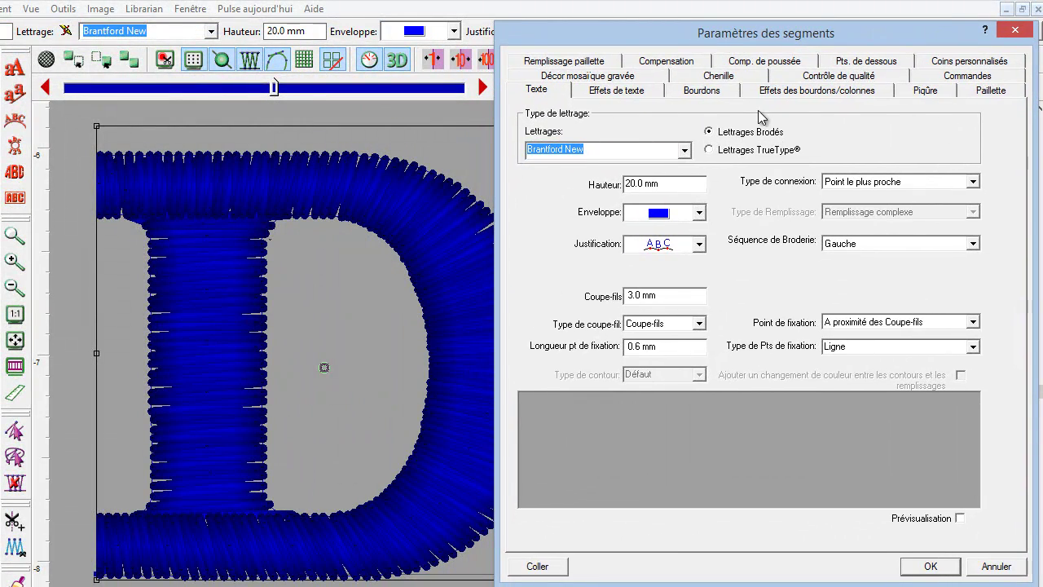
{"action": "left_click", "coordinate": [839, 60]}
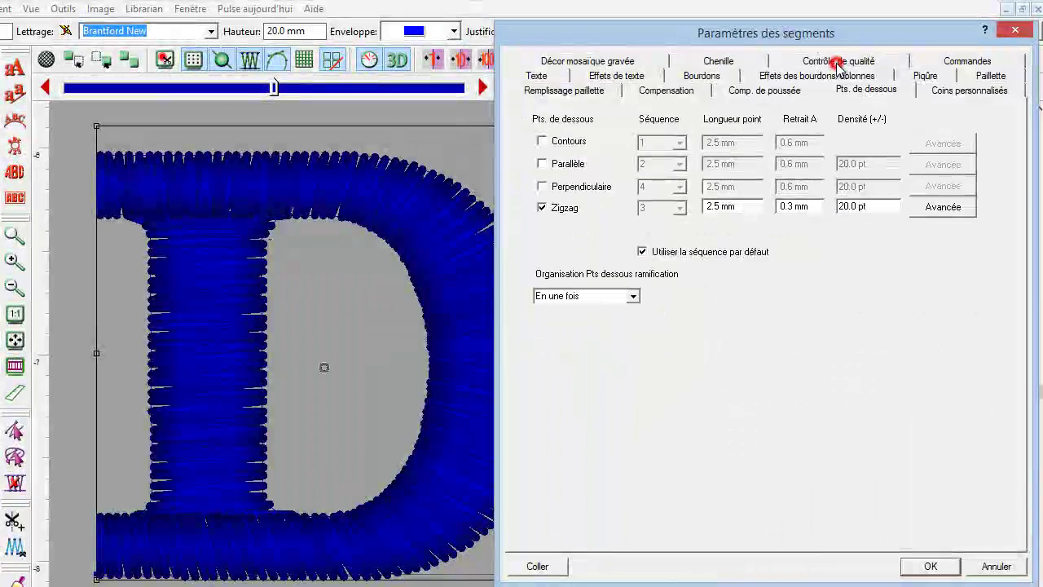
{"action": "left_click", "coordinate": [543, 209]}
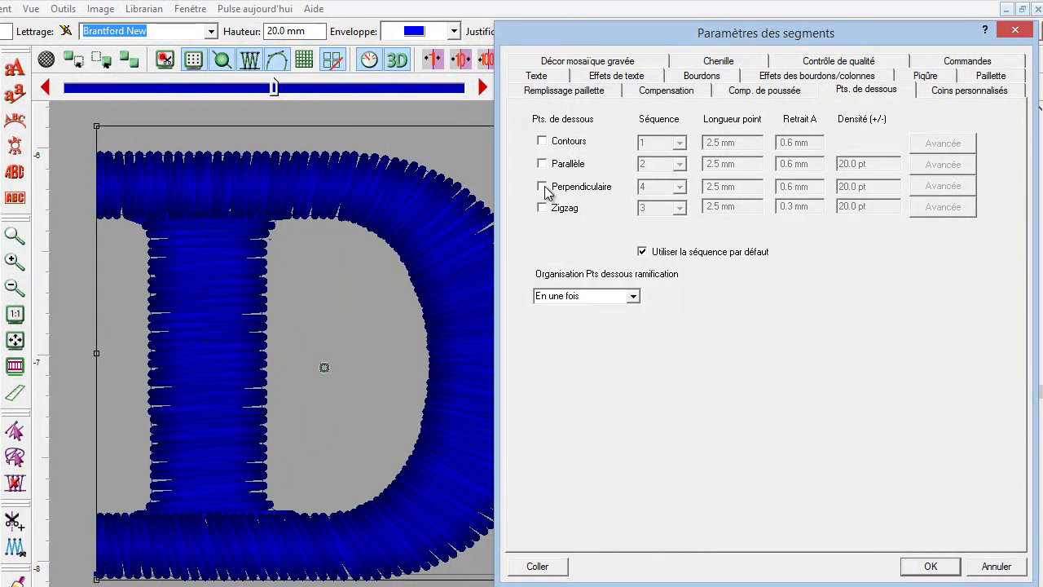
{"action": "left_click", "coordinate": [543, 186]}
{"action": "left_click", "coordinate": [927, 567]}
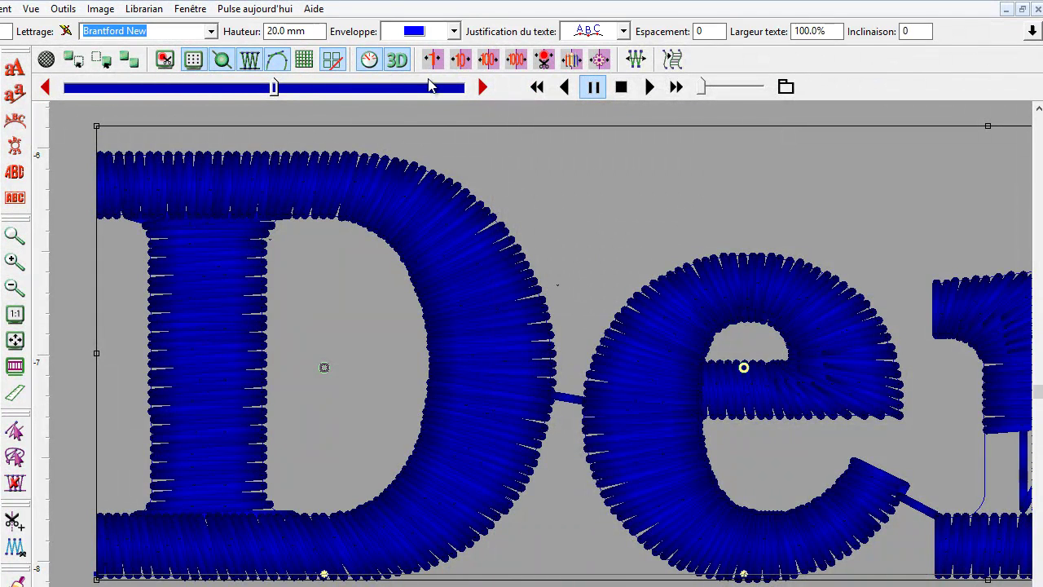
- Examine the name text's new underlay in the slow redraw simulation, both without and with the 3D view
{"action": "left_click", "coordinate": [396, 61]}
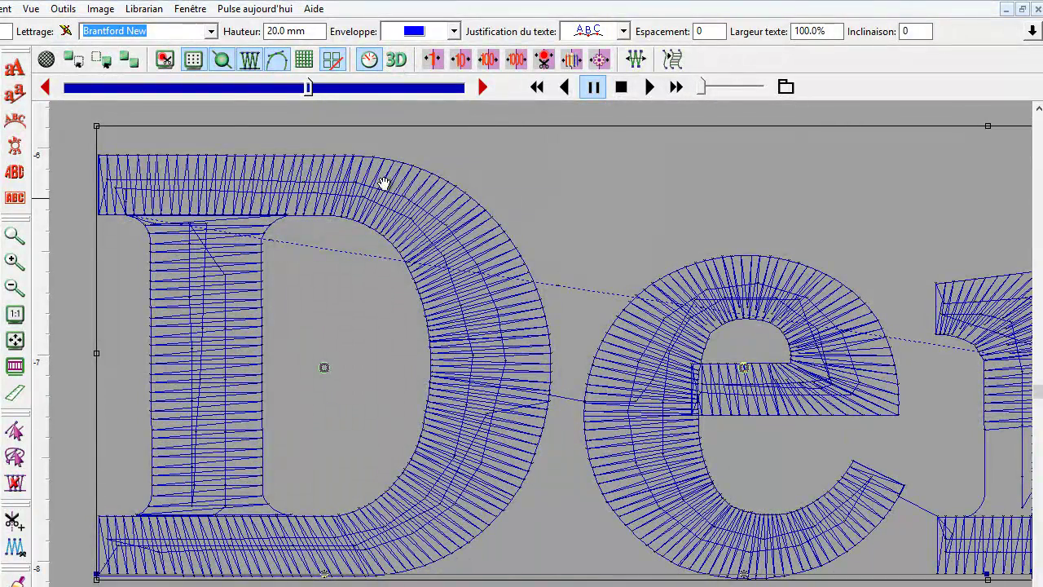
{"action": "left_click_drag", "start_coordinate": [308, 89], "coordinate": [264, 145]}
{"action": "left_click", "coordinate": [396, 61]}
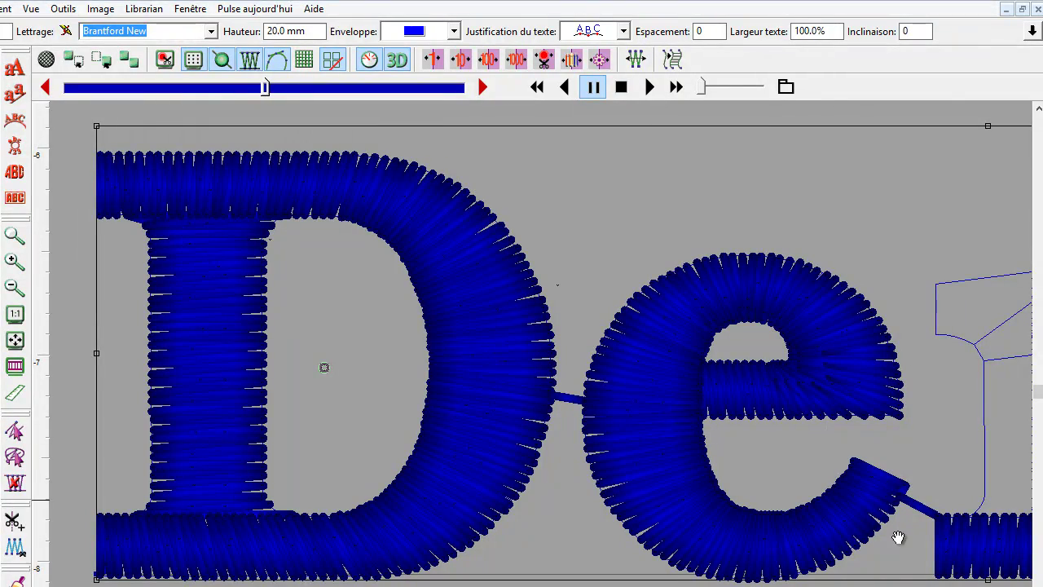
{"action": "key", "text": "Escape"}
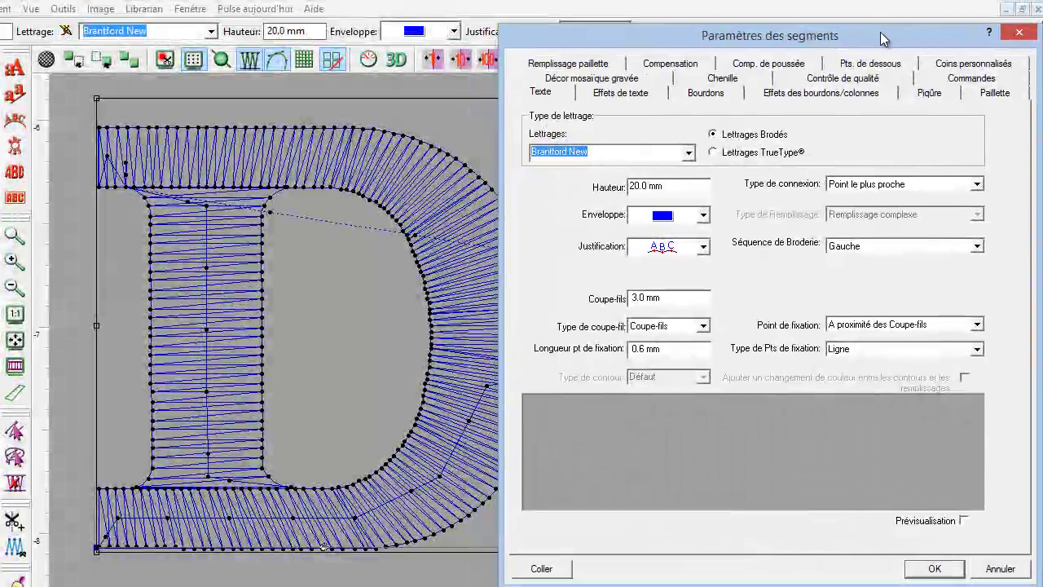
- Set the name text's running stitch length (Longueur point de piqûre) to 1.5 mm in the quality control settings and apply it
{"action": "left_click", "coordinate": [865, 80]}
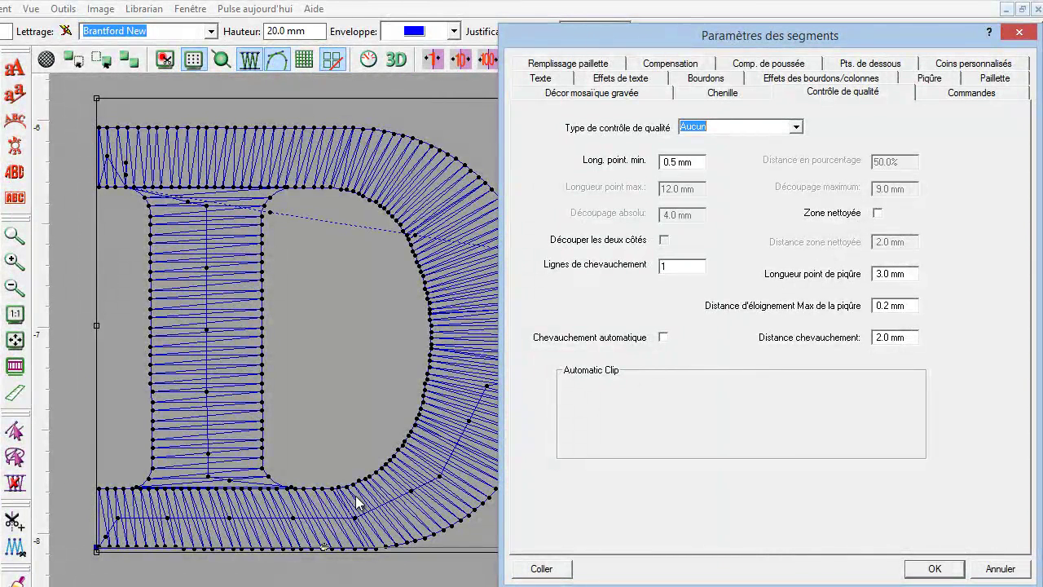
{"action": "double_click", "coordinate": [886, 274]}
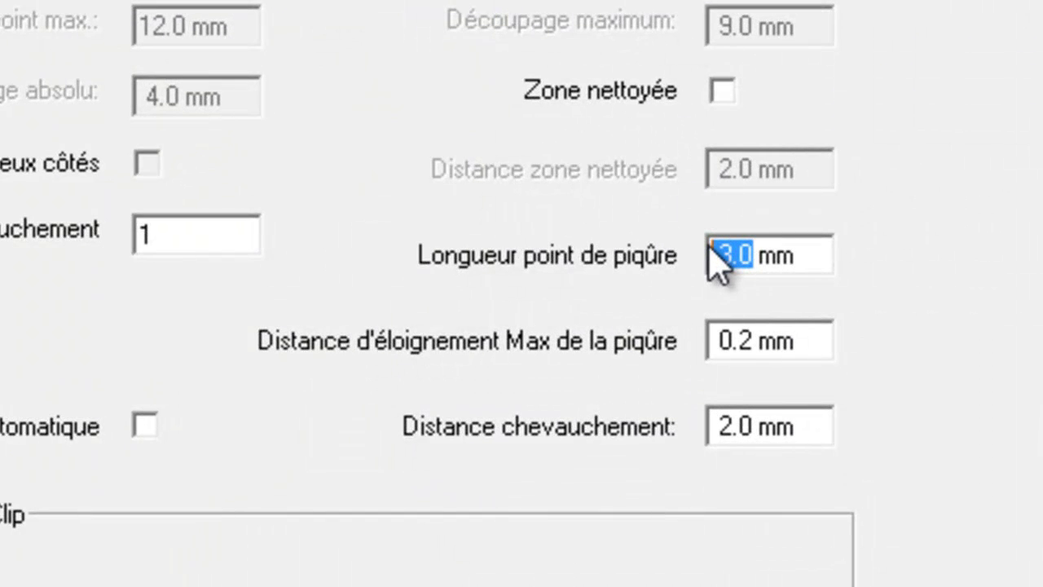
{"action": "type", "text": "1.5"}
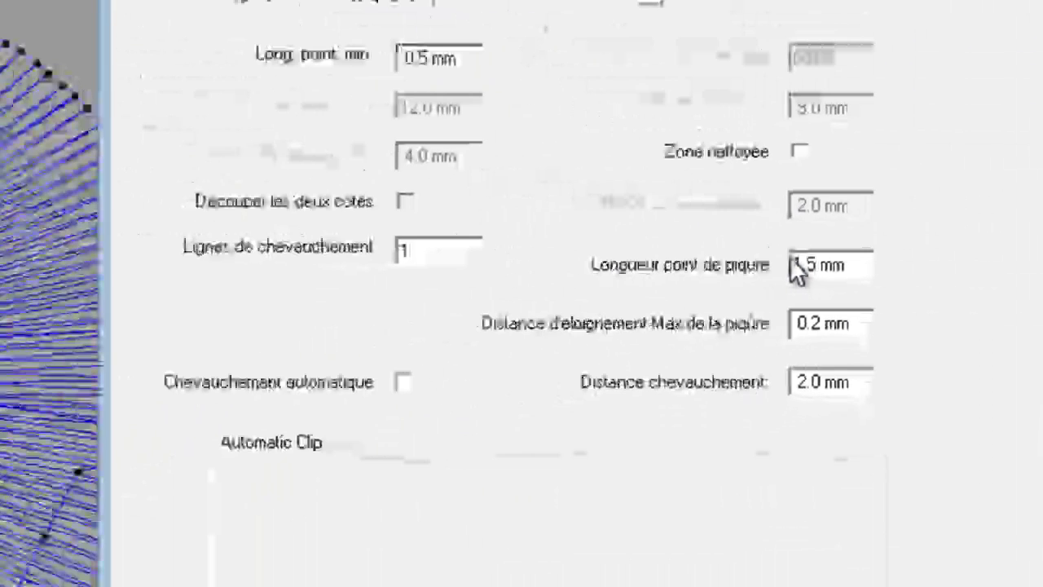
{"action": "key", "text": "Return"}
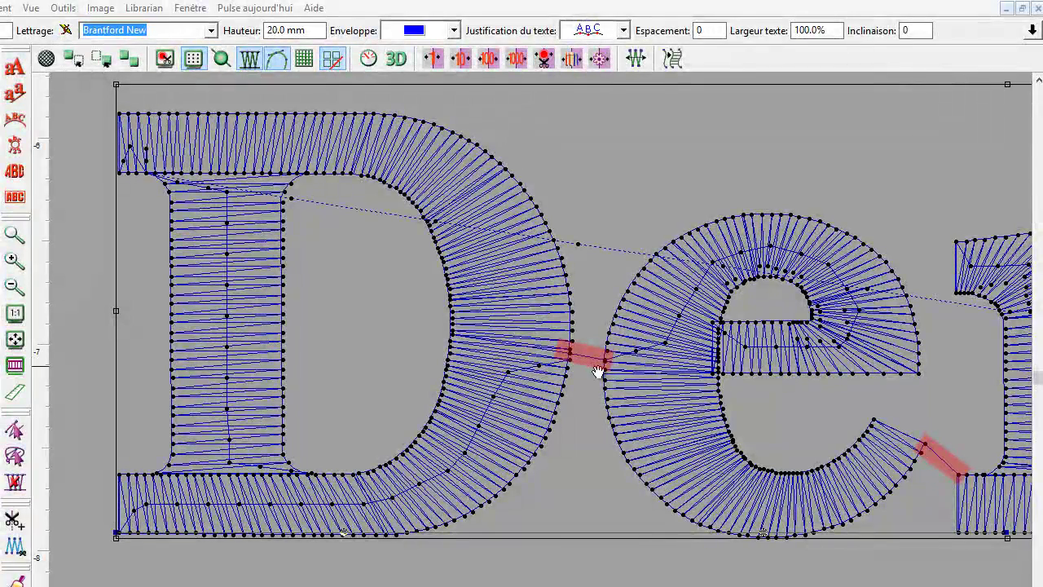
- Set the name text's thread-trim type to Toujours couper in its segment settings and apply it
{"action": "left_click", "coordinate": [1031, 30]}
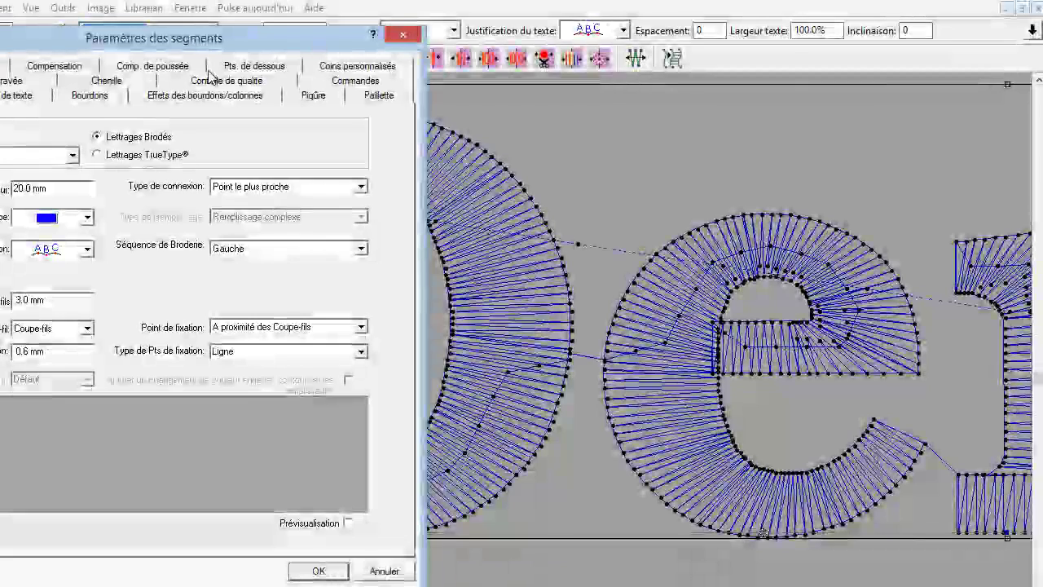
{"action": "left_click_drag", "start_coordinate": [197, 42], "coordinate": [840, 54]}
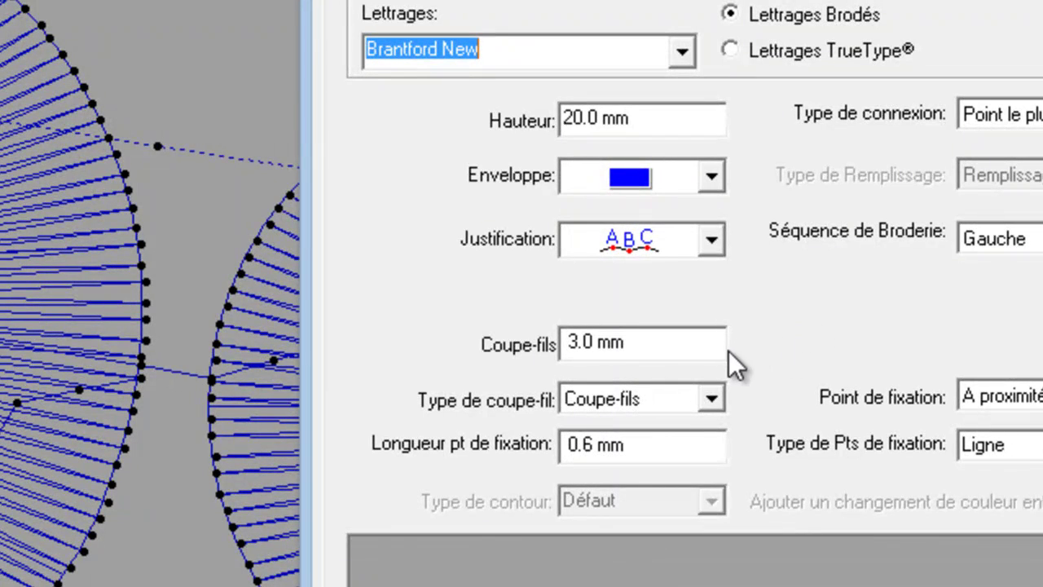
{"action": "left_click", "coordinate": [714, 397]}
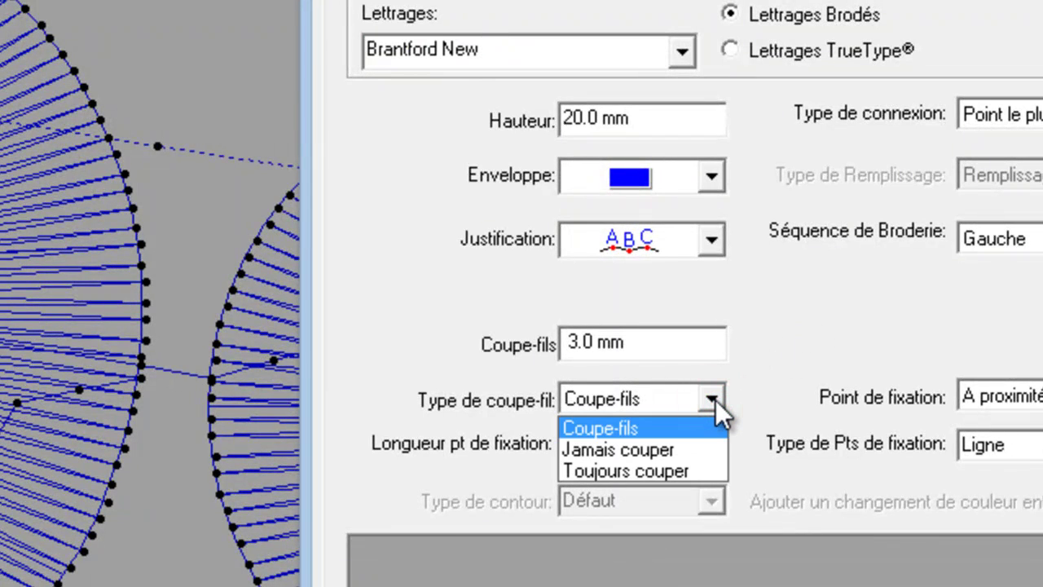
{"action": "left_click", "coordinate": [681, 467]}
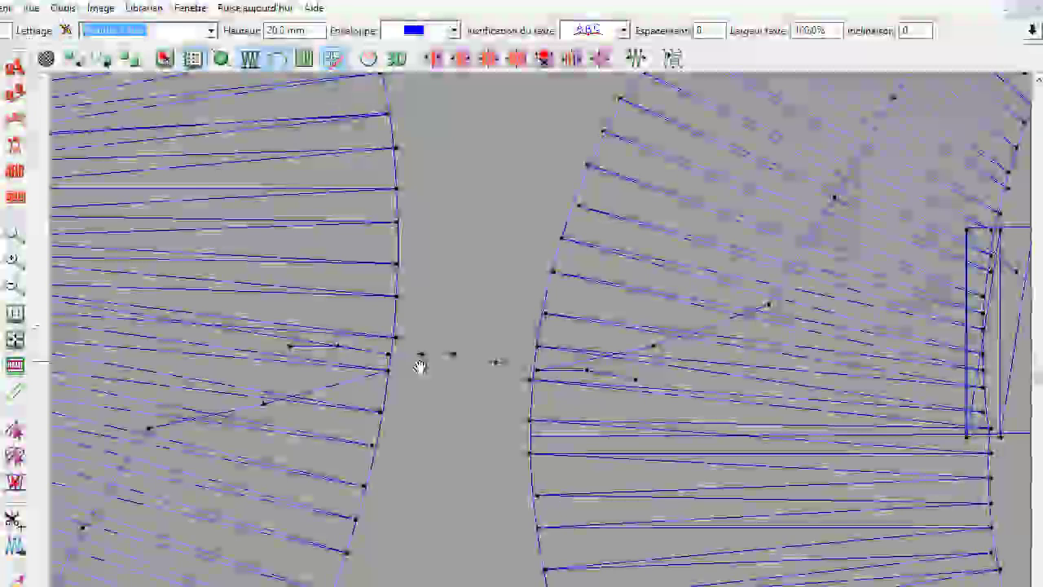
{"action": "scroll", "coordinate": [418, 367], "scroll_direction": "down", "scroll_amount": 5}
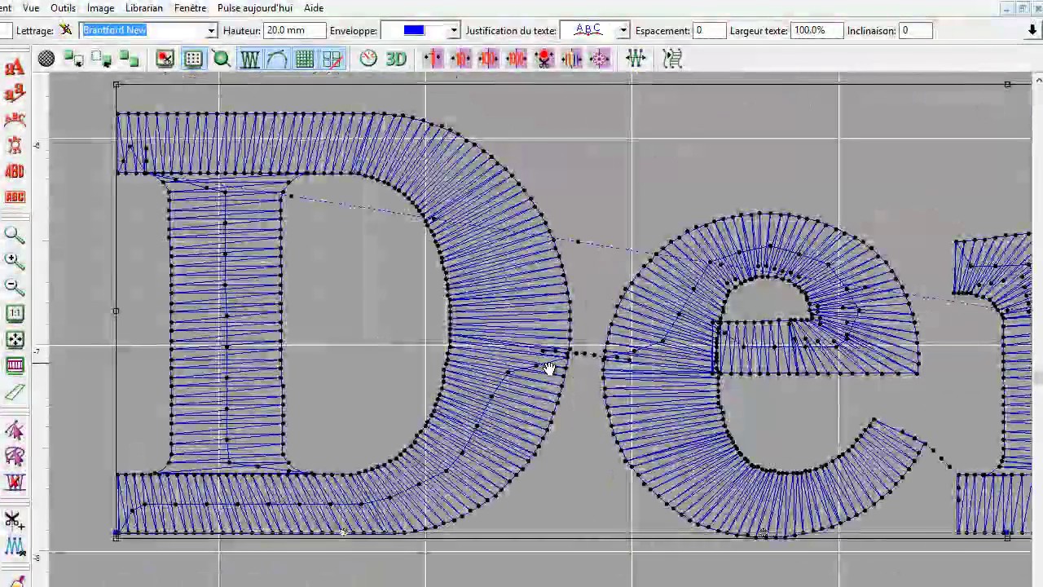
- Reopen the name text's segment settings and check the available thread-trim types
{"action": "left_click", "coordinate": [1031, 33]}
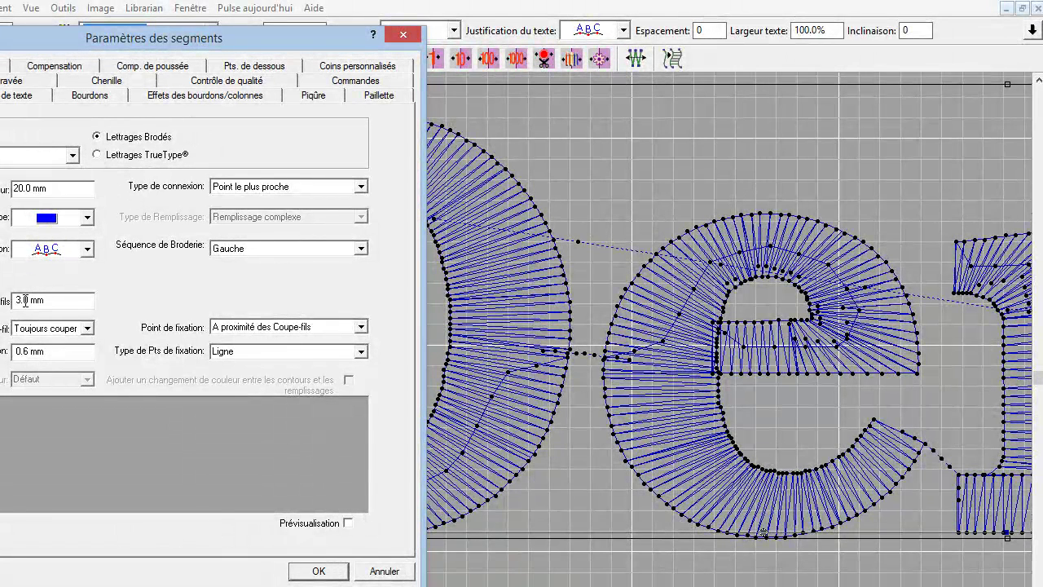
{"action": "left_click", "coordinate": [88, 327]}
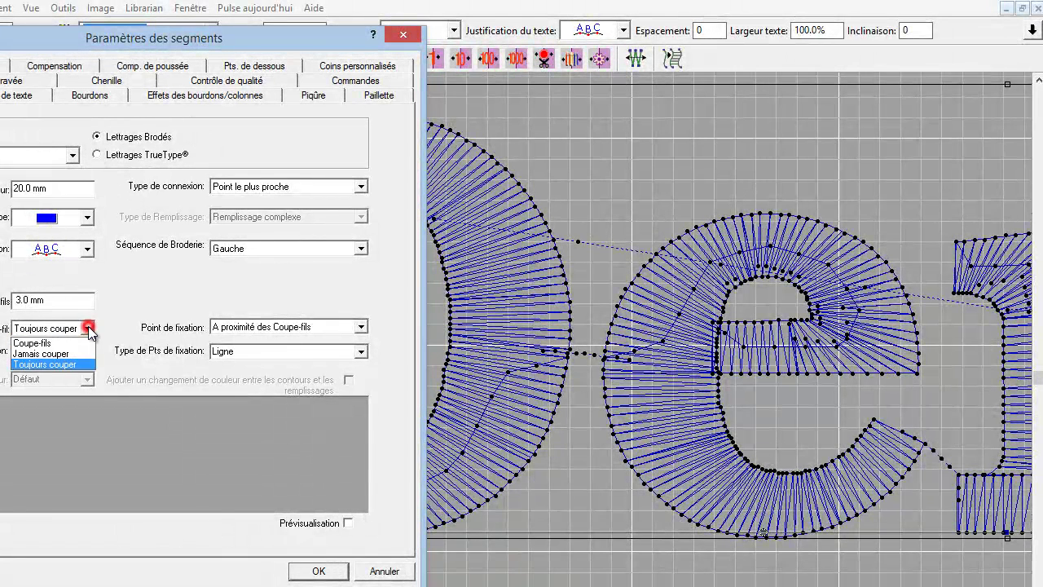
{"action": "left_click", "coordinate": [88, 327]}
{"action": "left_click", "coordinate": [300, 569]}
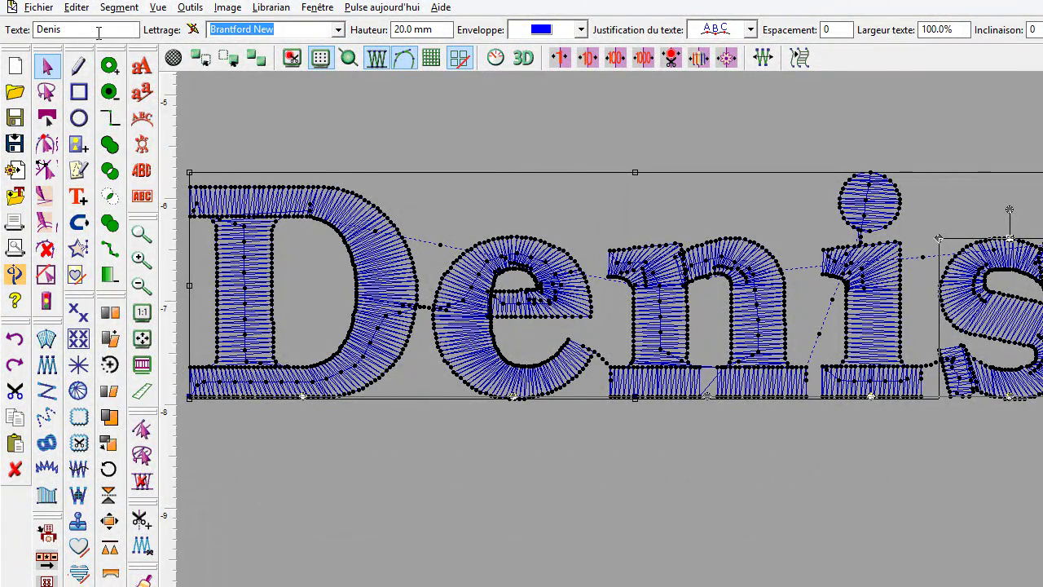
- Insert a tilde (~) after the first and second letters of the name text to add colour changes, and apply it
{"action": "type", "text": "~"}
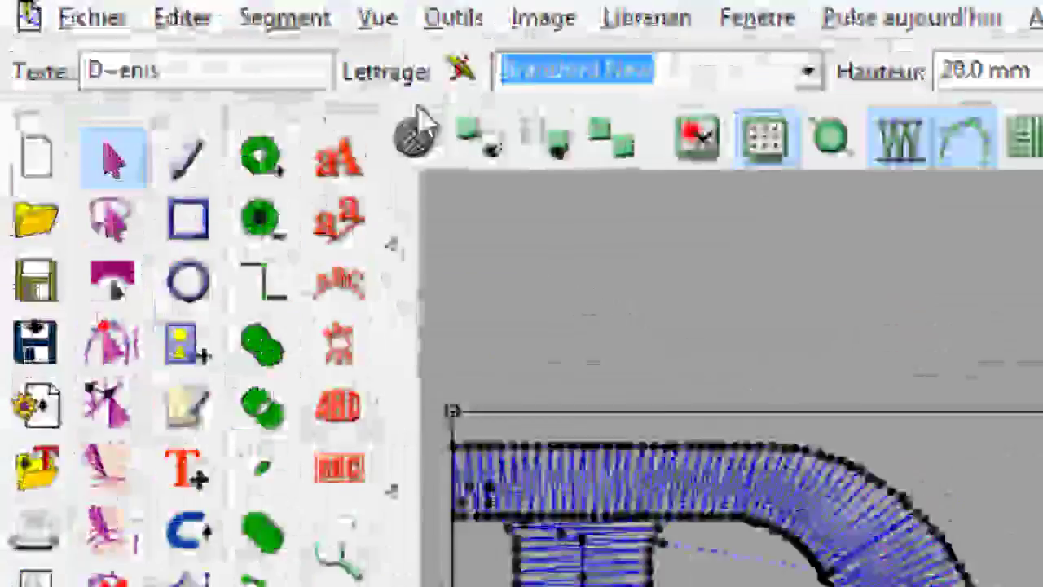
{"action": "type", "text": "~"}
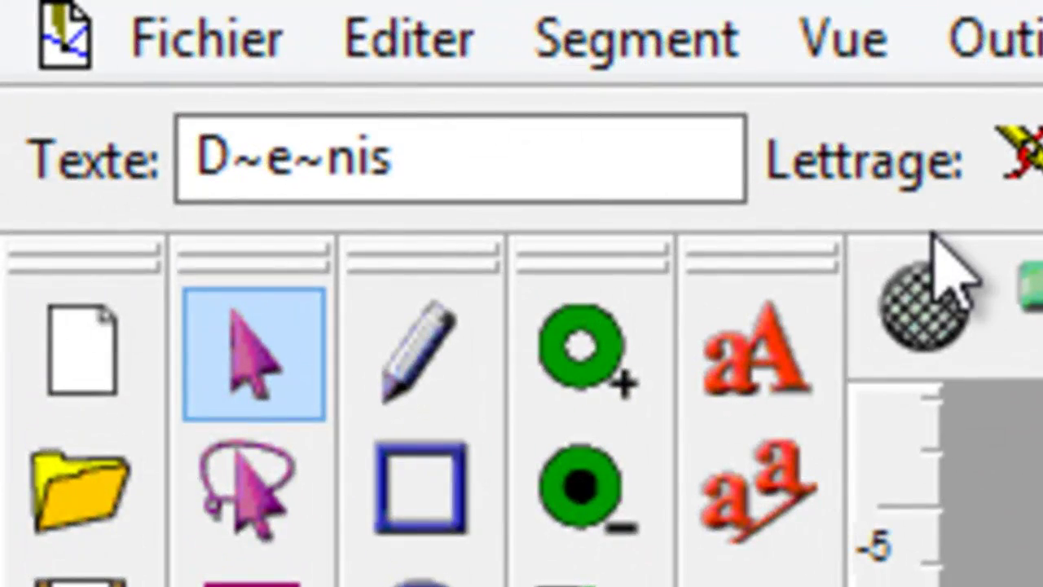
{"action": "key", "text": "Tab"}
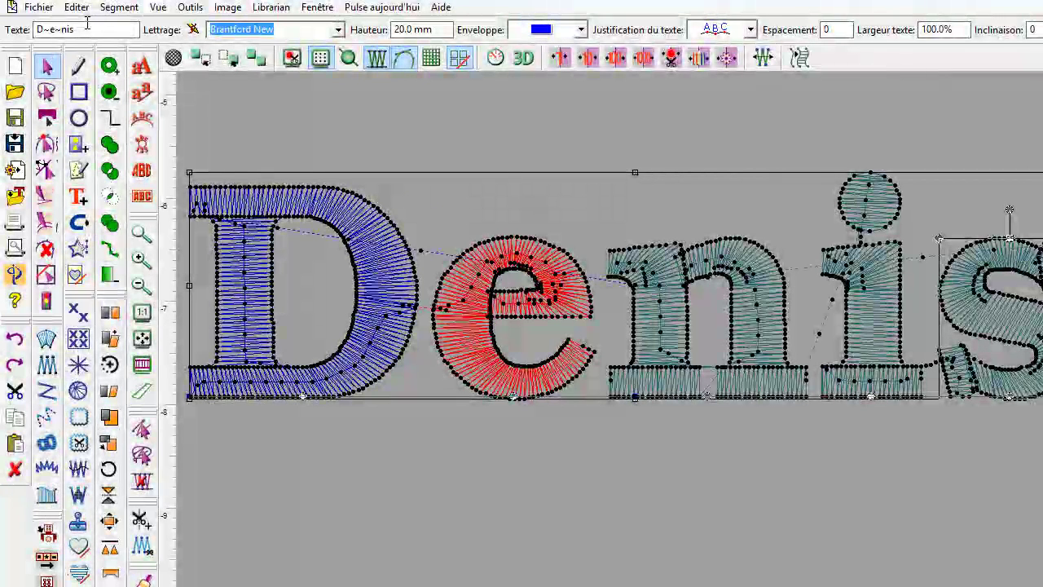
{"action": "type", "text": "~"}
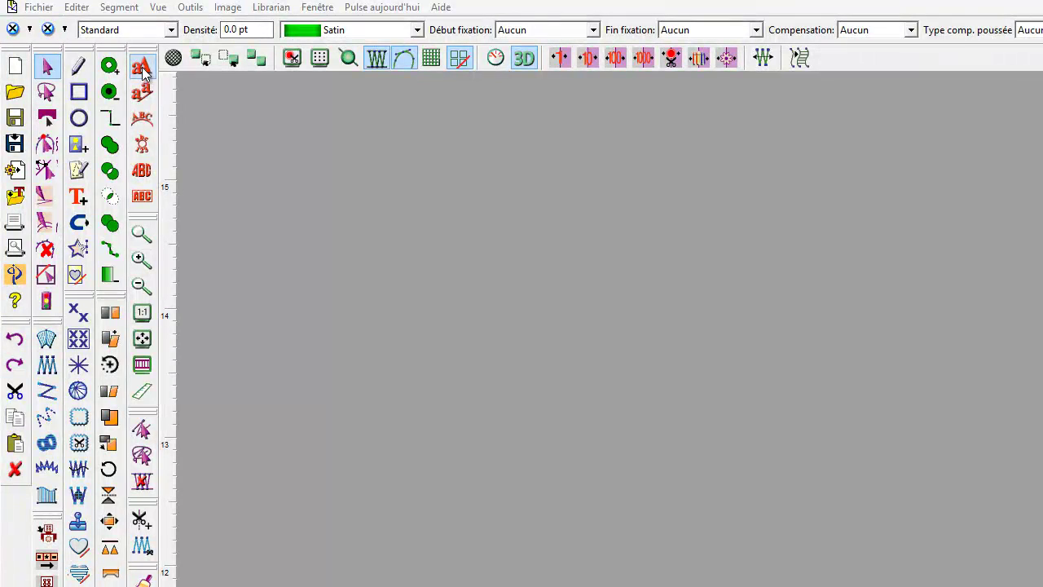
- Place a new embroidery text in the empty design, entering a first name that contains an ï
{"action": "left_click", "coordinate": [141, 69]}
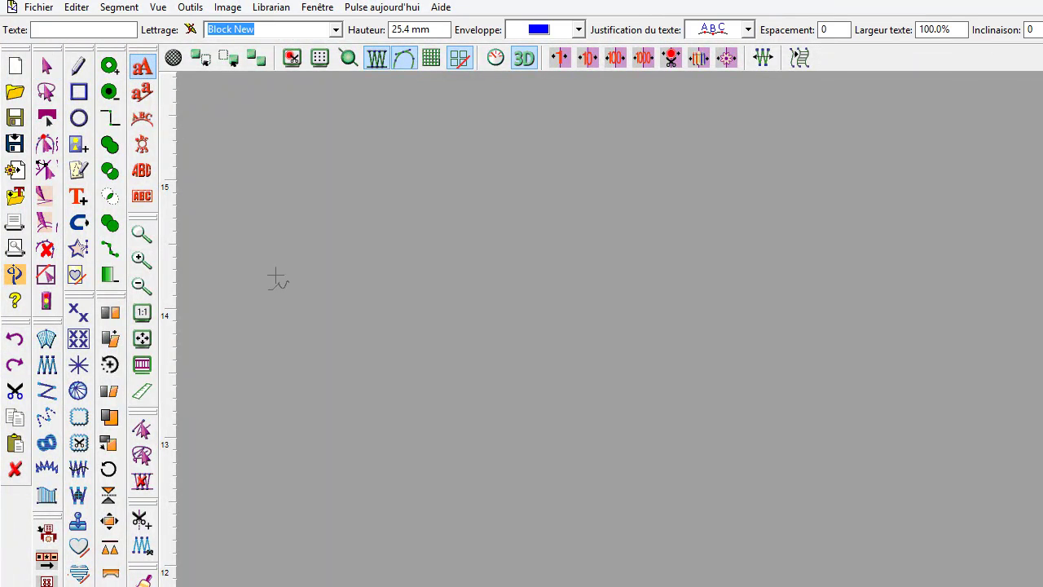
{"action": "left_click", "coordinate": [287, 283]}
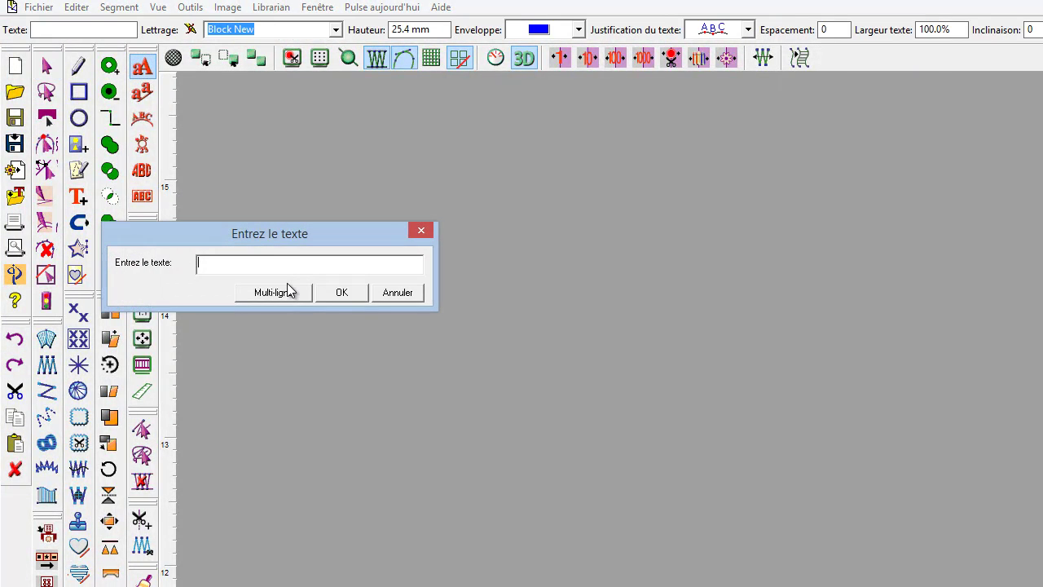
{"action": "type", "text": "Anaïs"}
{"action": "left_click", "coordinate": [344, 292]}
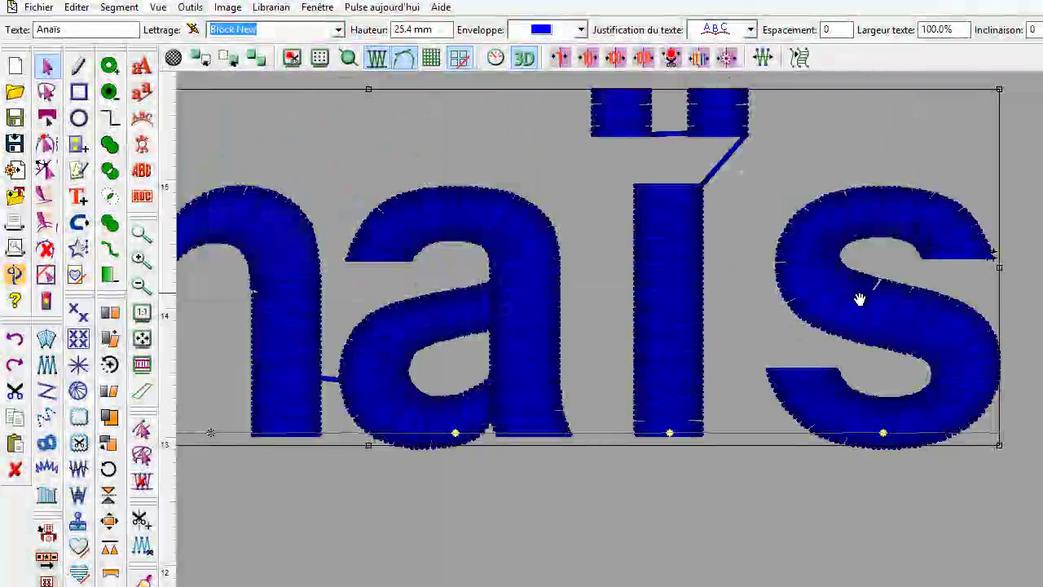
- Scale the new name text down to about 60 mm wide and move it so the whole word is in view
{"action": "left_click_drag", "start_coordinate": [999, 92], "coordinate": [732, 165]}
{"action": "left_click_drag", "start_coordinate": [437, 325], "coordinate": [682, 226]}
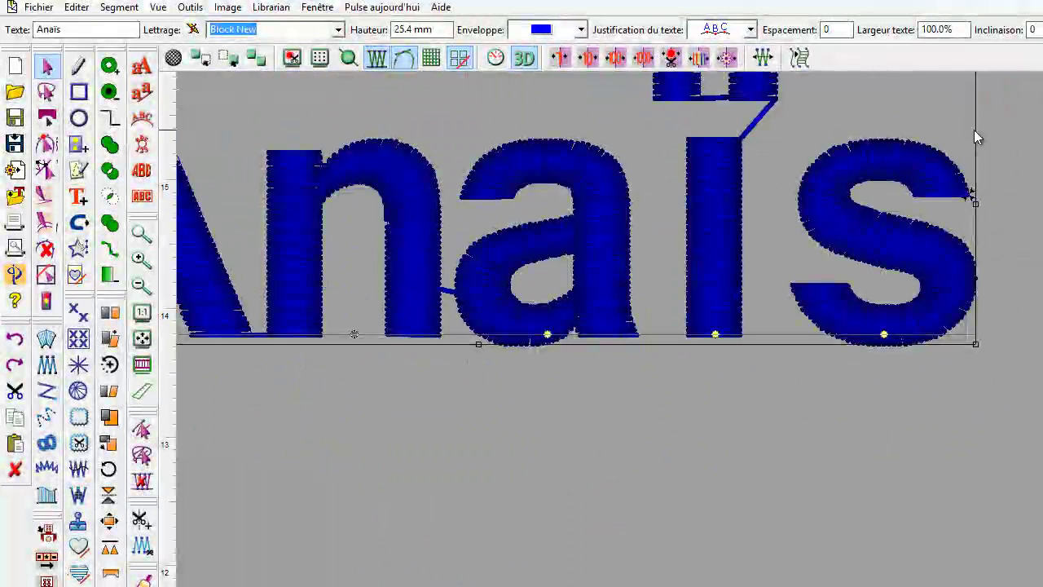
{"action": "left_click_drag", "start_coordinate": [975, 343], "coordinate": [753, 282]}
{"action": "left_click_drag", "start_coordinate": [407, 160], "coordinate": [622, 200]}
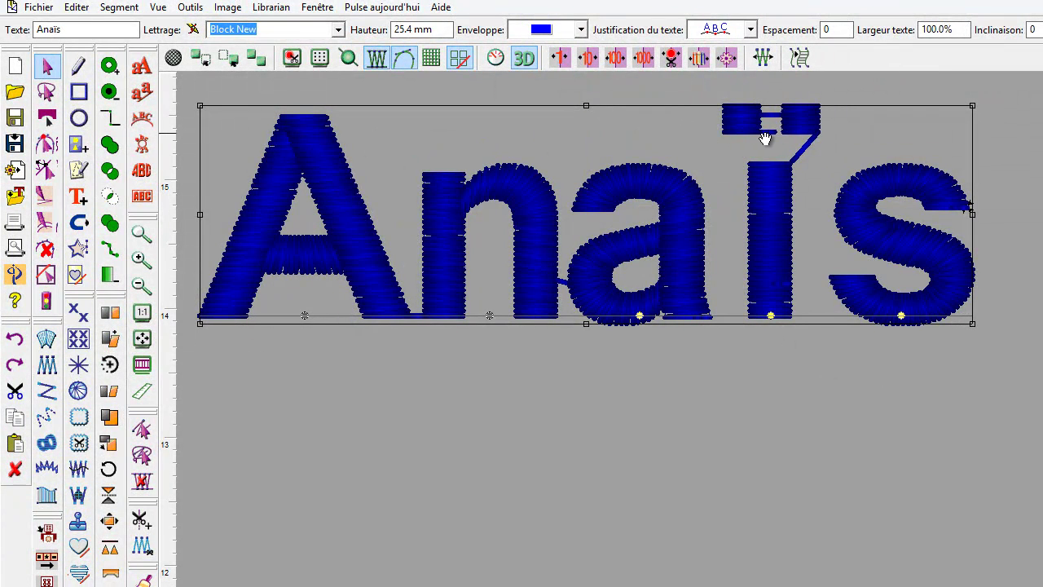
- Change the name text's lettering to Allegra Script and dismiss the resulting dialog
{"action": "left_click", "coordinate": [338, 30]}
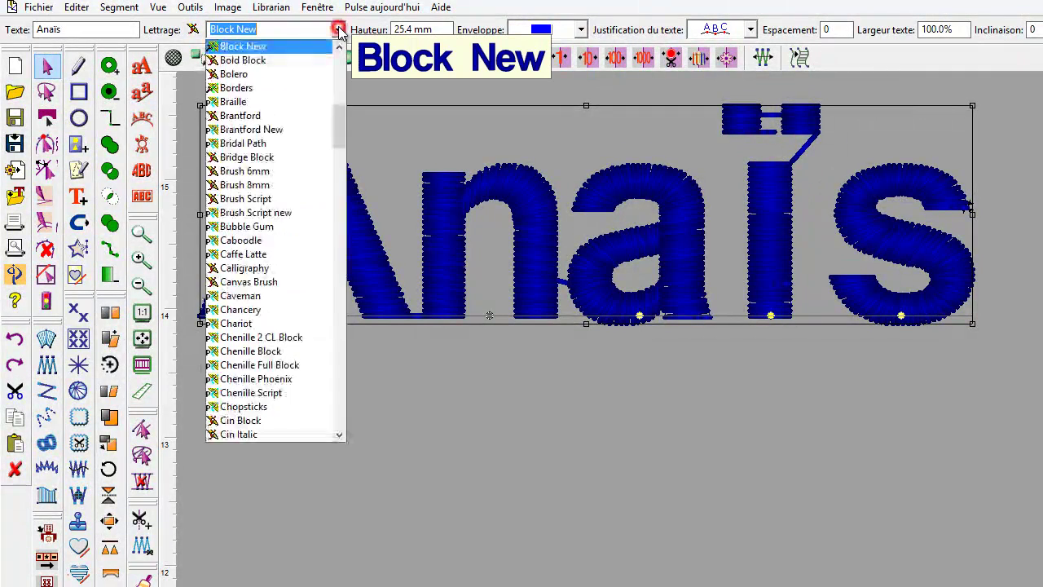
{"action": "left_click_drag", "start_coordinate": [340, 122], "coordinate": [341, 74]}
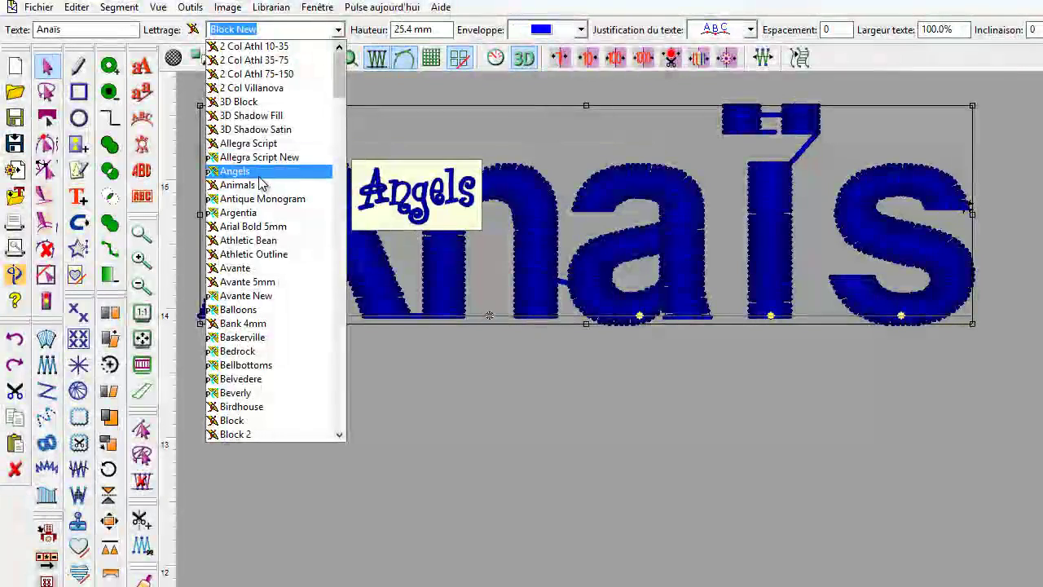
{"action": "left_click", "coordinate": [267, 145]}
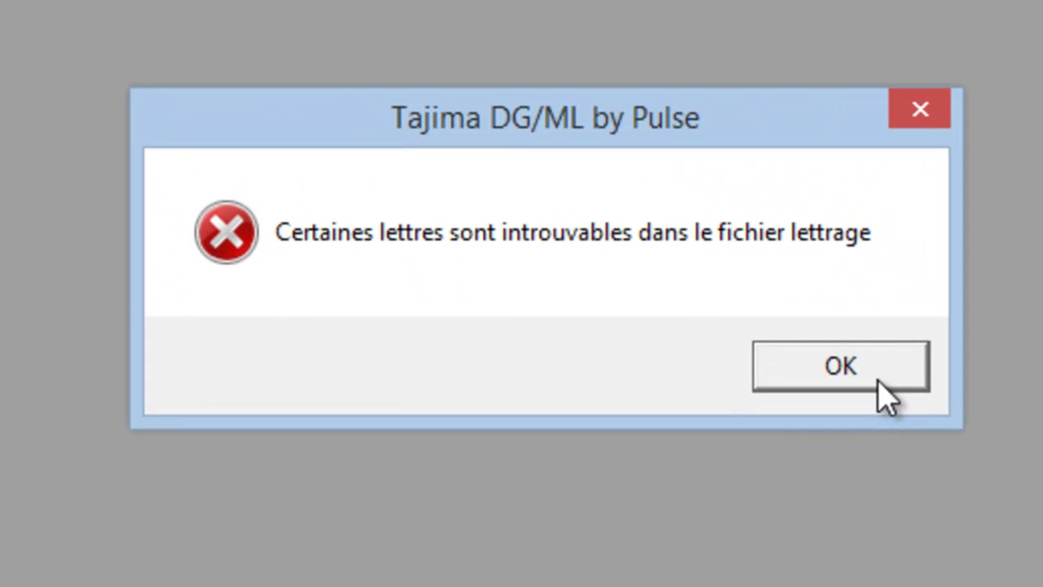
{"action": "left_click", "coordinate": [876, 377]}
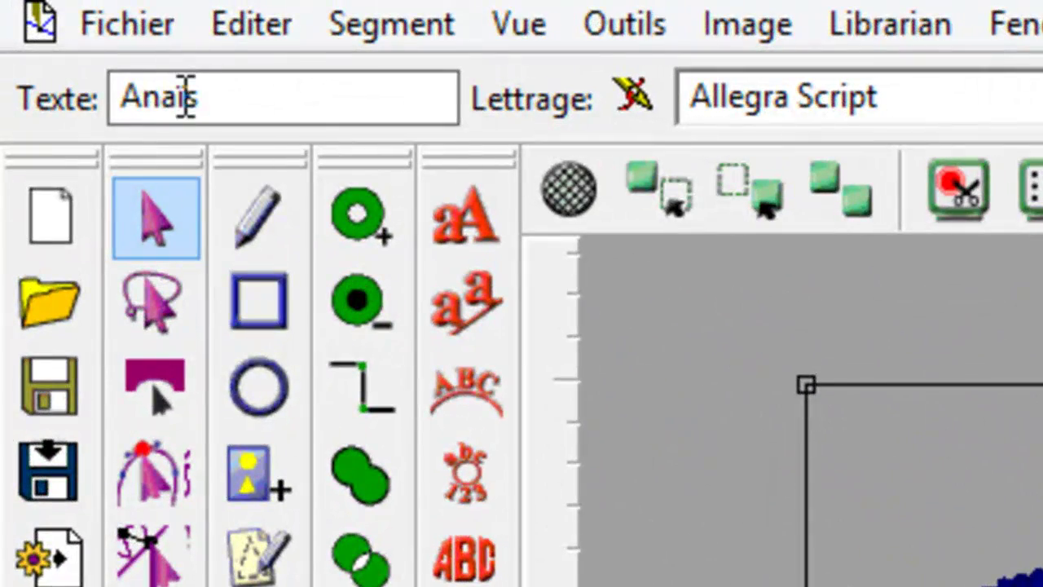
- Replace the ï in the name text with a plain i and apply it
{"action": "left_click", "coordinate": [187, 96]}
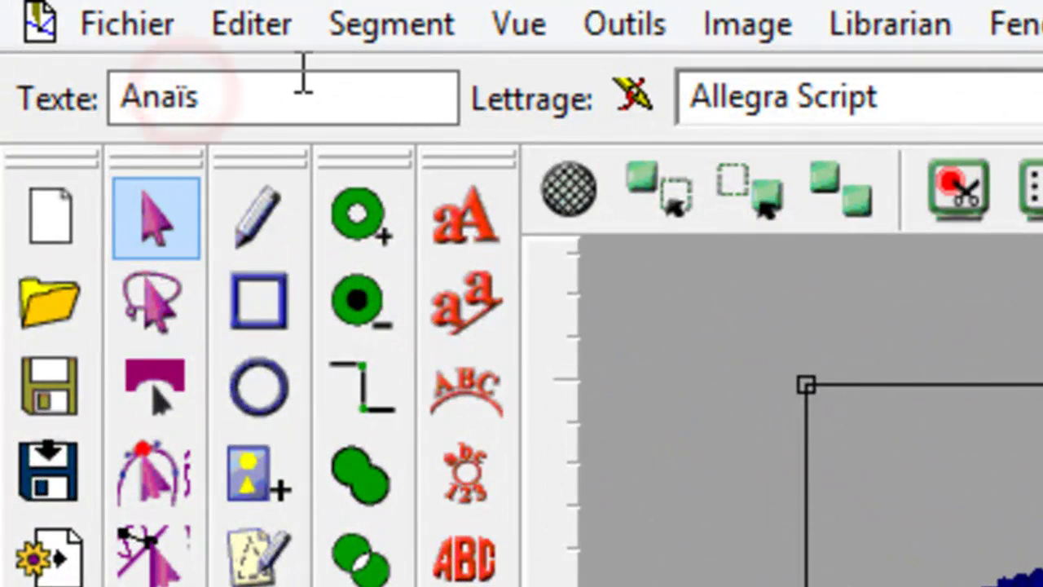
{"action": "key", "text": "BackSpace"}
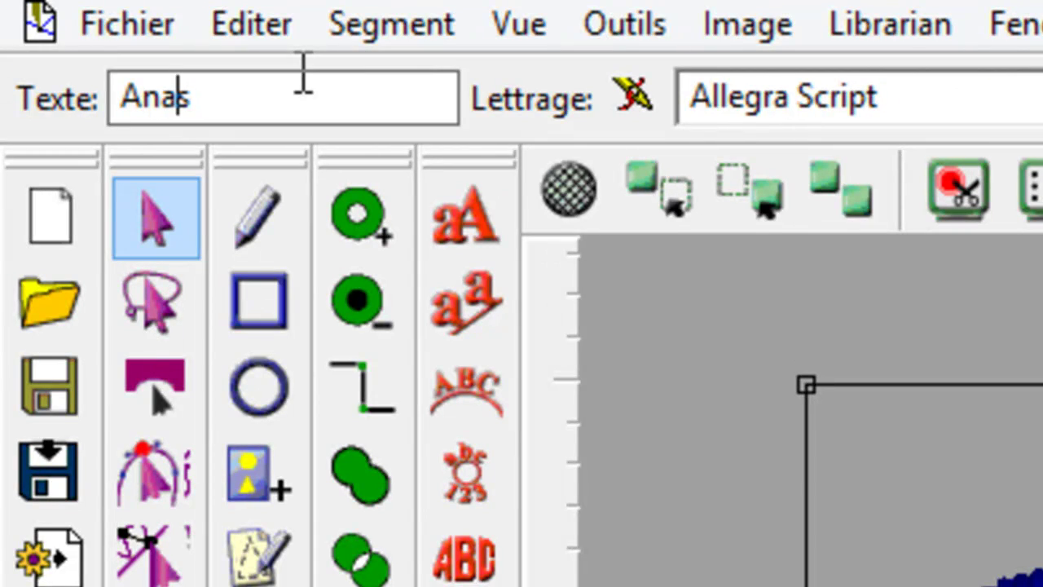
{"action": "type", "text": "i"}
{"action": "key", "text": "Tab"}
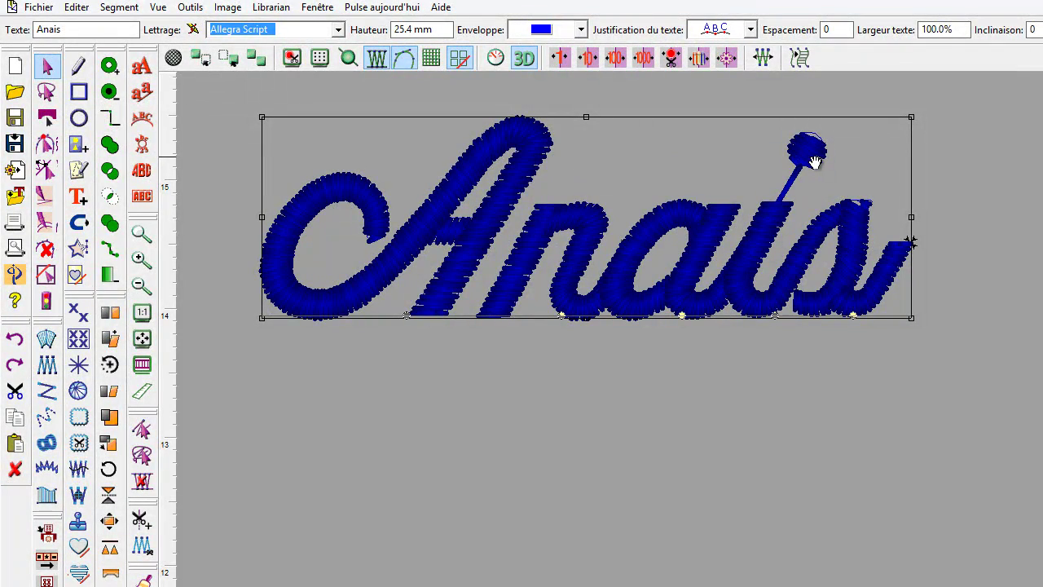
- Convert the name text into individual stitch segments
{"action": "right_click", "coordinate": [555, 155]}
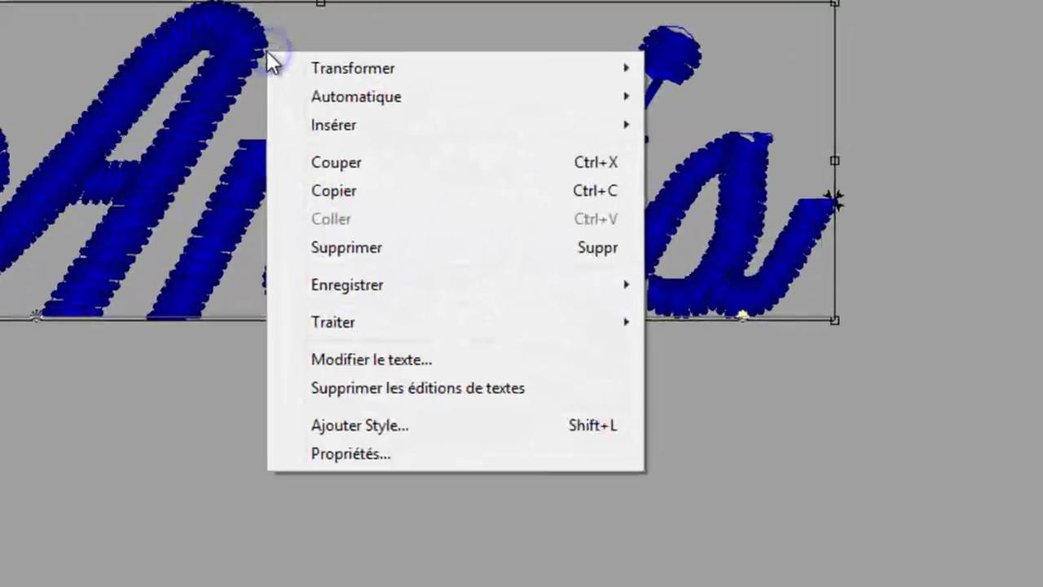
{"action": "mouse_move", "coordinate": [334, 320]}
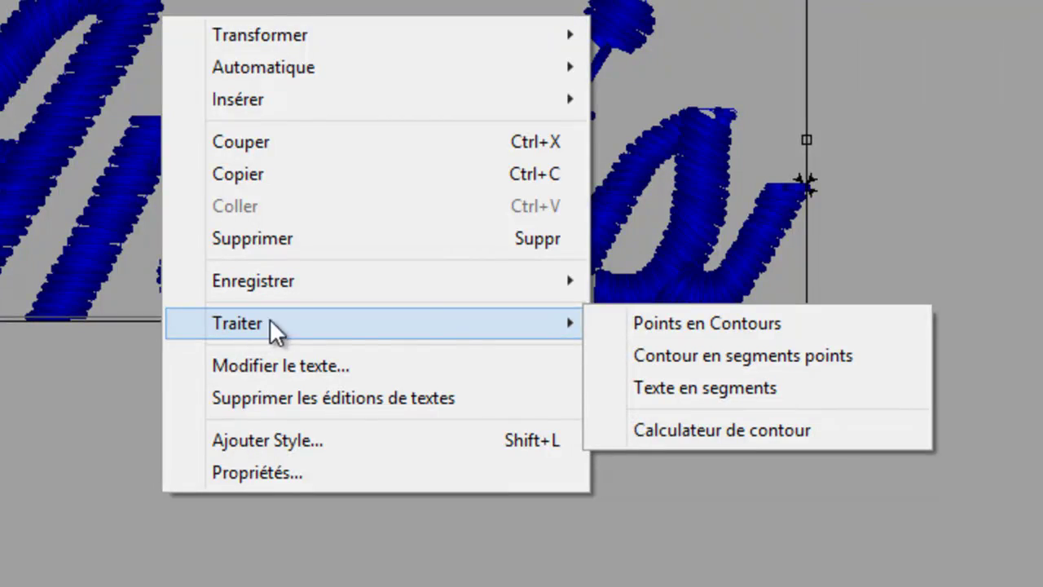
{"action": "left_click", "coordinate": [674, 391]}
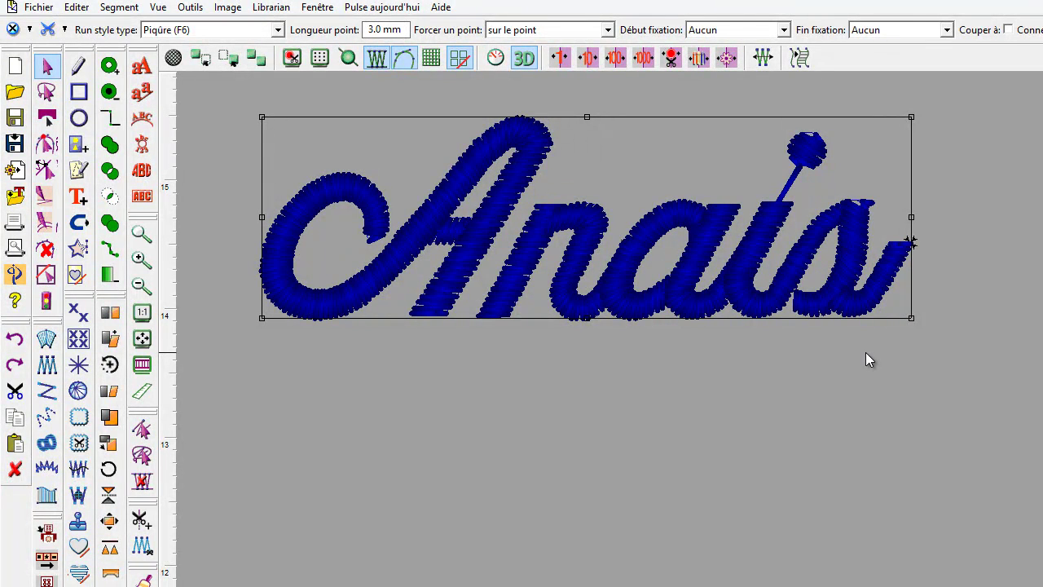
- Select the dot of the i, move it to the left and place a copy beside it to form a diaeresis
{"action": "left_click", "coordinate": [953, 166]}
{"action": "left_click_drag", "start_coordinate": [743, 106], "coordinate": [846, 184]}
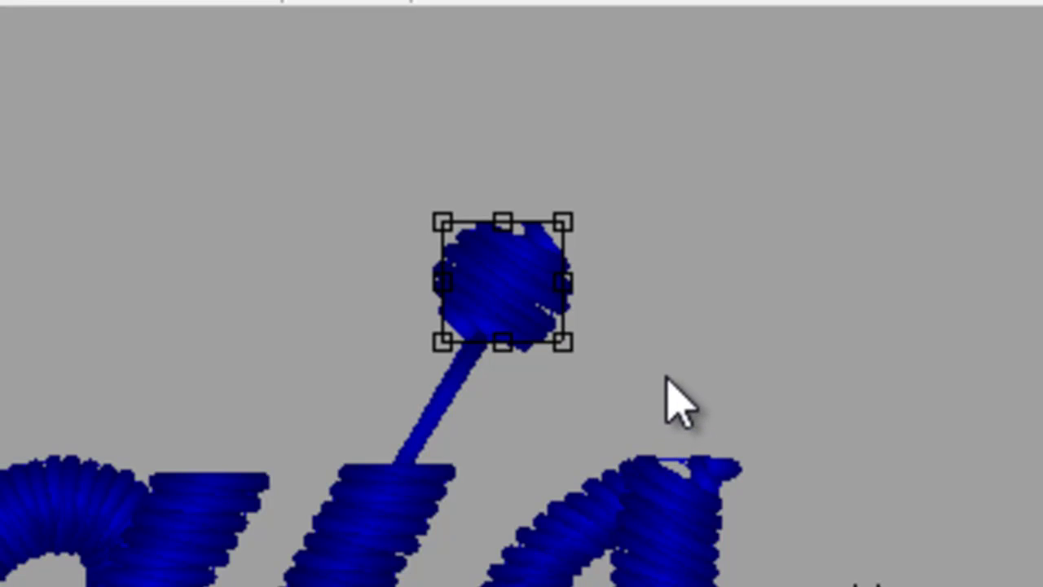
{"action": "left_click", "coordinate": [503, 281]}
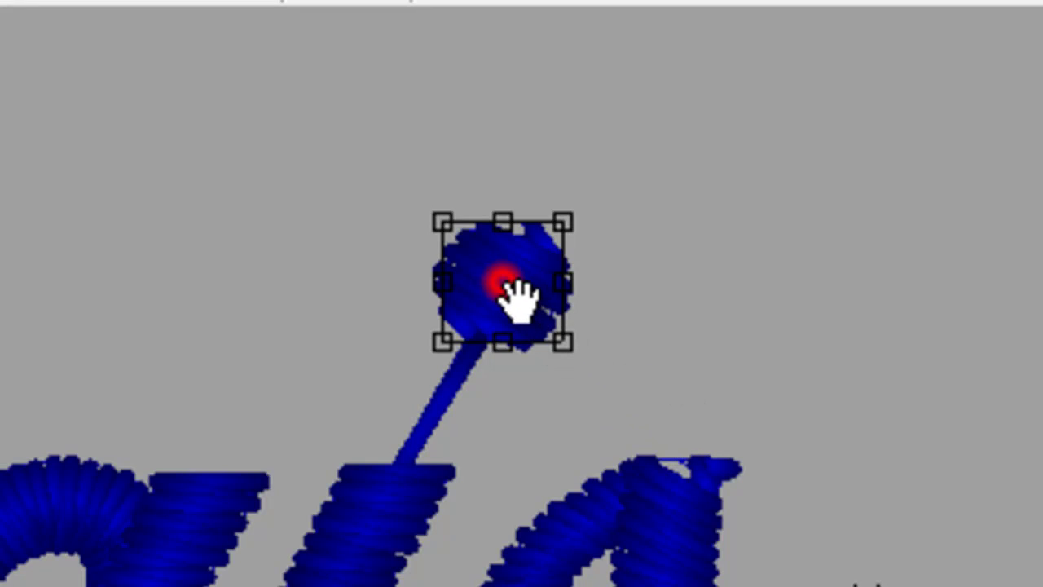
{"action": "left_click_drag", "start_coordinate": [502, 281], "coordinate": [342, 281]}
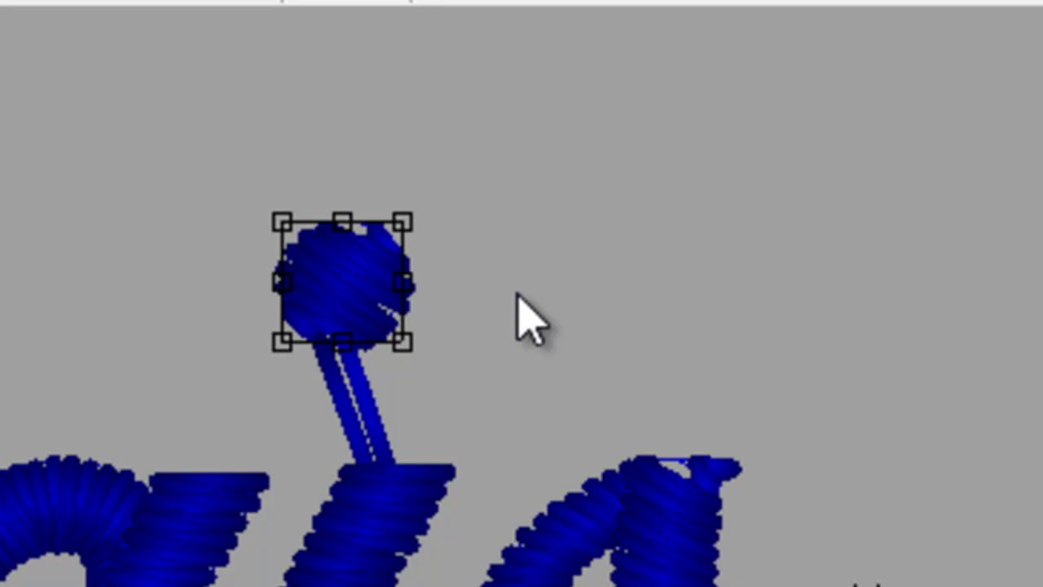
{"action": "left_click", "coordinate": [518, 296]}
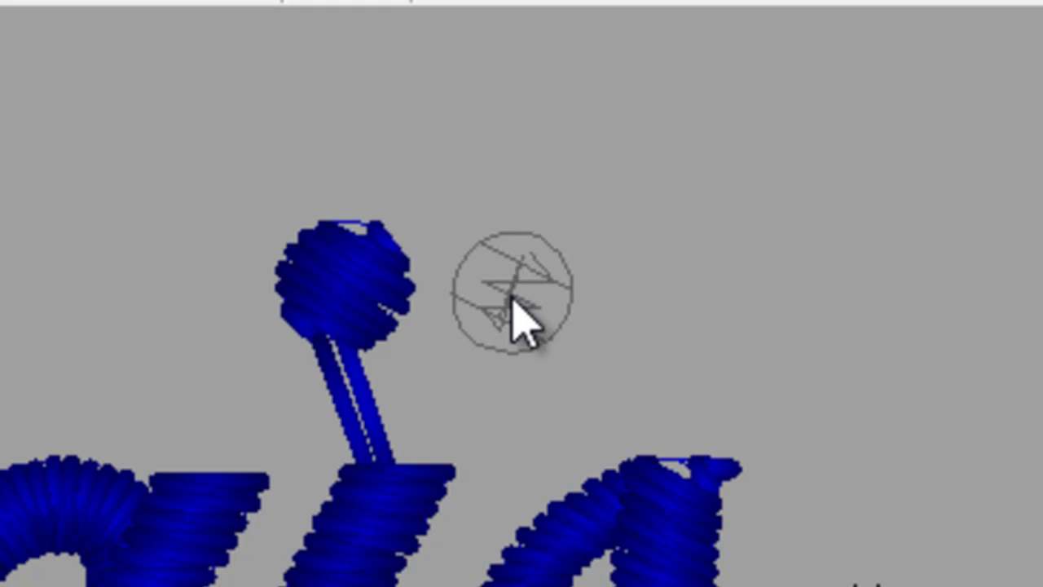
{"action": "left_click", "coordinate": [509, 294]}
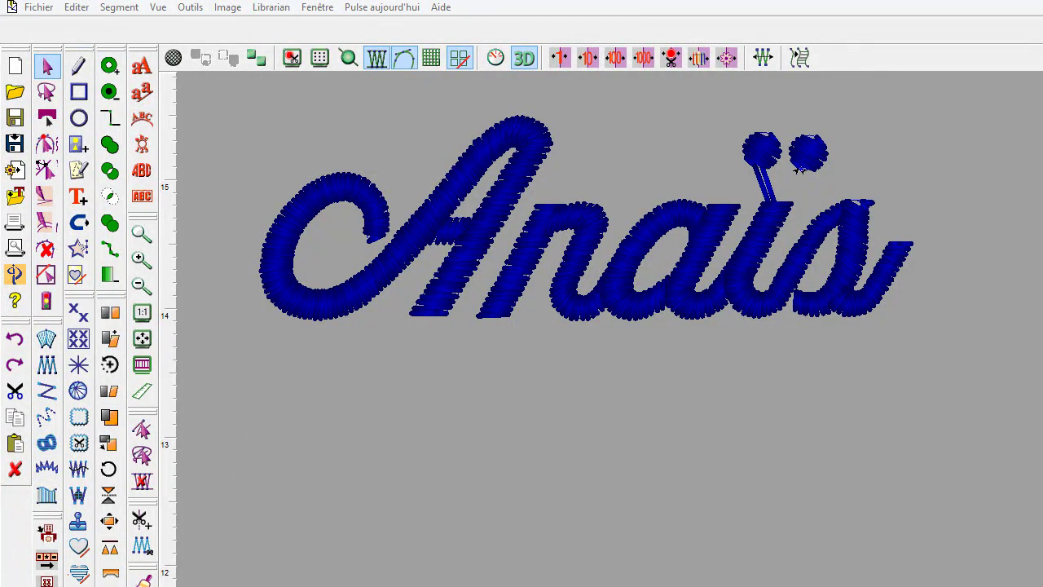
- Create an embroidery text with a first name along an upward arc about 130 mm wide in the empty design
{"action": "scroll", "coordinate": [482, 317], "scroll_direction": "down", "scroll_amount": 2}
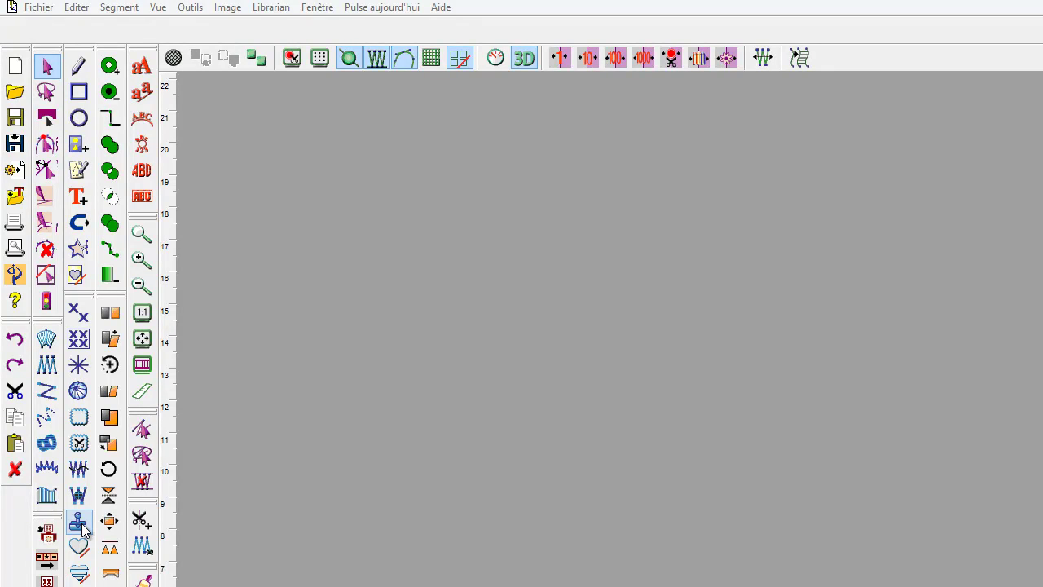
{"action": "left_click", "coordinate": [142, 69]}
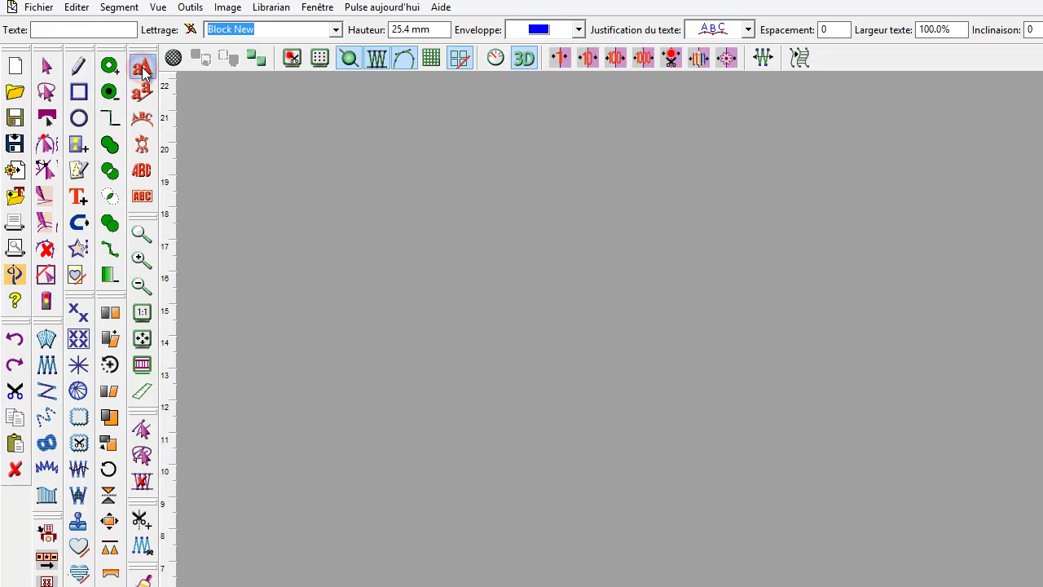
{"action": "left_click", "coordinate": [331, 363]}
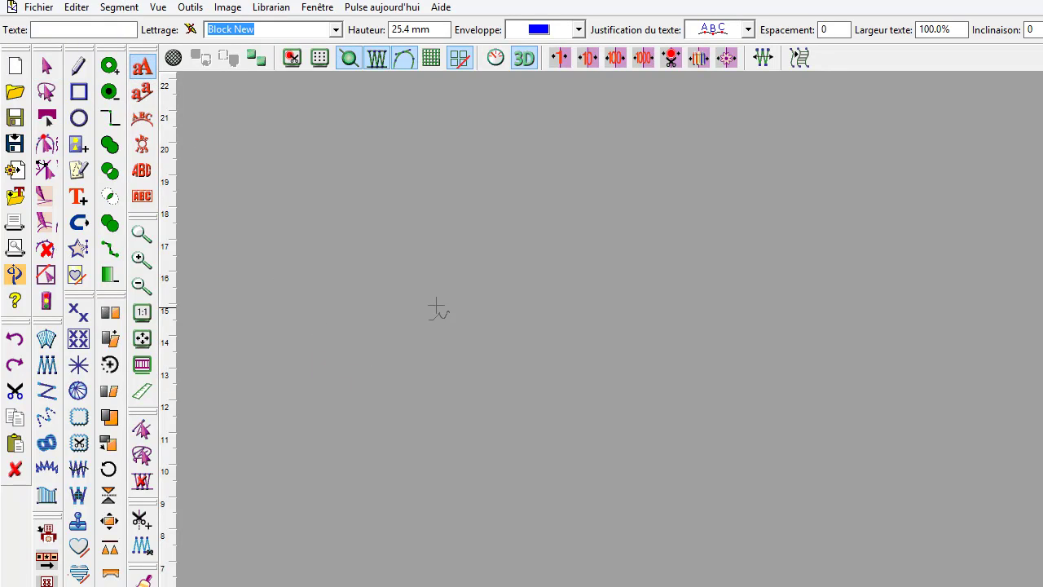
{"action": "left_click", "coordinate": [501, 256]}
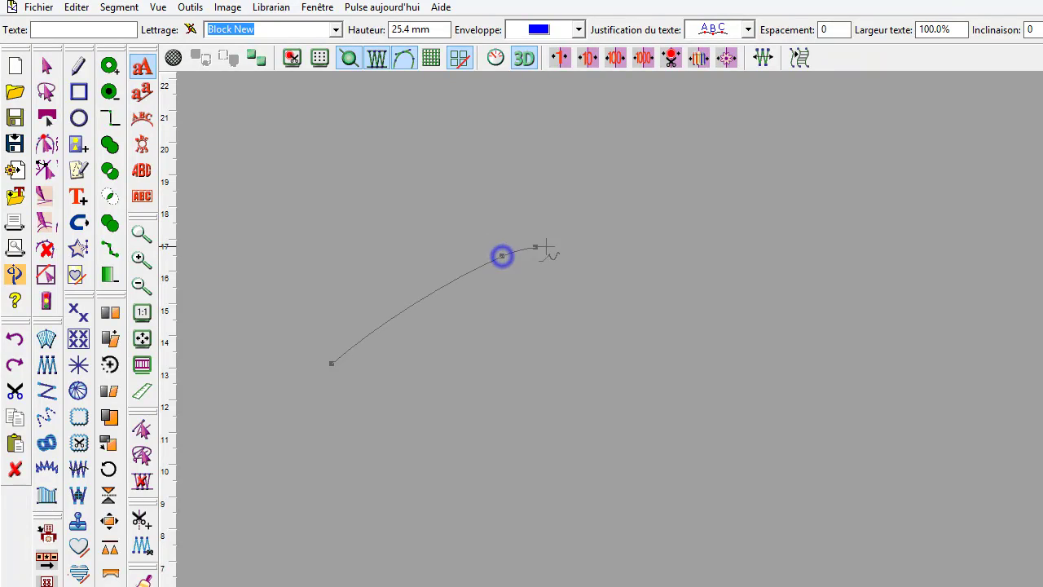
{"action": "right_click", "coordinate": [752, 258]}
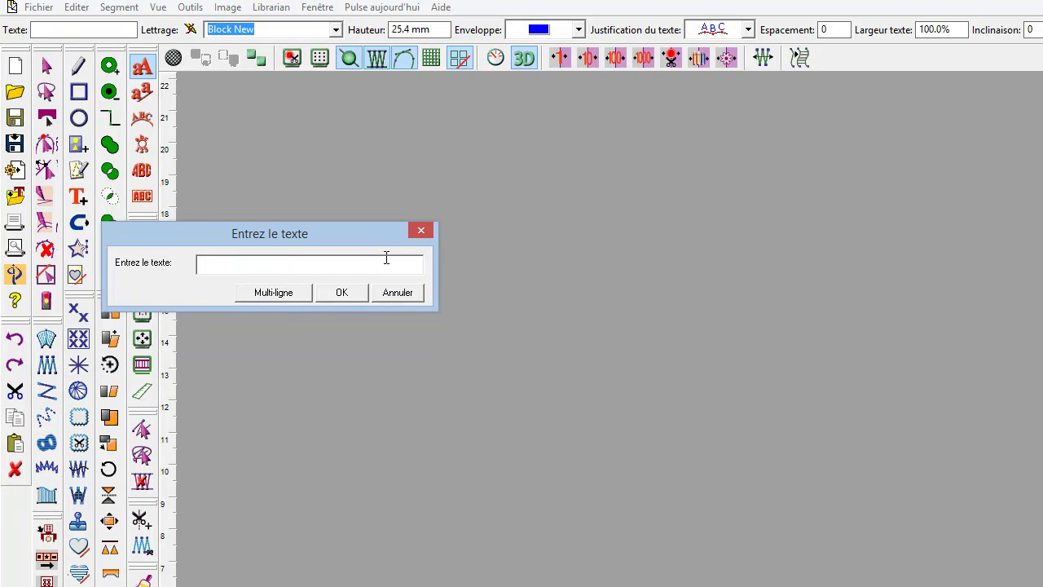
{"action": "left_click", "coordinate": [343, 291]}
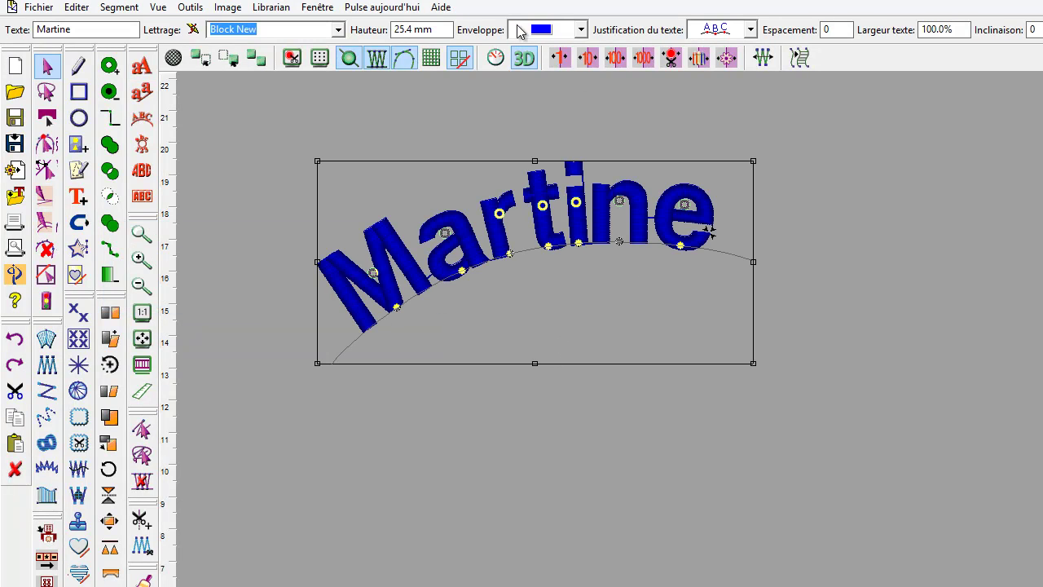
- Change the arched name's lettering to Allegra Script and move its first letter along the arc closer to the second
{"action": "left_click", "coordinate": [337, 30]}
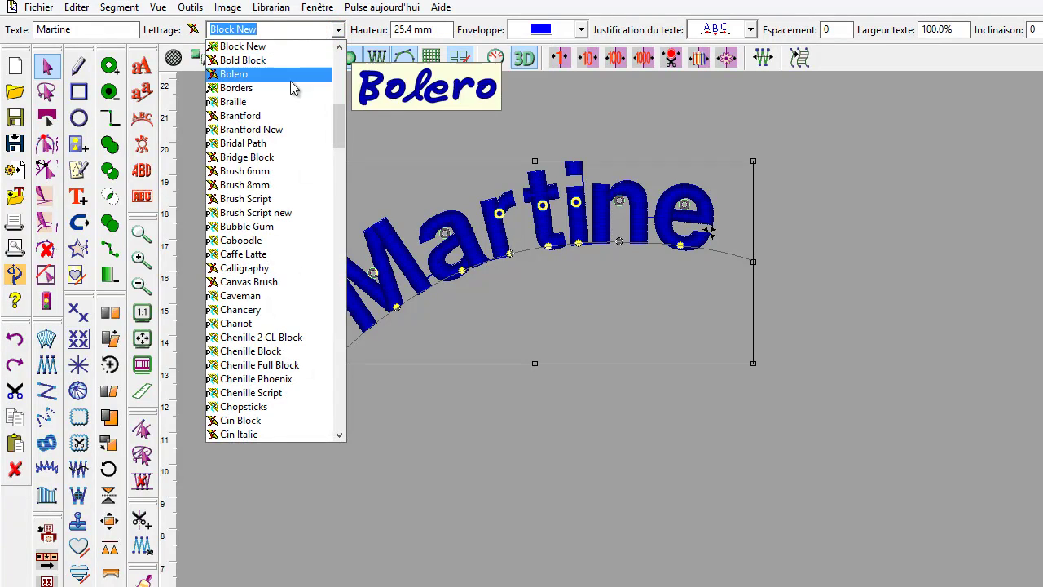
{"action": "left_click_drag", "start_coordinate": [340, 122], "coordinate": [301, 72]}
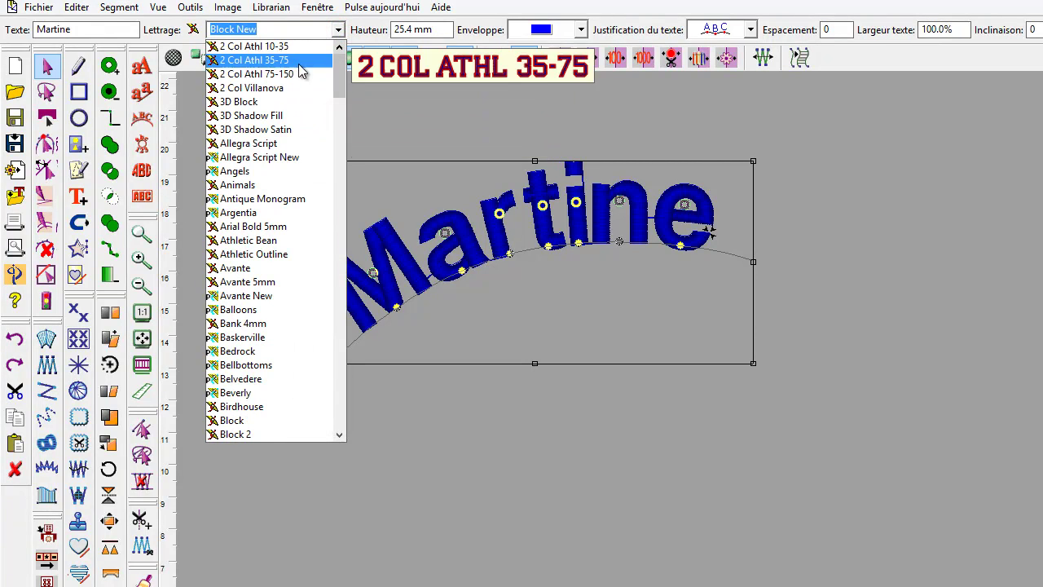
{"action": "left_click", "coordinate": [265, 144]}
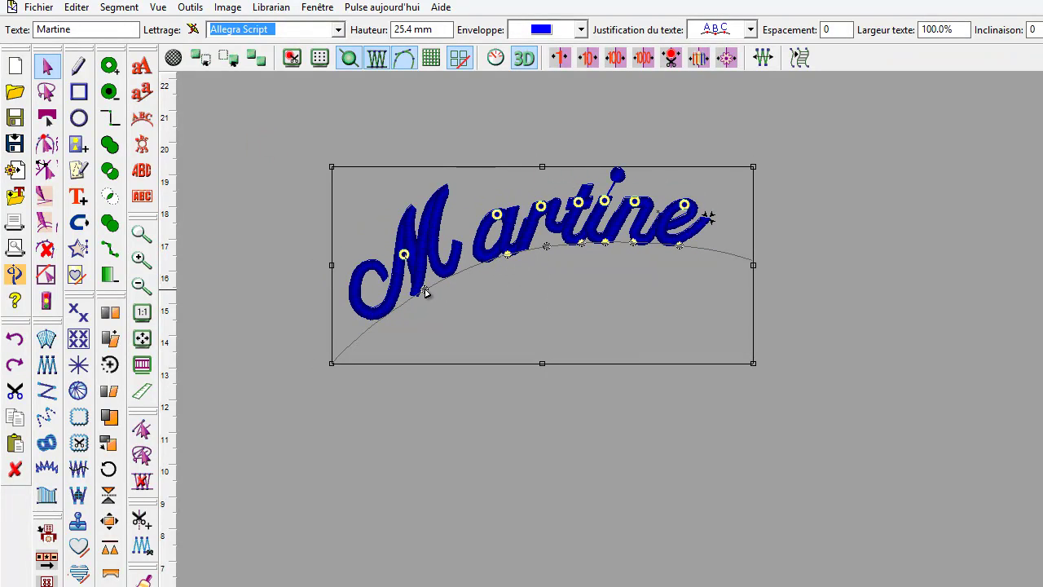
{"action": "left_click_drag", "start_coordinate": [425, 291], "coordinate": [453, 292]}
{"action": "left_click", "coordinate": [561, 467]}
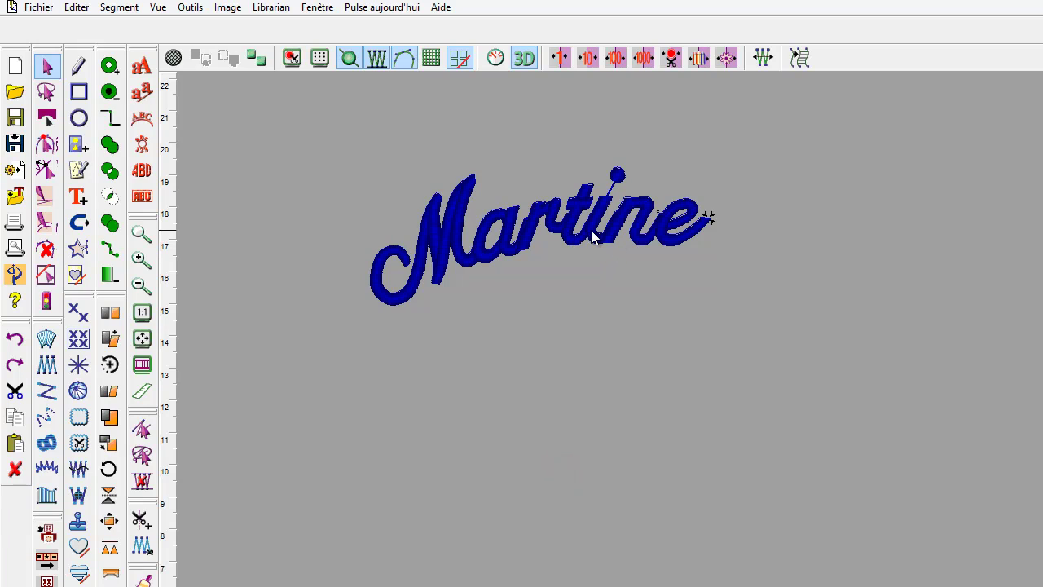
- Draw a closed curved outline below the name that follows its arc and tapers from a wide left end to a narrow right end
{"action": "left_click", "coordinate": [85, 65]}
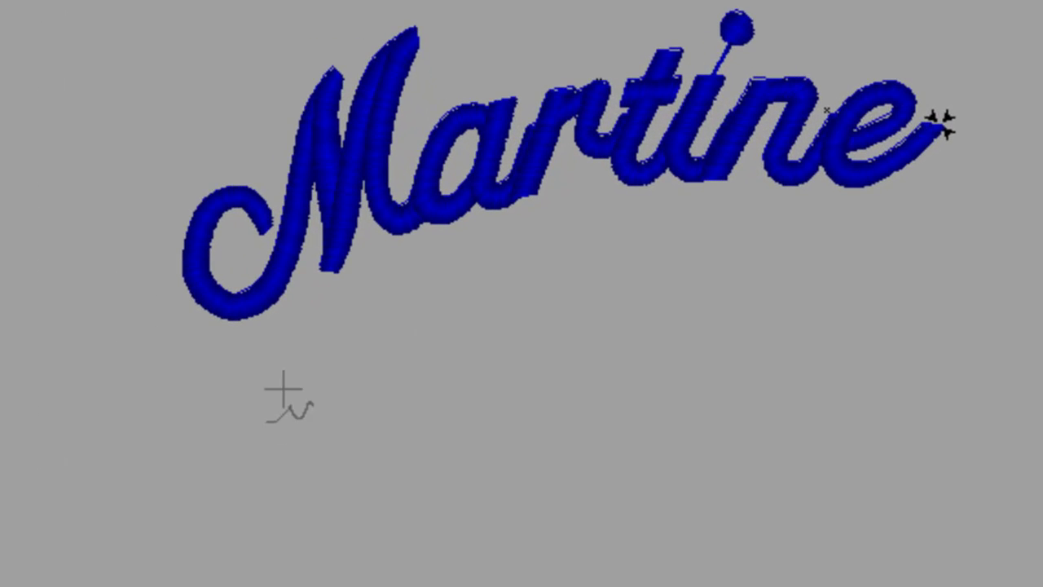
{"action": "left_click", "coordinate": [273, 342]}
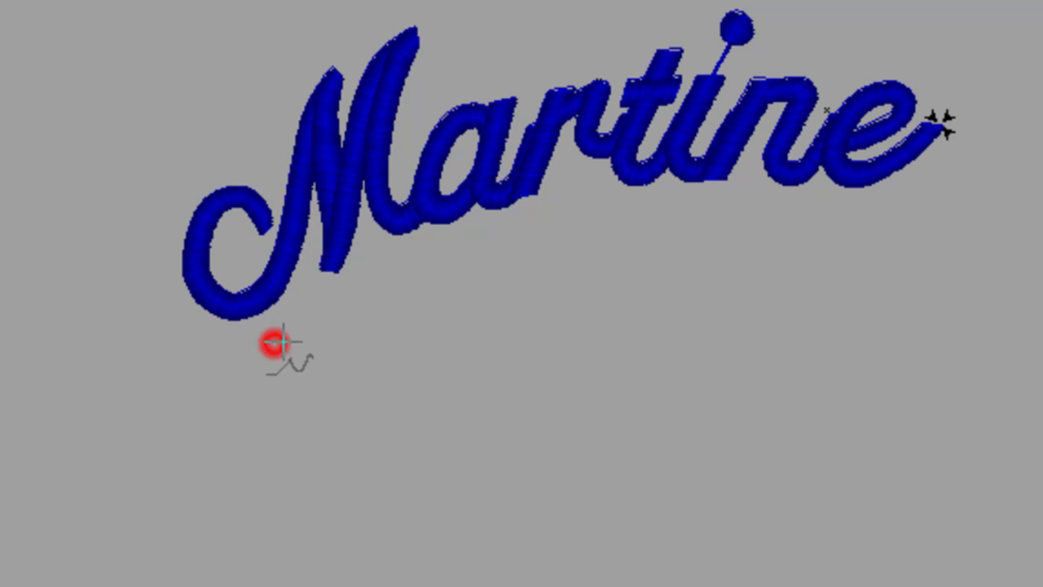
{"action": "right_click", "coordinate": [531, 237]}
{"action": "left_click", "coordinate": [891, 238]}
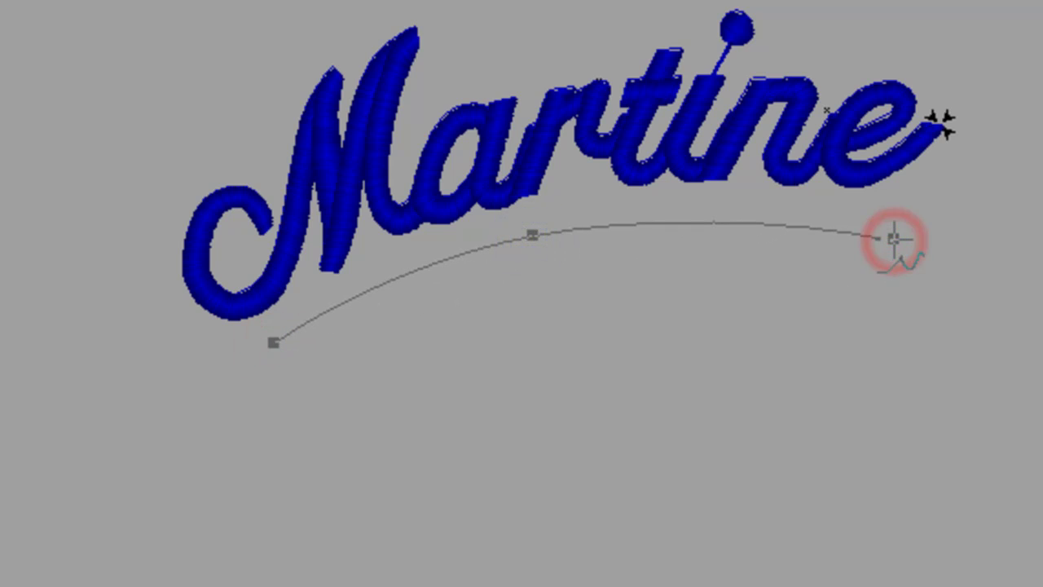
{"action": "left_click", "coordinate": [884, 269]}
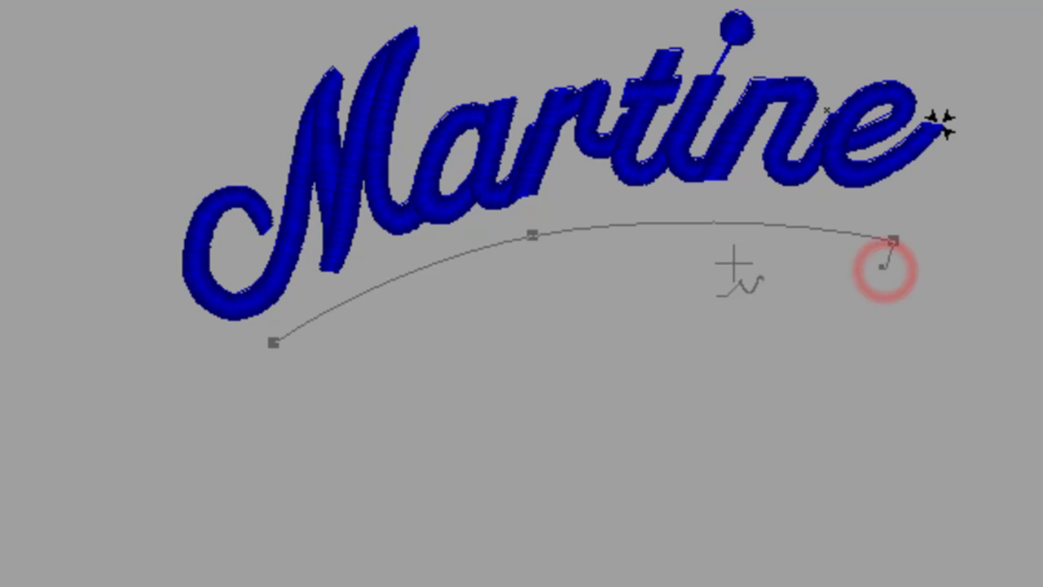
{"action": "right_click", "coordinate": [545, 253]}
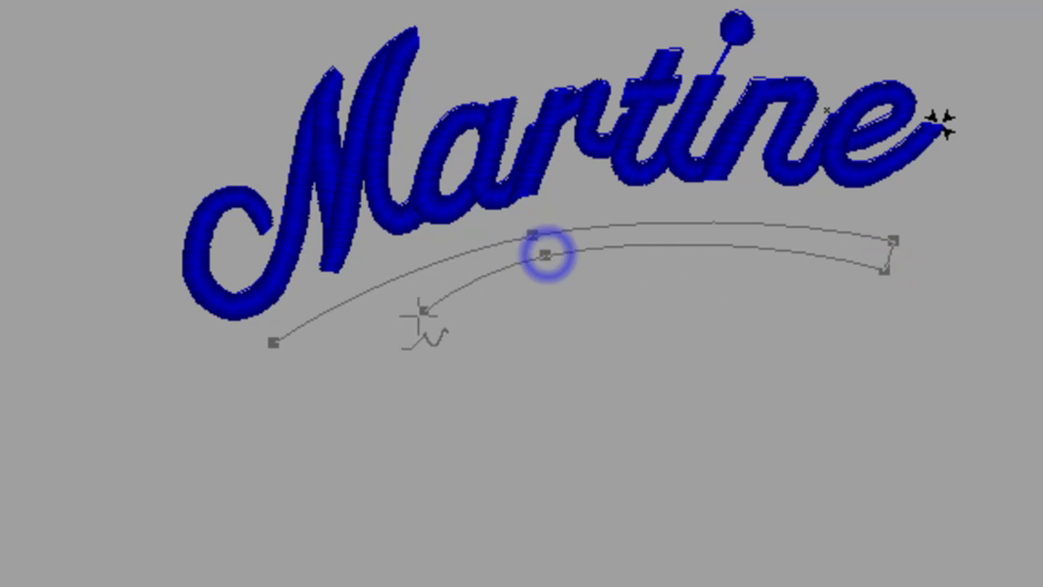
{"action": "left_click", "coordinate": [301, 395]}
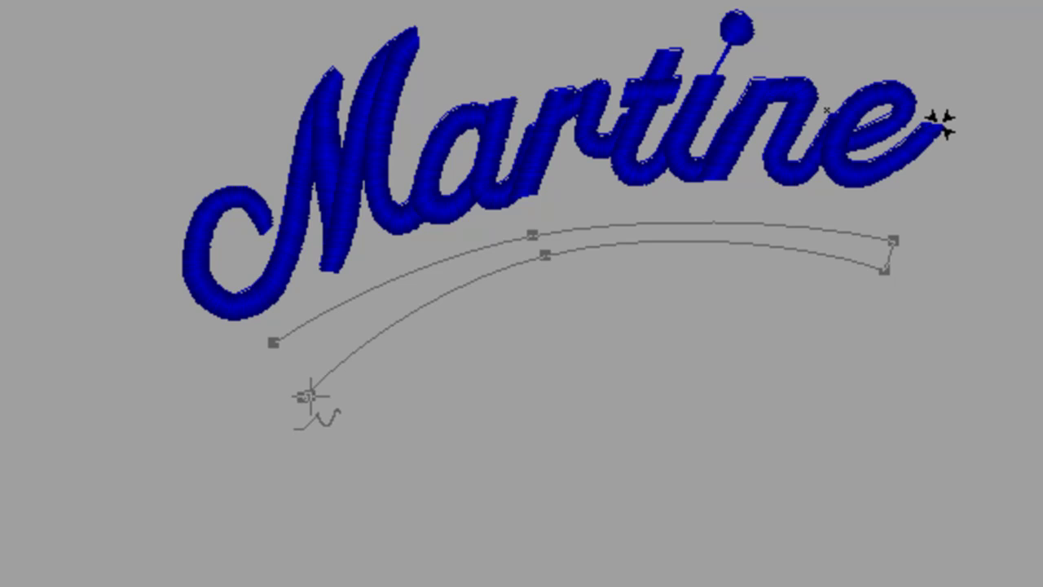
{"action": "key", "text": "Return"}
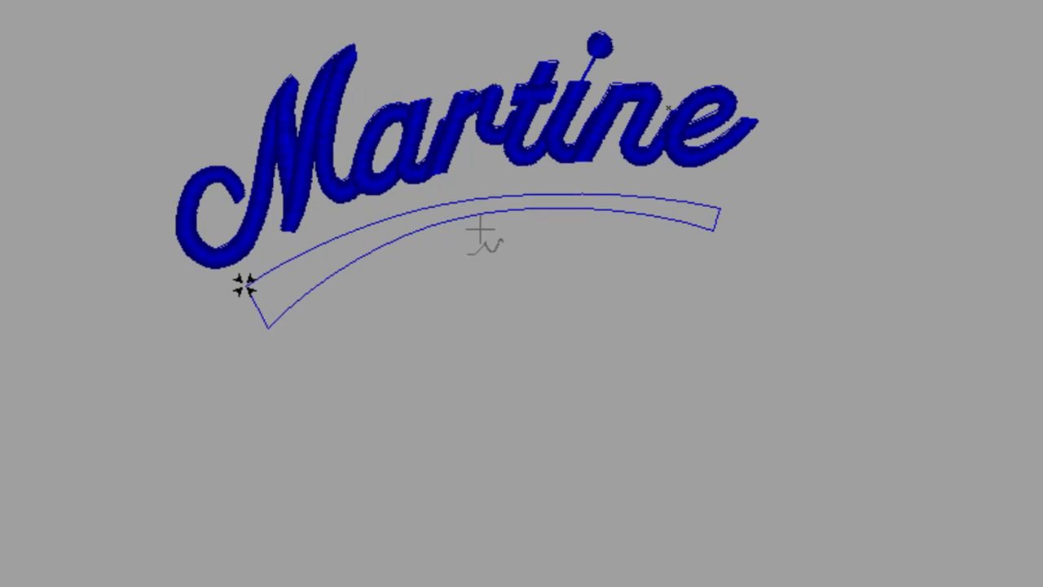
- Fill the curved underline shape with stitches, placing stitch-angle lines across it near its wide and narrow ends
{"action": "scroll", "coordinate": [478, 233], "scroll_direction": "up", "scroll_amount": 2}
{"action": "left_click", "coordinate": [431, 298]}
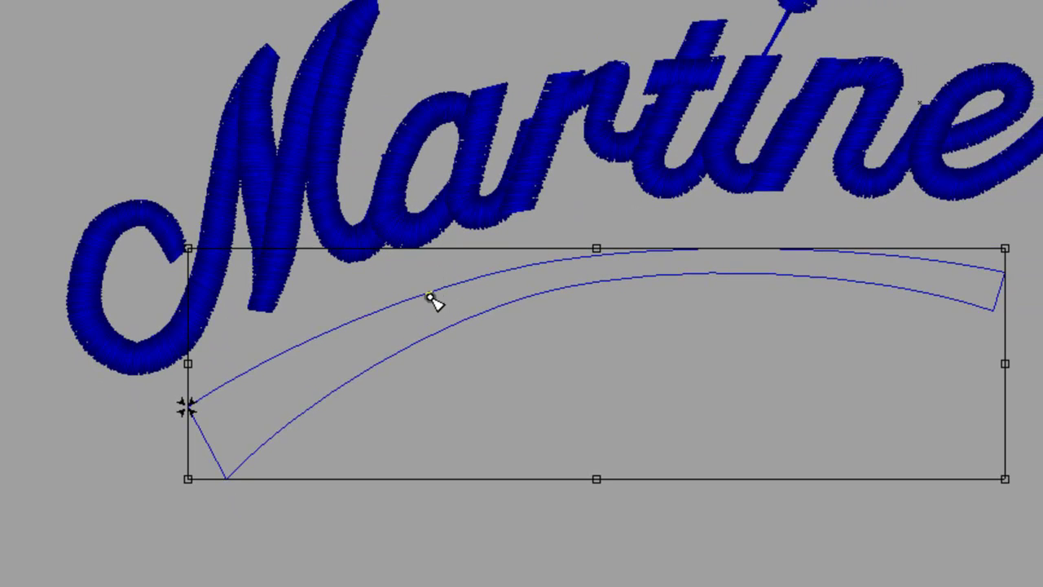
{"action": "left_click", "coordinate": [309, 337]}
{"action": "left_click", "coordinate": [334, 389]}
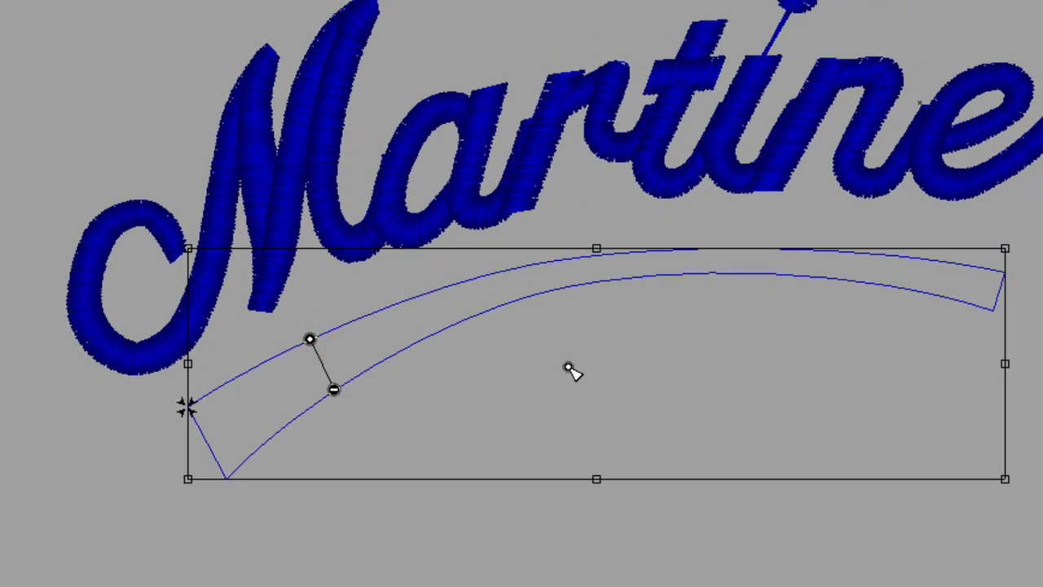
{"action": "key", "text": "Return"}
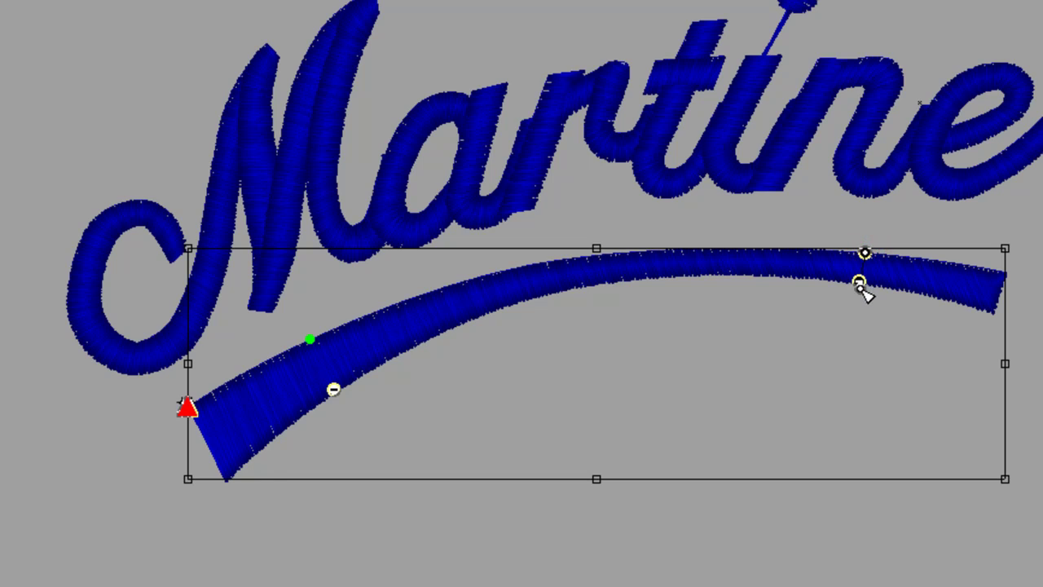
- Place the underline's start point midway along its upper edge and end point at its narrow end's upper corner, and add a trim
{"action": "left_click", "coordinate": [861, 282]}
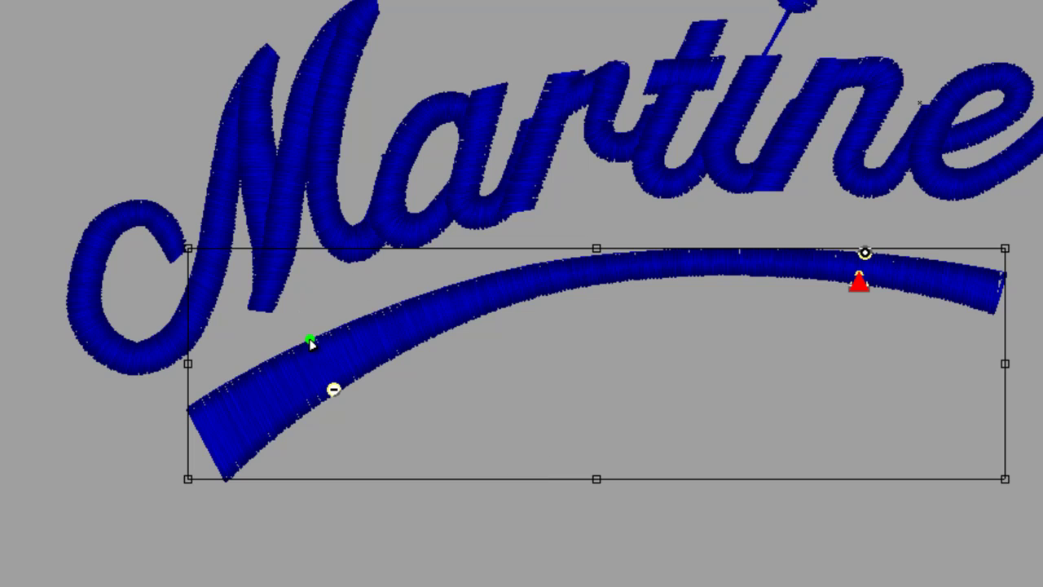
{"action": "left_click", "coordinate": [620, 254]}
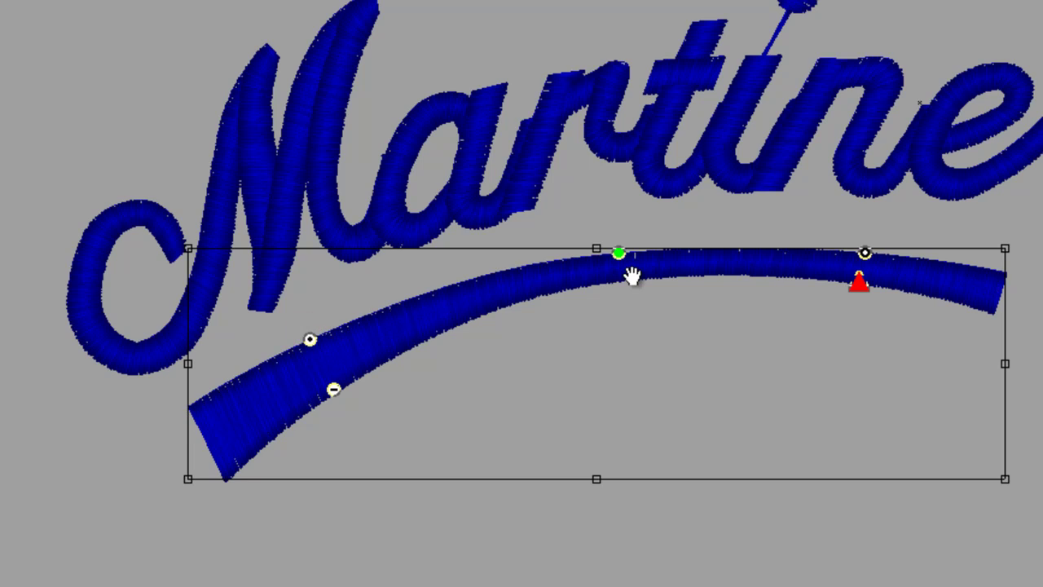
{"action": "left_click", "coordinate": [860, 282]}
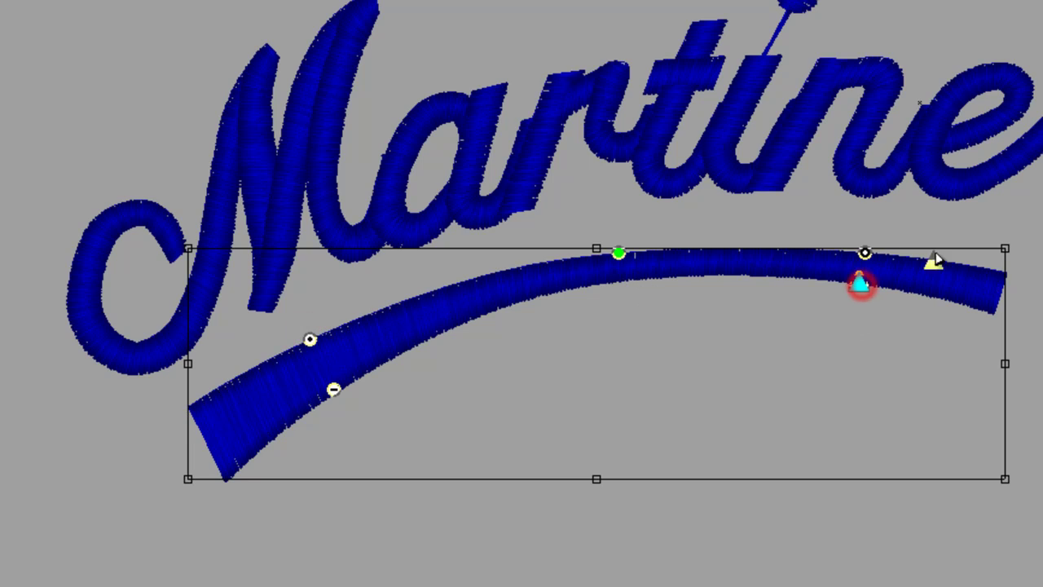
{"action": "left_click", "coordinate": [1003, 273]}
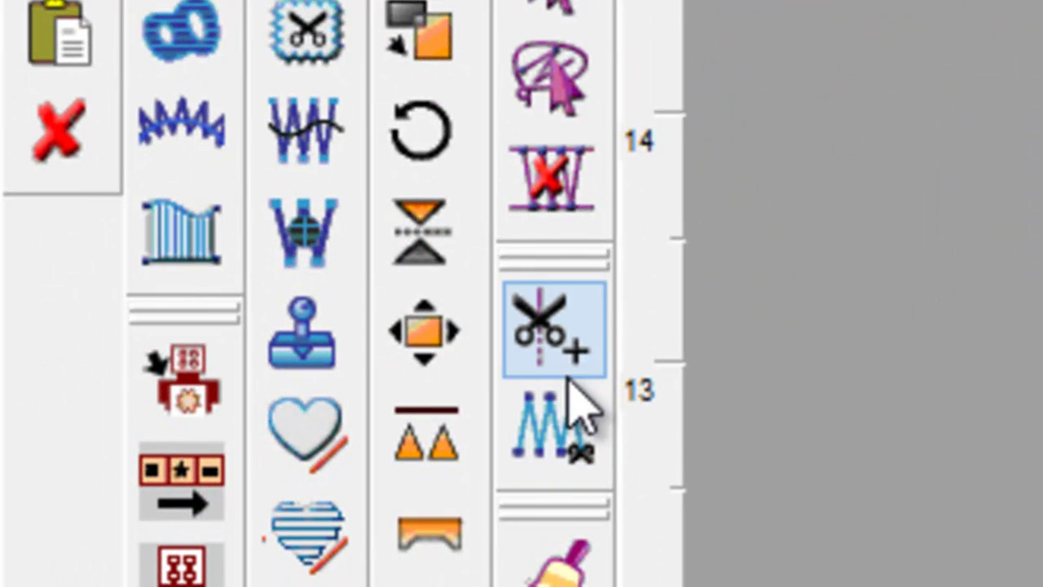
{"action": "left_click", "coordinate": [566, 319]}
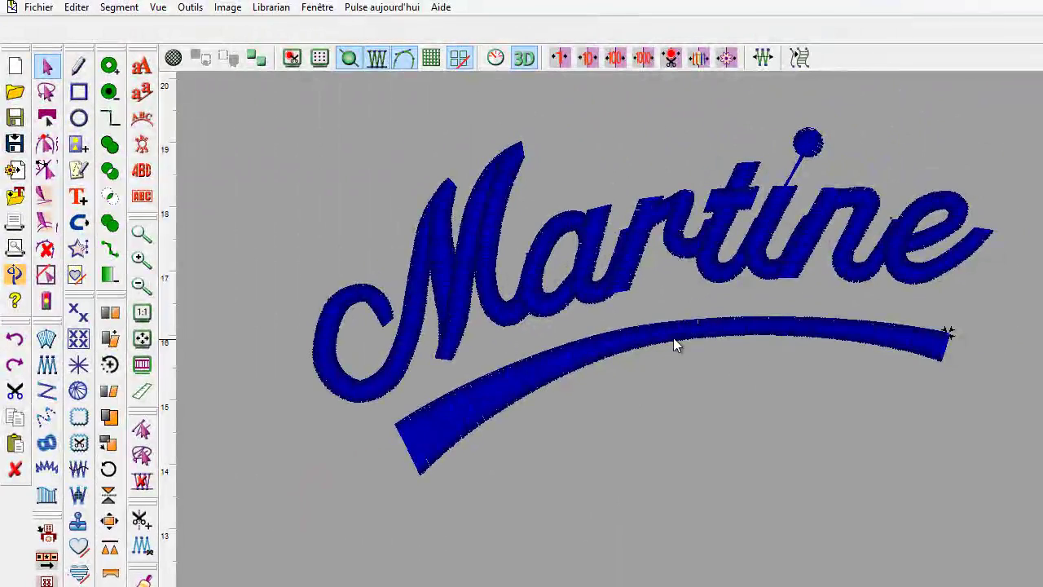
- Shift the stitched underline slightly up toward the arched name
{"action": "key", "text": "minus"}
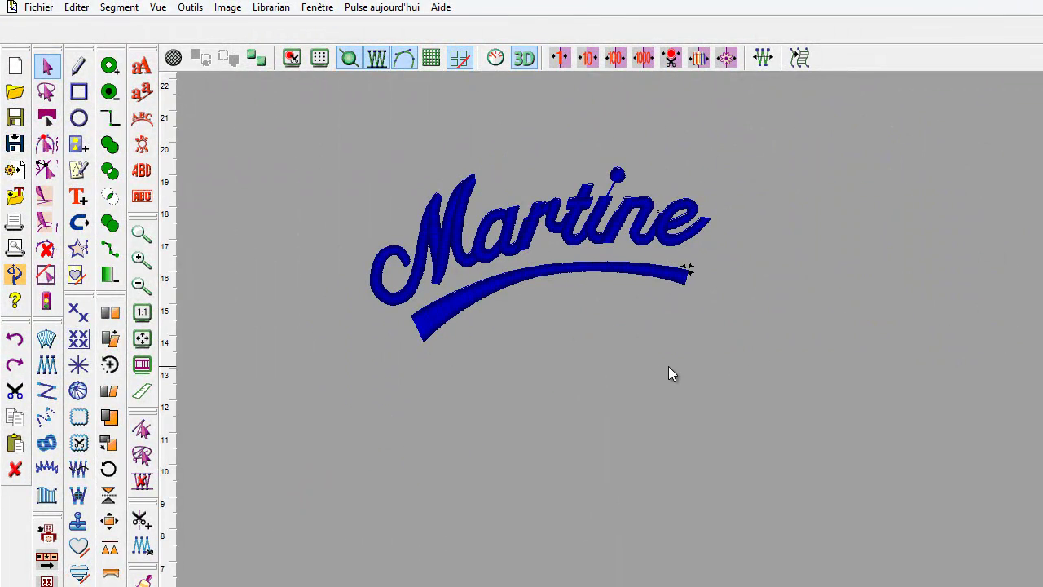
{"action": "left_click", "coordinate": [574, 270]}
{"action": "left_click", "coordinate": [559, 375]}
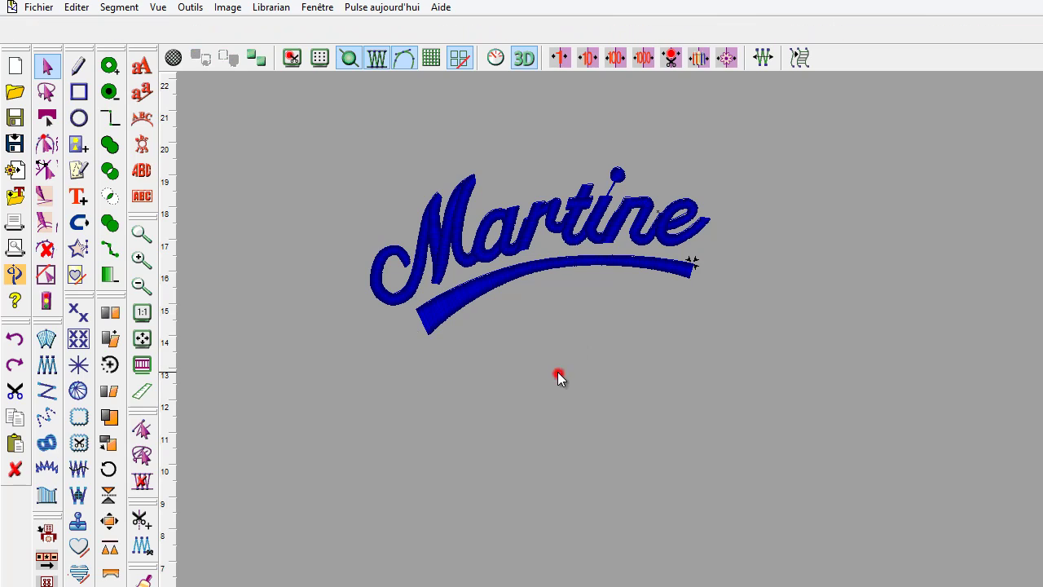
- Save the name and underline together as symbol "prenom courbe" in the Symbol folder, with a vertical reference line about 77 mm long through their middle
{"action": "left_click_drag", "start_coordinate": [339, 128], "coordinate": [787, 415]}
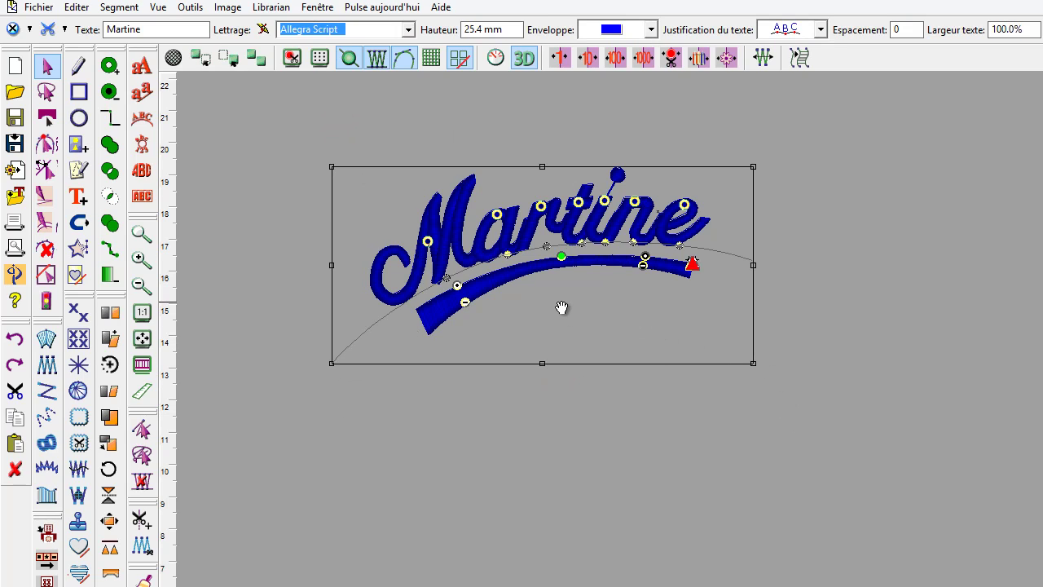
{"action": "right_click", "coordinate": [496, 304]}
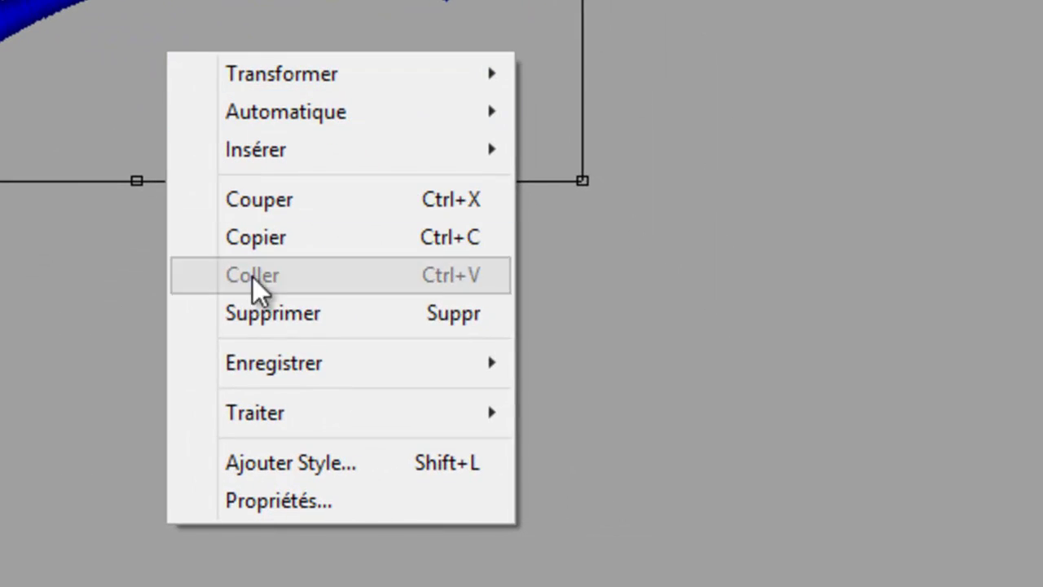
{"action": "left_click", "coordinate": [279, 361]}
{"action": "left_click", "coordinate": [603, 403]}
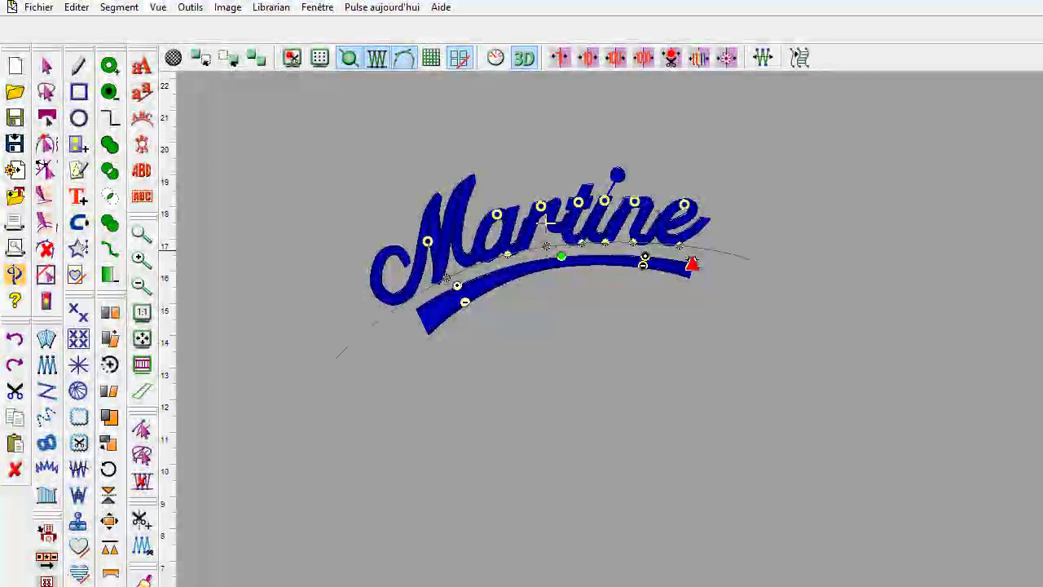
{"action": "left_click", "coordinate": [535, 136]}
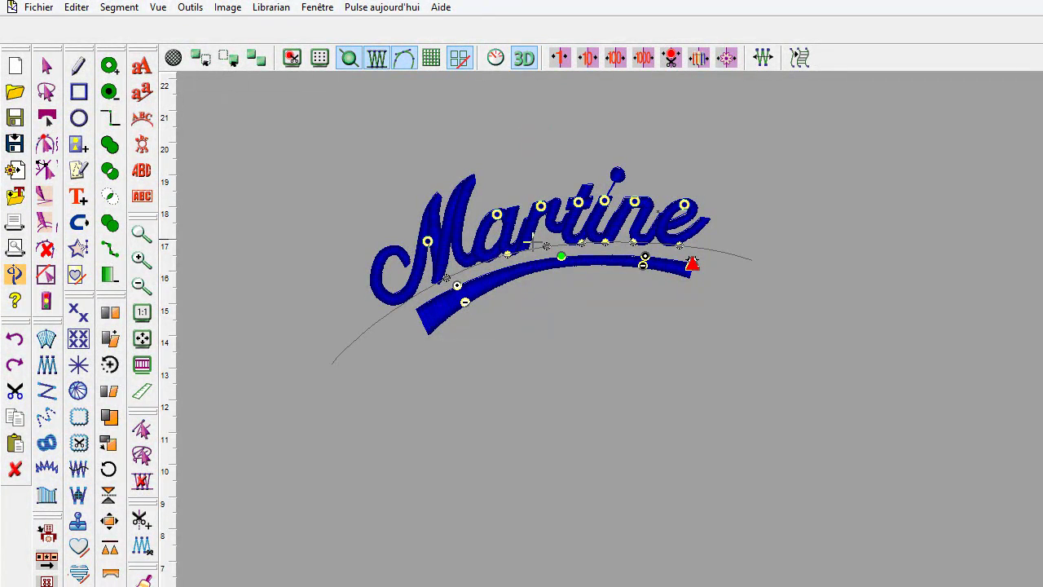
{"action": "left_click", "coordinate": [535, 384]}
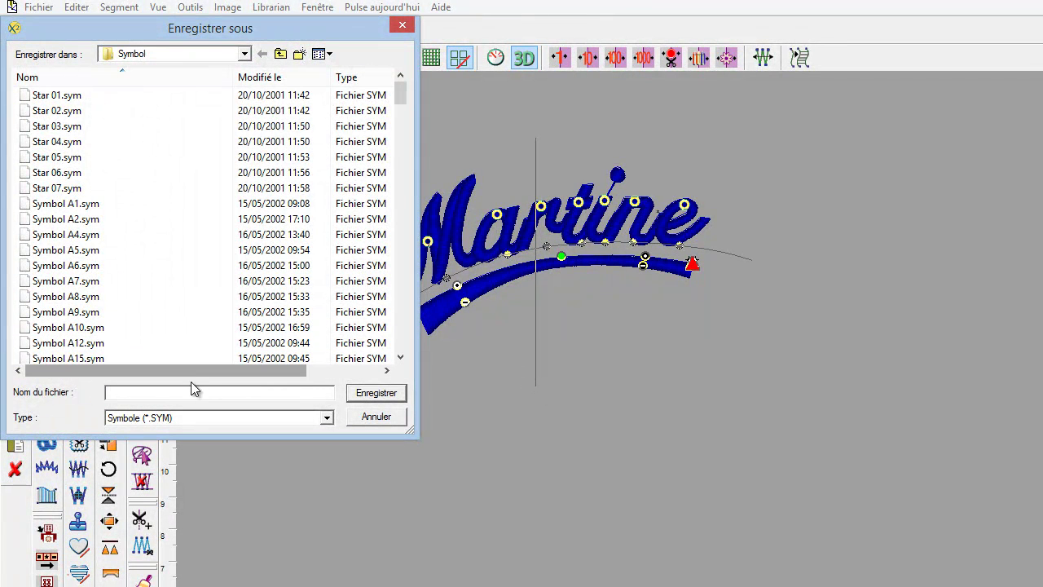
{"action": "left_click", "coordinate": [194, 392]}
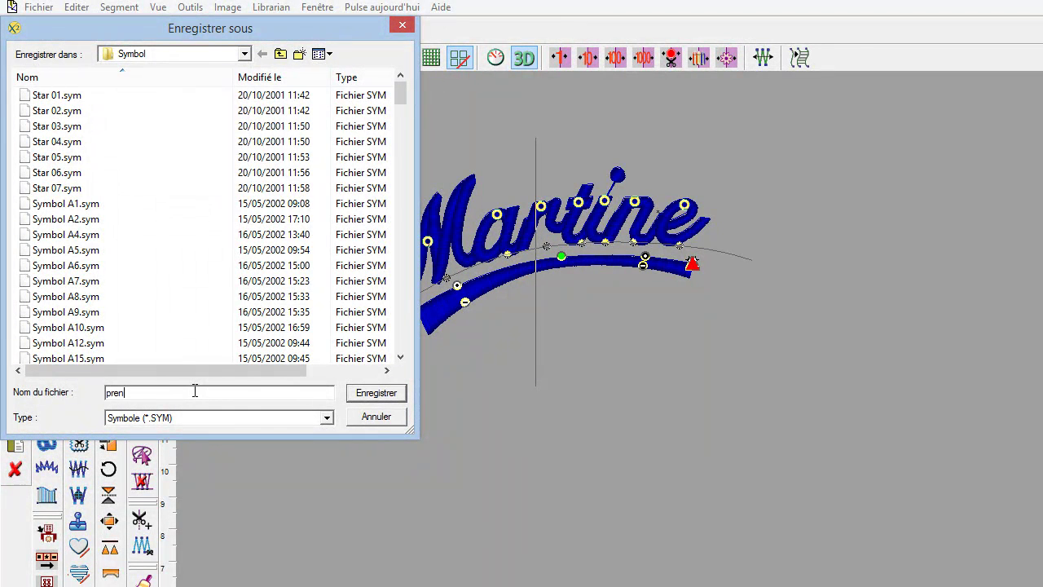
{"action": "type", "text": "prenom courbe"}
{"action": "left_click", "coordinate": [373, 395]}
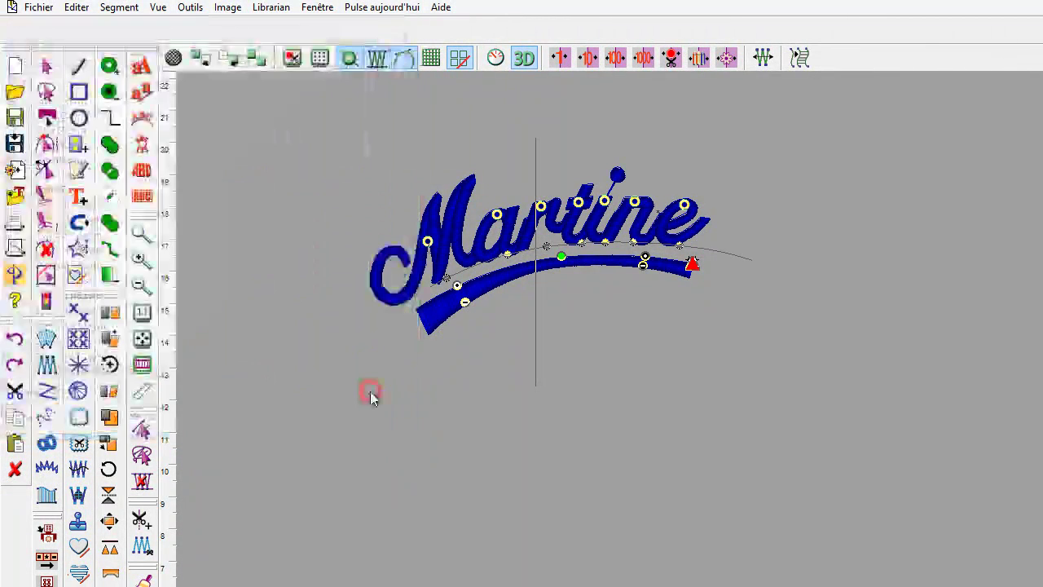
{"action": "left_click", "coordinate": [523, 418]}
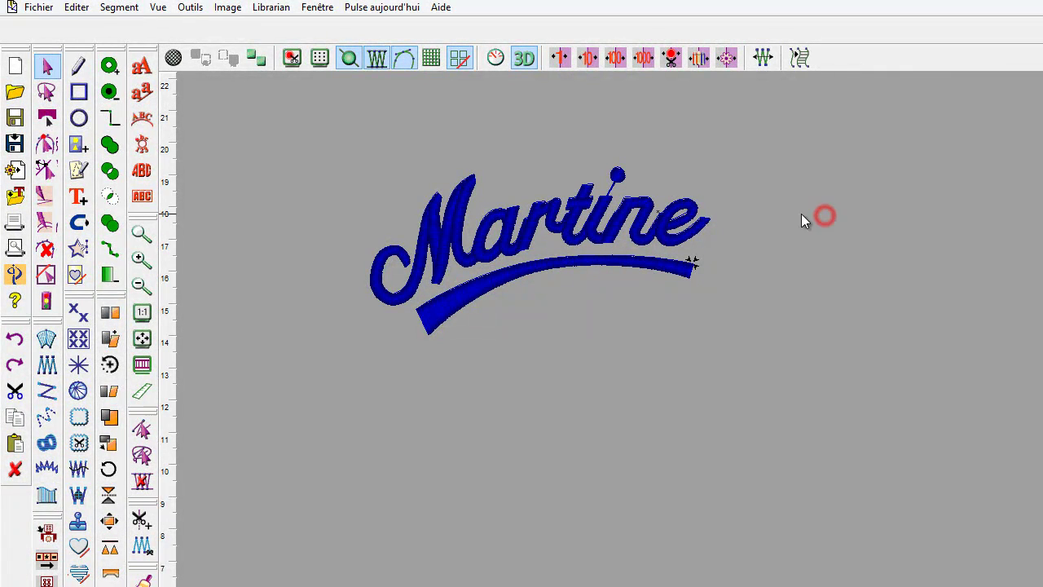
- Delete the arched name and its underline from the design
{"action": "left_click", "coordinate": [688, 259]}
{"action": "left_click", "coordinate": [778, 201]}
{"action": "left_click_drag", "start_coordinate": [360, 155], "coordinate": [738, 426]}
{"action": "key", "text": "Delete"}
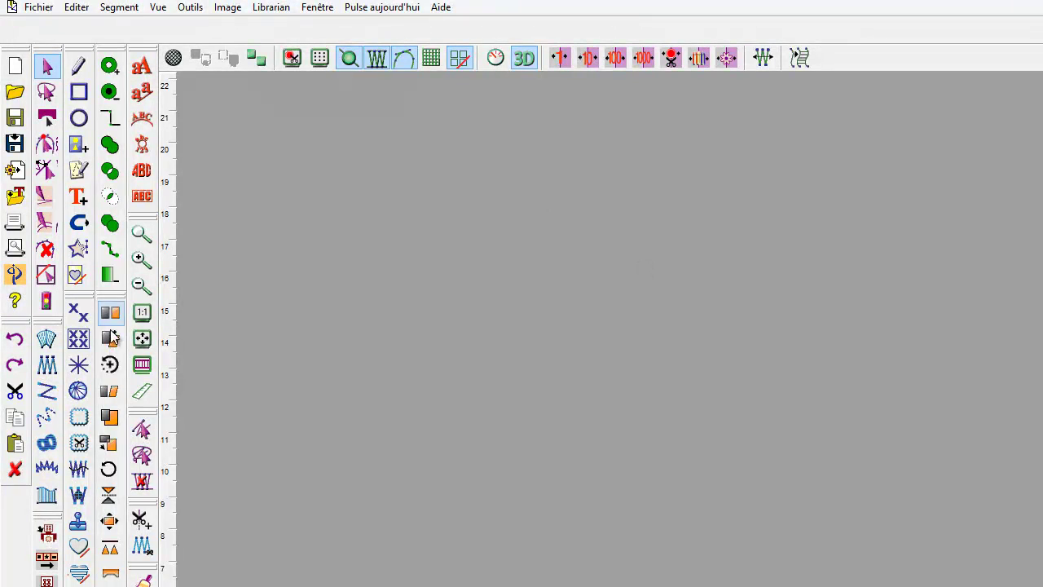
- Insert the "prenom courbe" symbol into the empty design along a near-vertical reference line about 116 mm long
{"action": "left_click", "coordinate": [77, 526]}
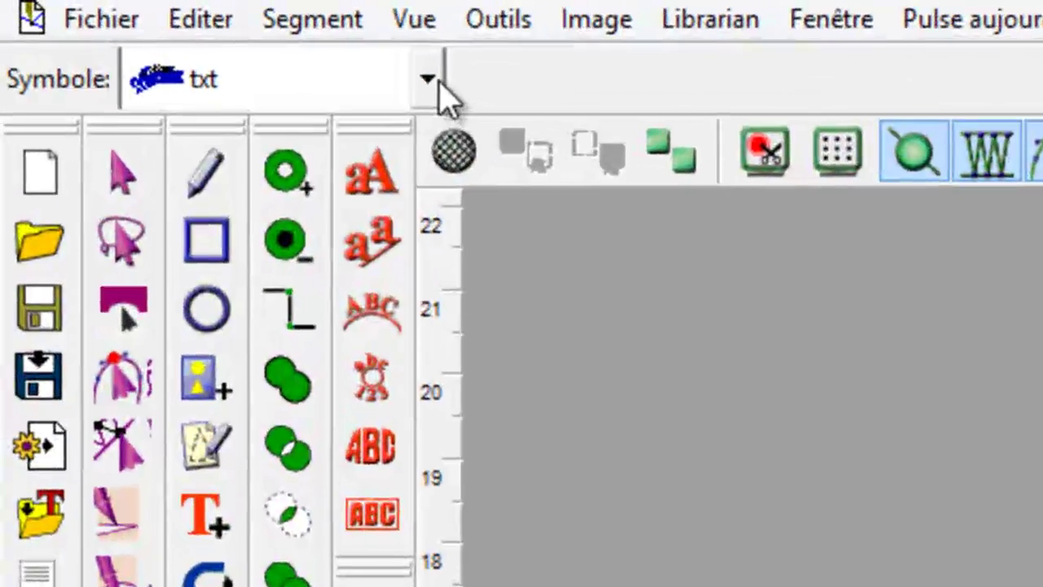
{"action": "left_click", "coordinate": [266, 49]}
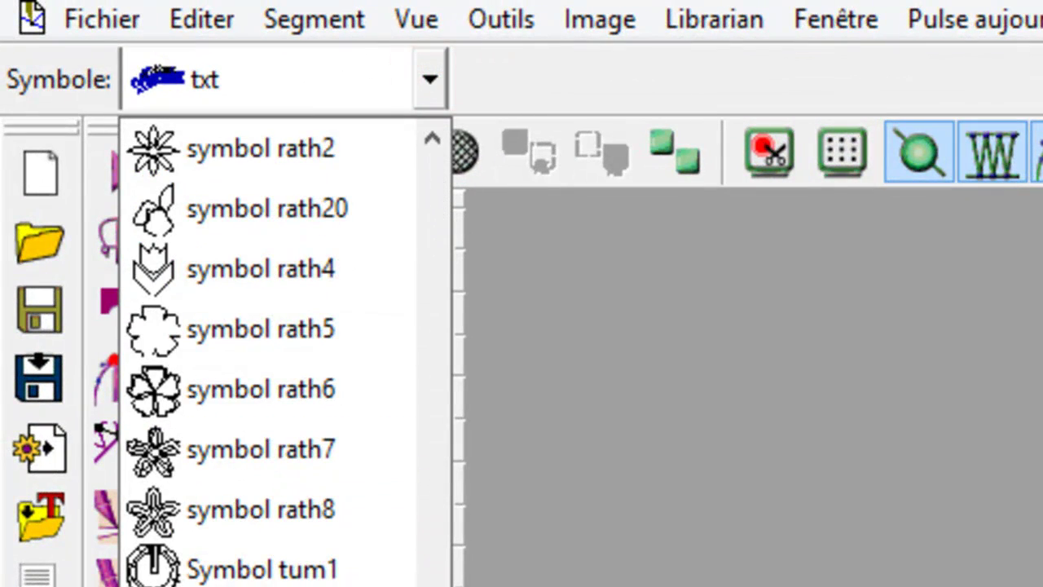
{"action": "scroll", "coordinate": [408, 370], "scroll_direction": "up", "scroll_amount": 20}
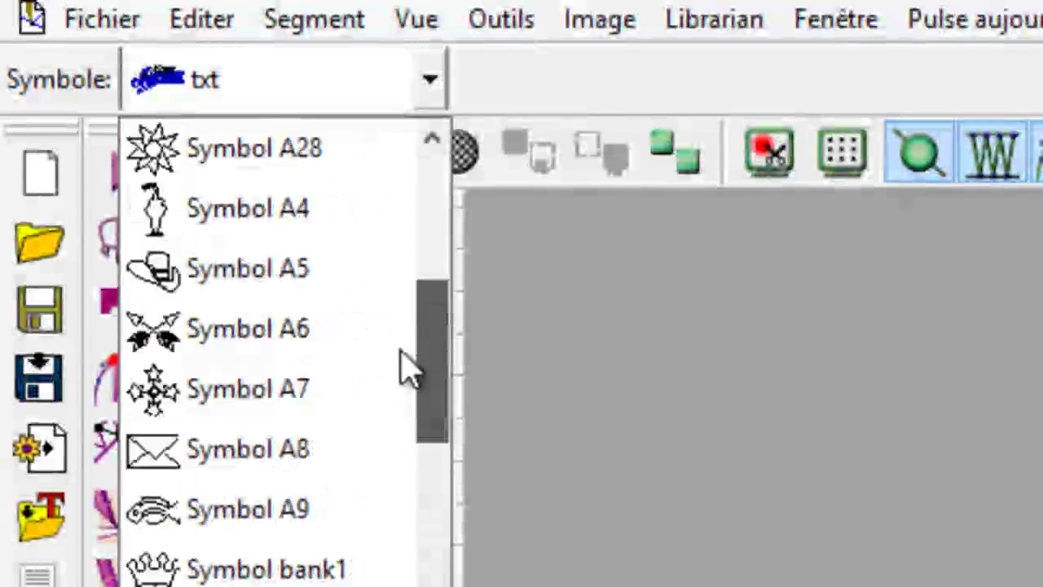
{"action": "scroll", "coordinate": [401, 352], "scroll_direction": "up", "scroll_amount": 10}
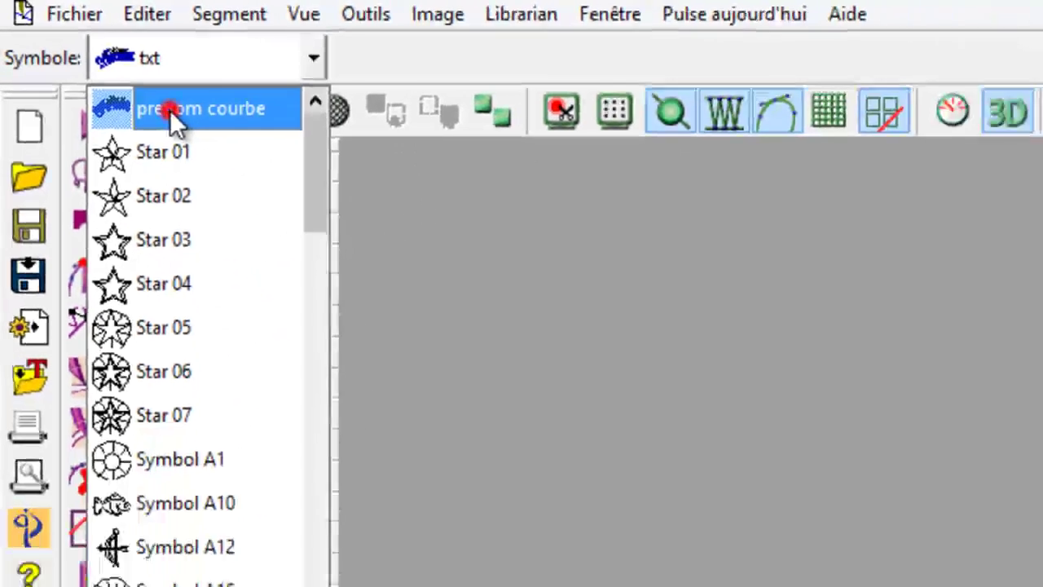
{"action": "left_click", "coordinate": [244, 155]}
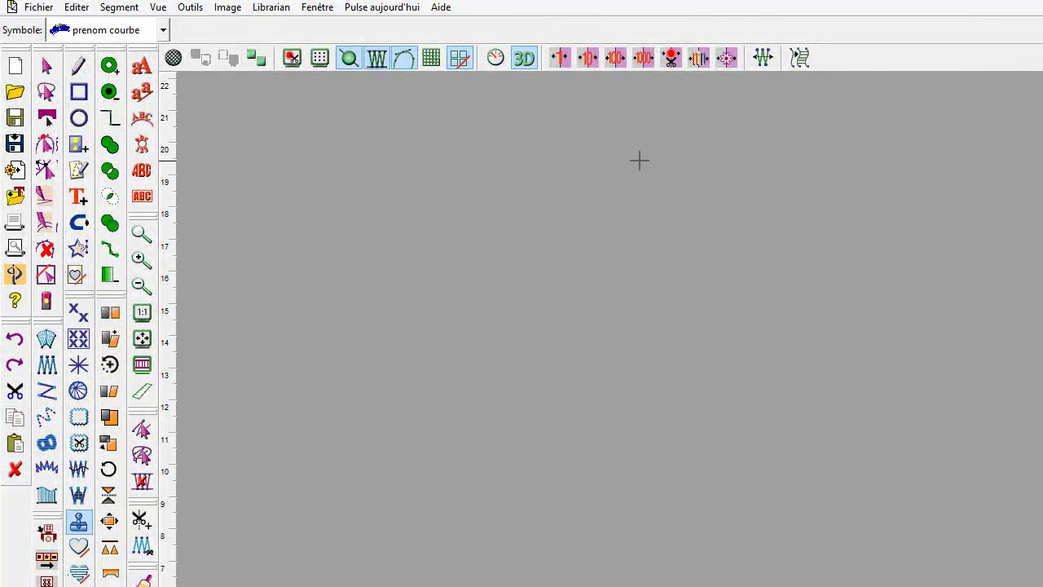
{"action": "left_click", "coordinate": [637, 155]}
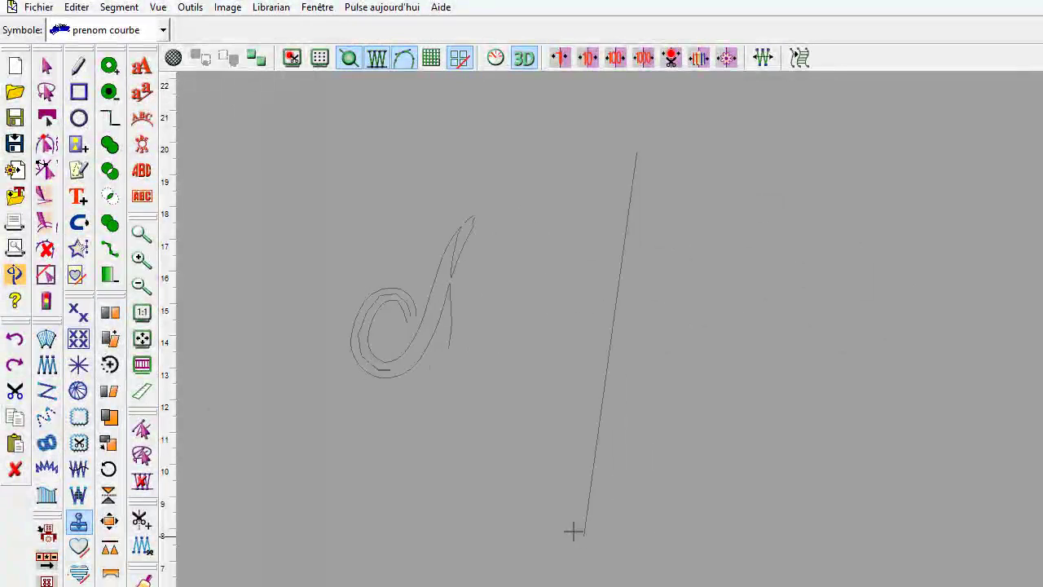
{"action": "left_click", "coordinate": [498, 462]}
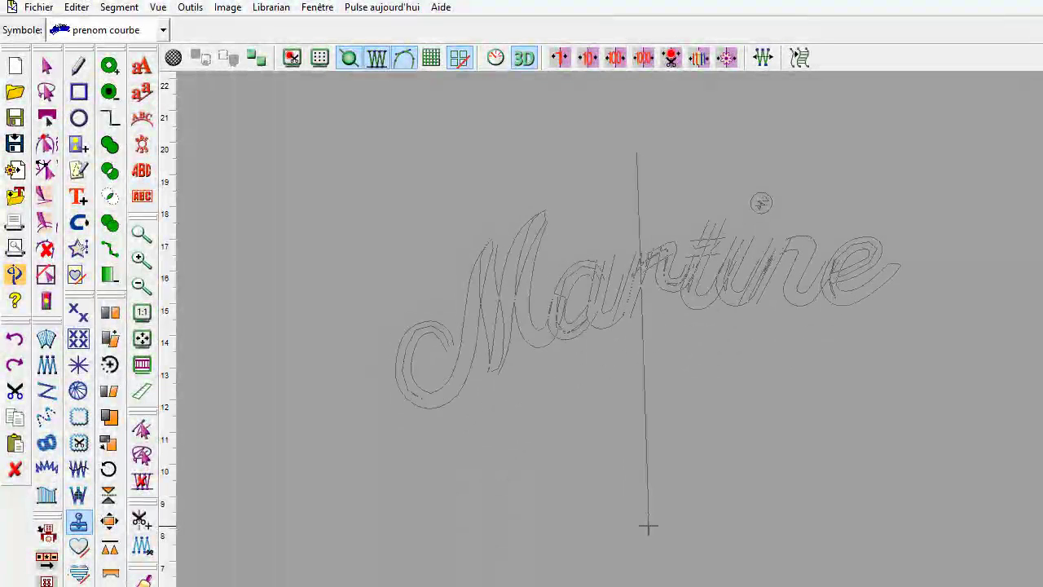
{"action": "left_click", "coordinate": [648, 527]}
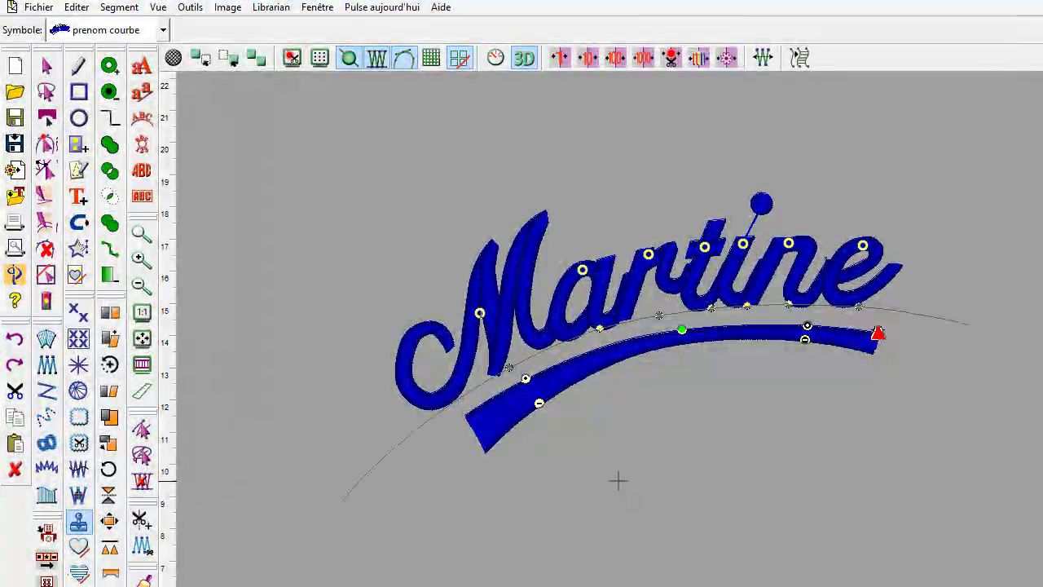
{"action": "key", "text": "Escape"}
{"action": "left_click", "coordinate": [242, 249]}
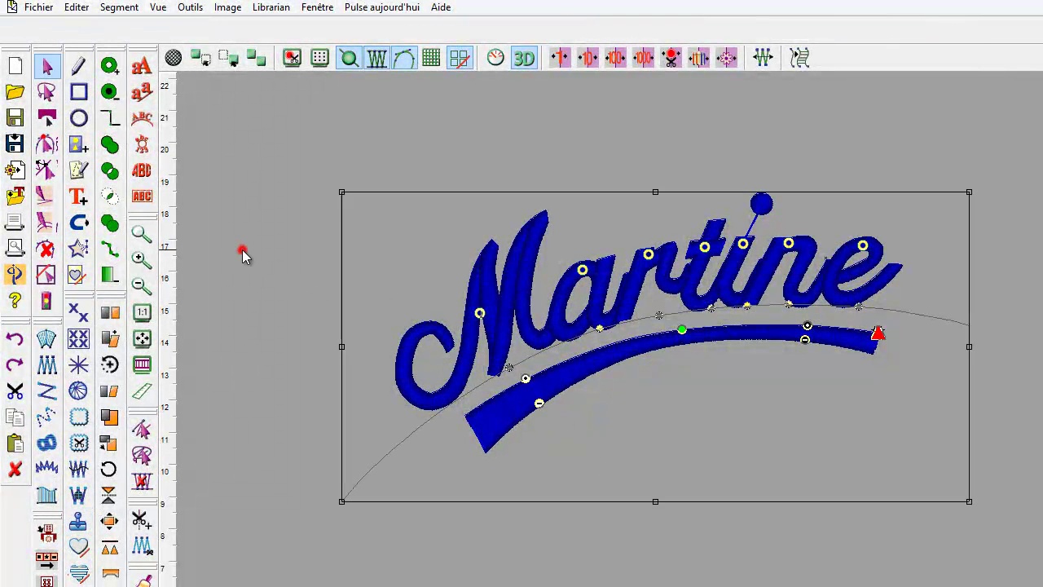
- Replace the inserted symbol's text with a different first name, keeping its arc and lettering
{"action": "left_click", "coordinate": [528, 295]}
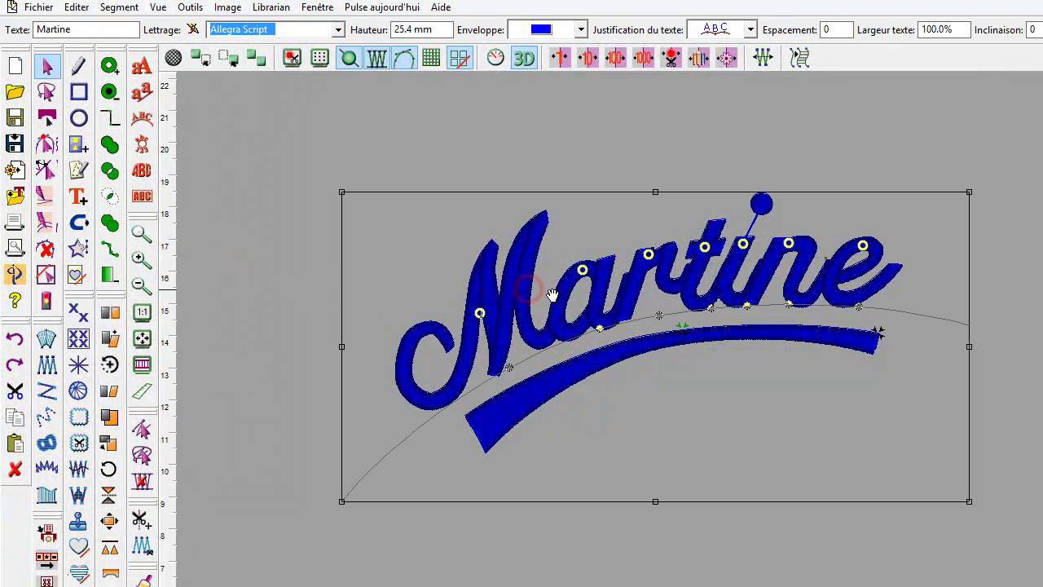
{"action": "double_click", "coordinate": [86, 29]}
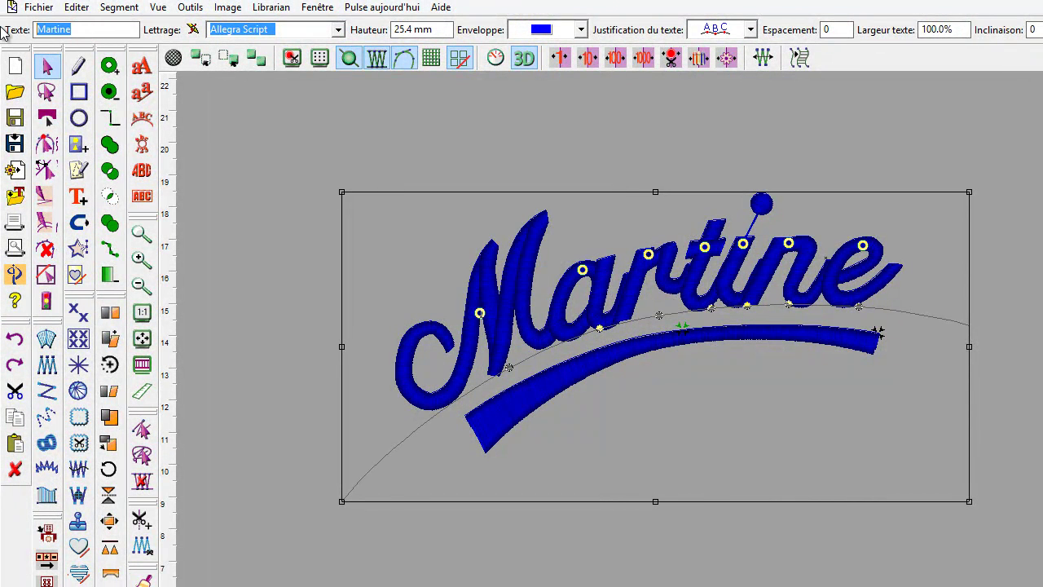
{"action": "type", "text": "Jus"}
{"action": "key", "text": "Return"}
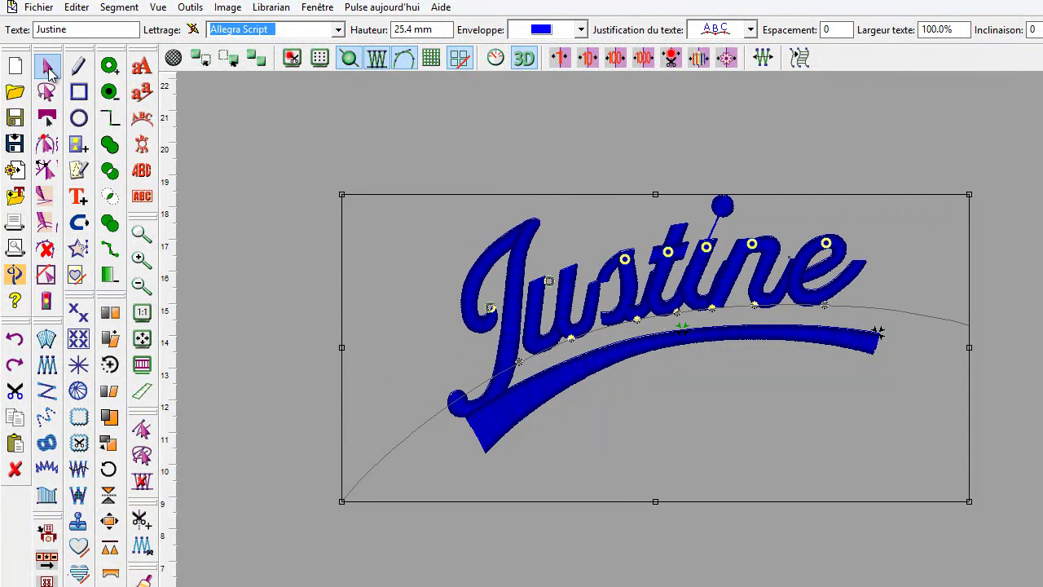
{"action": "left_click", "coordinate": [577, 144]}
- Move the underline clear of the new first letter and scale it down so it ends near the last letter
{"action": "left_click", "coordinate": [666, 347]}
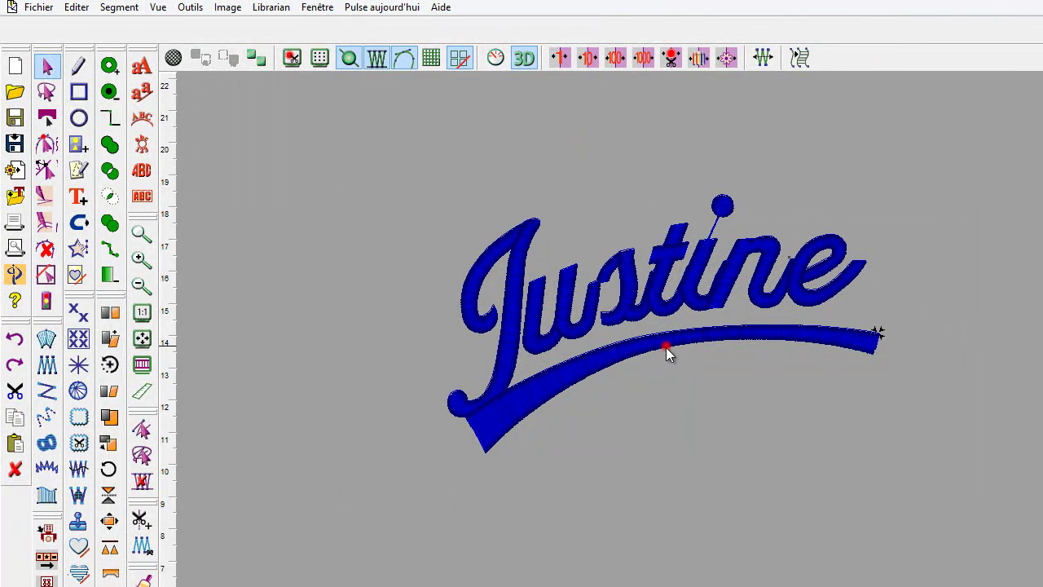
{"action": "left_click_drag", "start_coordinate": [660, 404], "coordinate": [705, 395]}
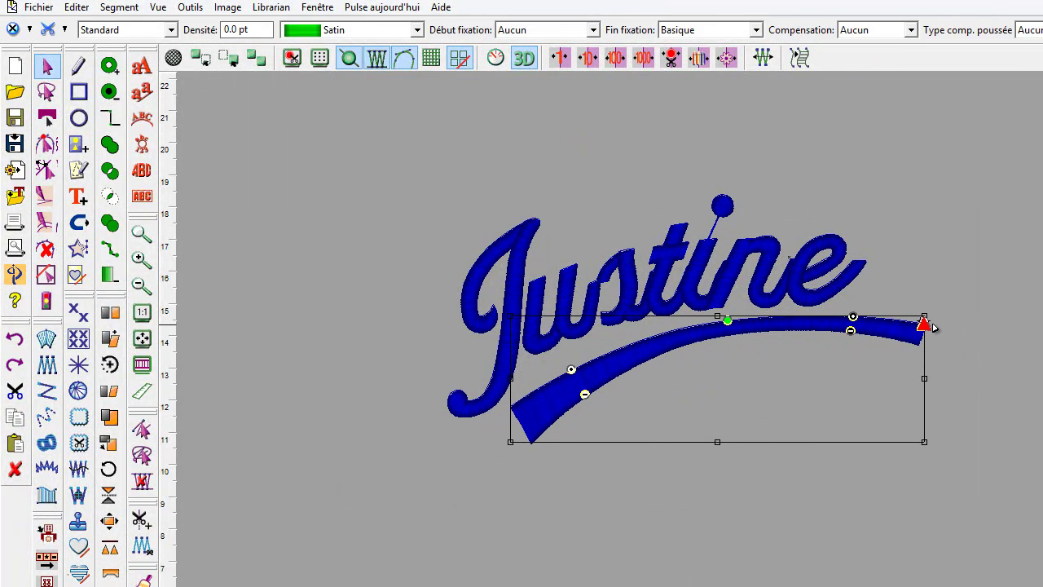
{"action": "left_click_drag", "start_coordinate": [923, 318], "coordinate": [846, 340]}
{"action": "left_click_drag", "start_coordinate": [698, 404], "coordinate": [696, 390]}
{"action": "left_click", "coordinate": [692, 491]}
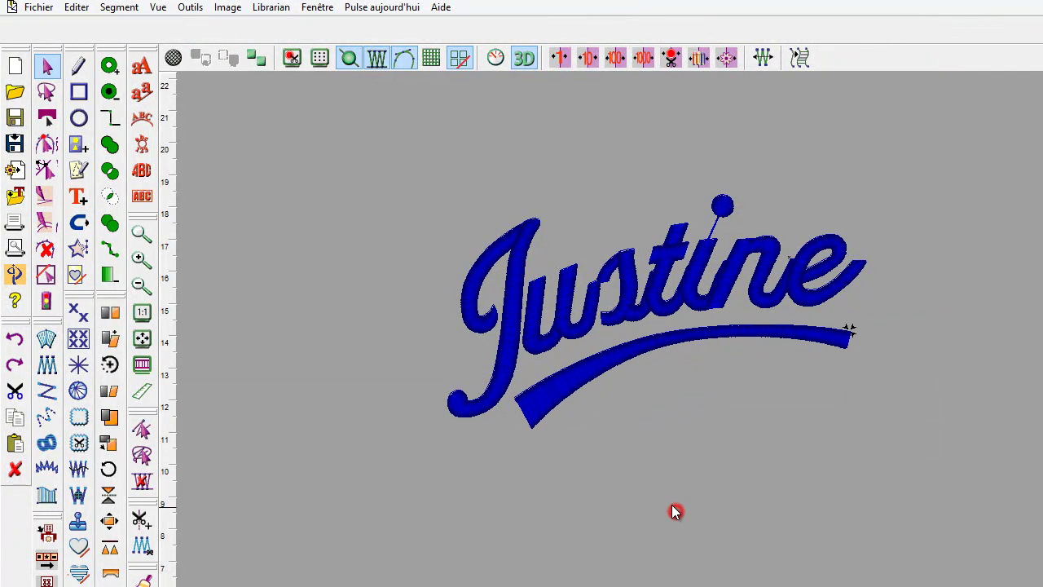
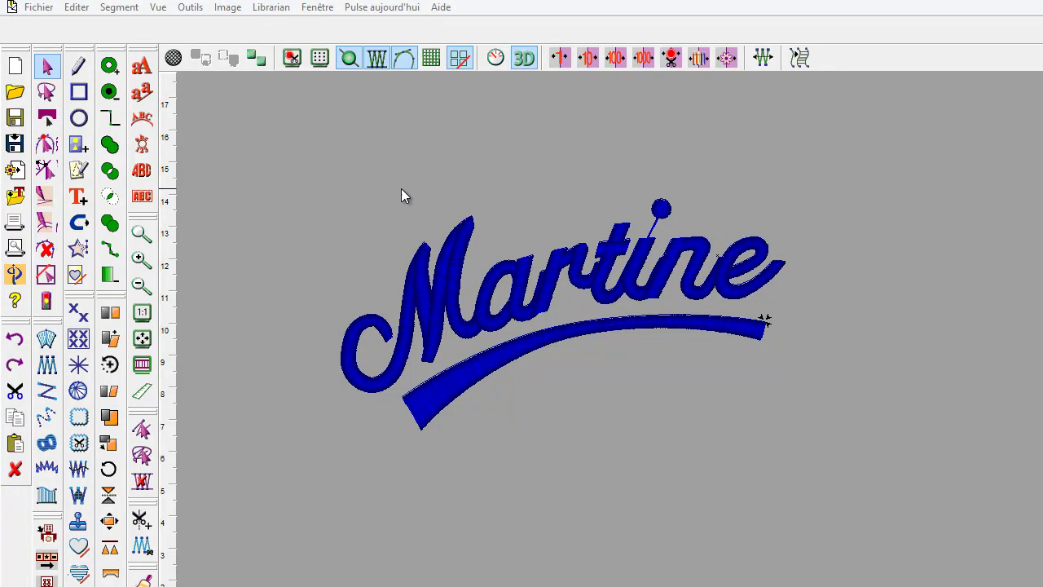
- Select the original arched name together with its underline and display the grid over the design
{"action": "left_click_drag", "start_coordinate": [335, 170], "coordinate": [766, 453]}
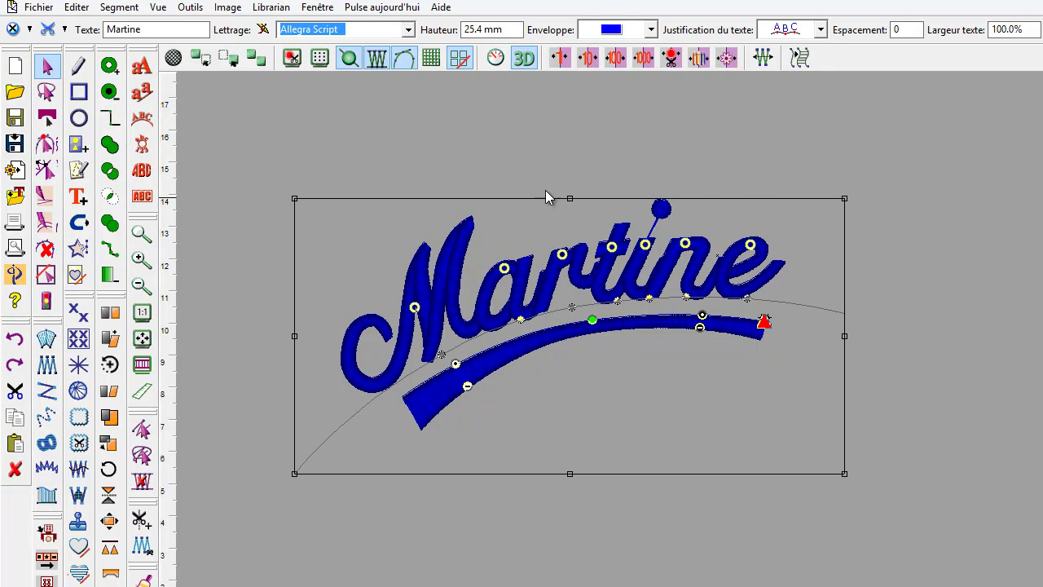
{"action": "left_click", "coordinate": [431, 58]}
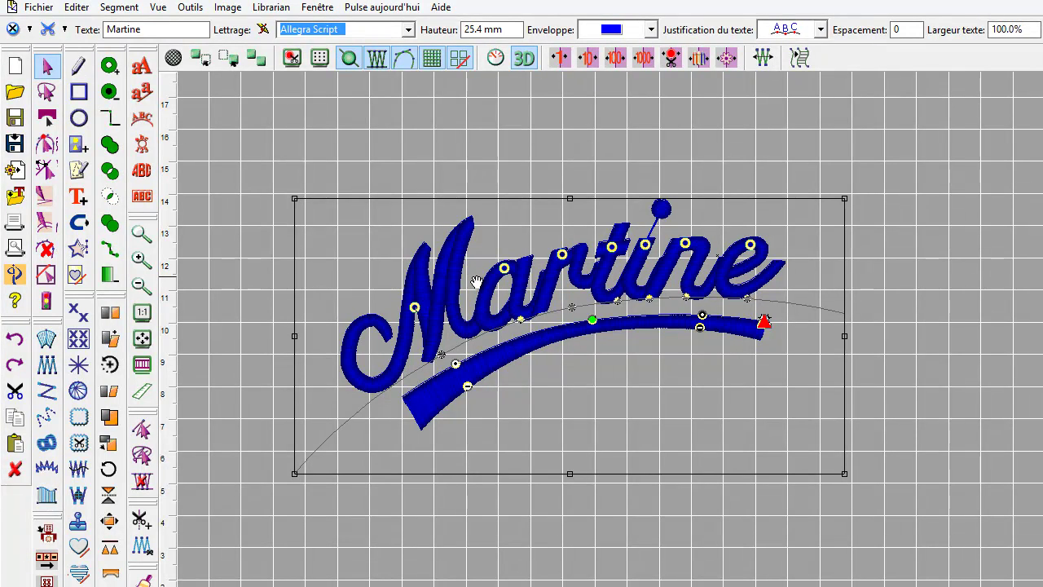
{"action": "scroll", "coordinate": [501, 284], "scroll_direction": "up", "scroll_amount": 2}
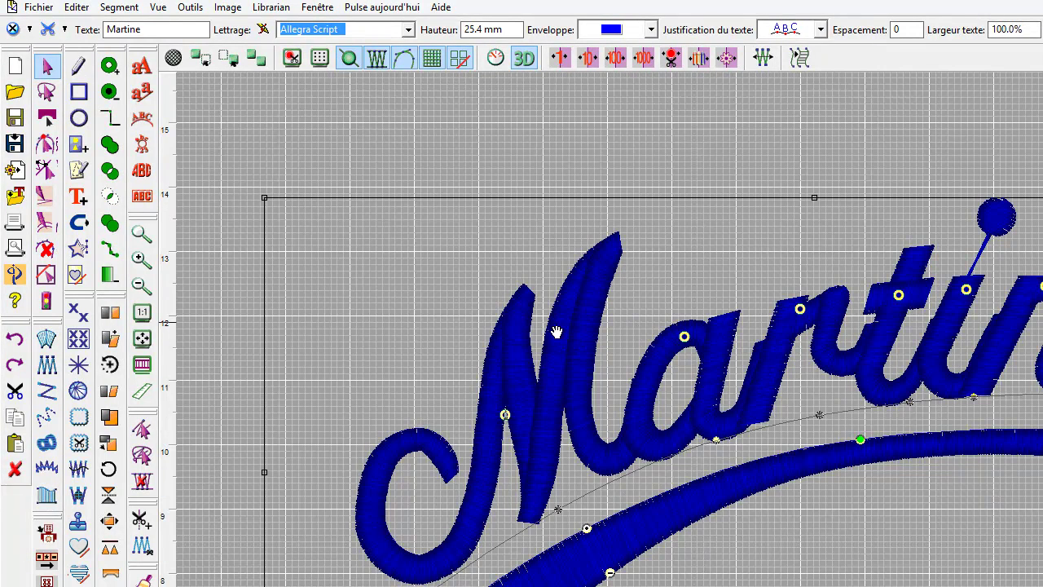
- Move the vertical ruler's zero point level with the middle of the arched name and hide the grid
{"action": "scroll", "coordinate": [647, 291], "scroll_direction": "up", "scroll_amount": 2}
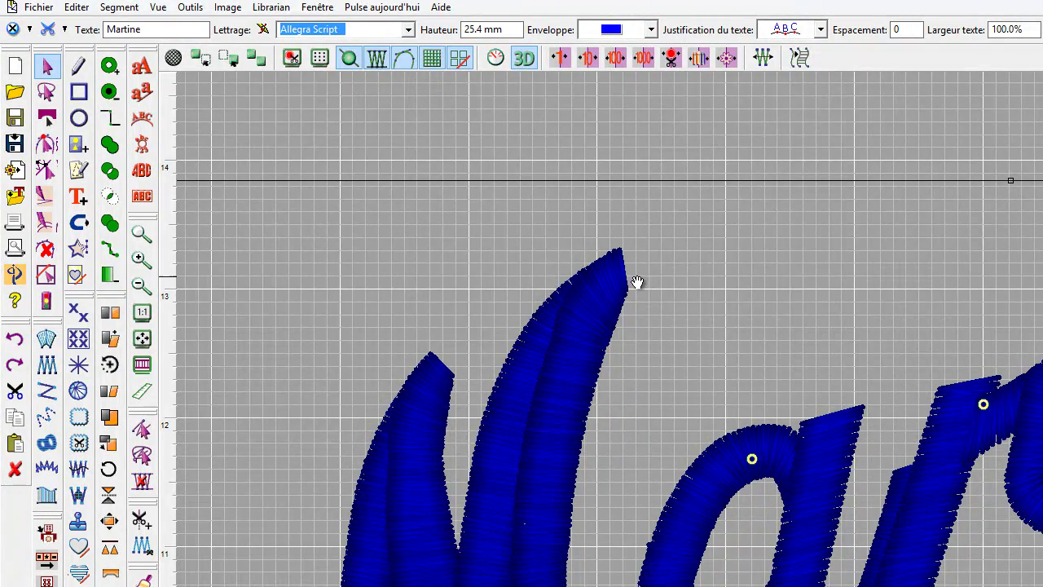
{"action": "scroll", "coordinate": [636, 281], "scroll_direction": "down", "scroll_amount": 2}
{"action": "scroll", "coordinate": [631, 281], "scroll_direction": "down", "scroll_amount": 2}
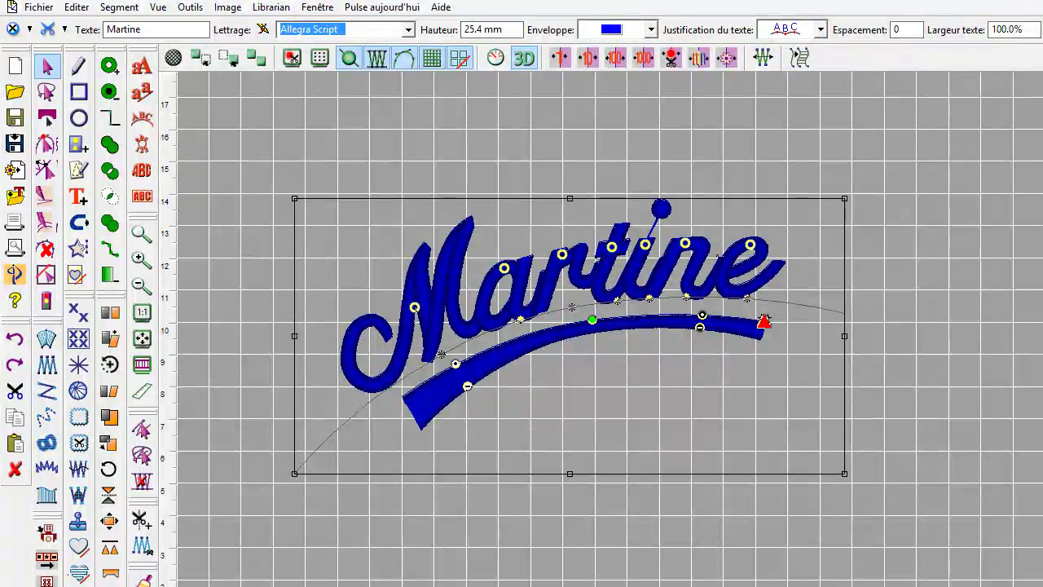
{"action": "left_click_drag", "start_coordinate": [178, 376], "coordinate": [330, 346]}
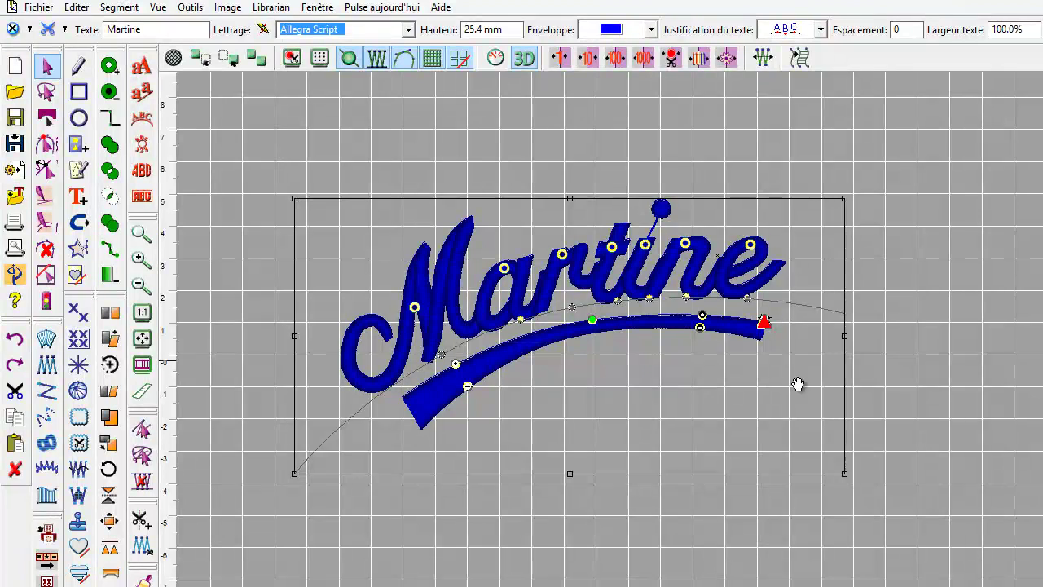
{"action": "left_click", "coordinate": [429, 60]}
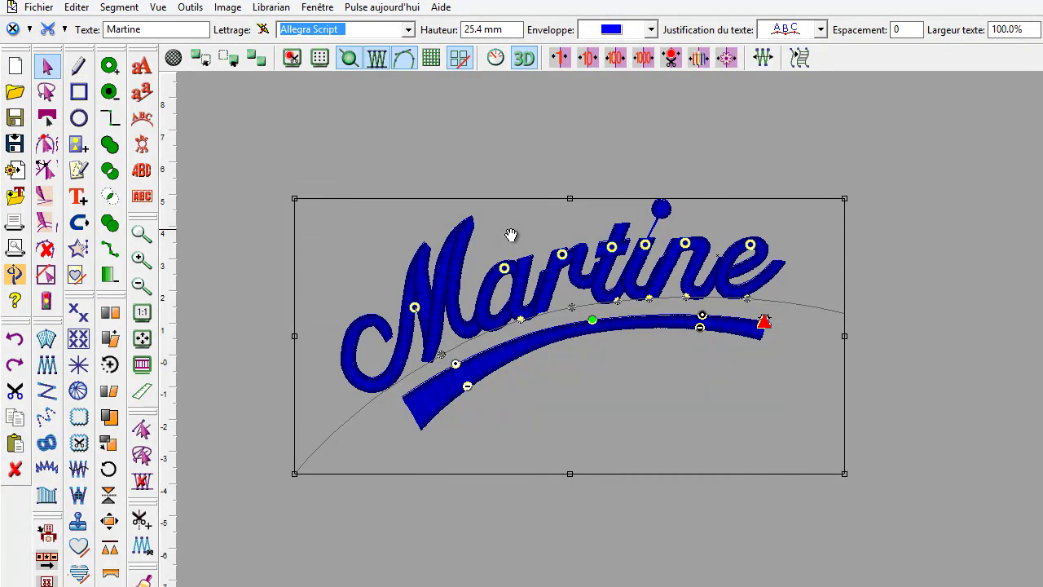
- Resize the arched name and its underline proportionally to a width of 200 mm
{"action": "key", "text": "ctrl+r"}
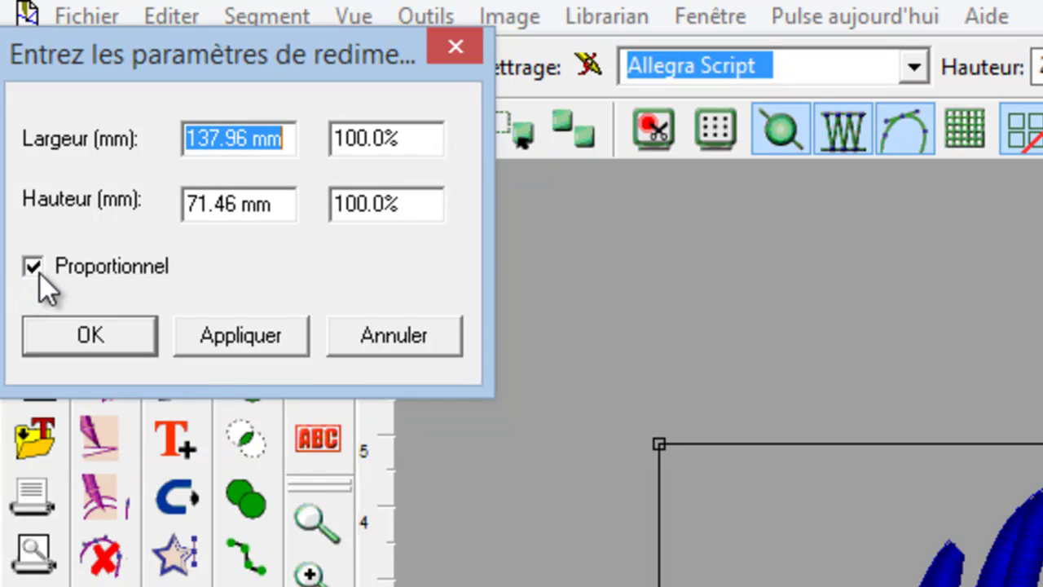
{"action": "left_click_drag", "start_coordinate": [248, 138], "coordinate": [181, 151]}
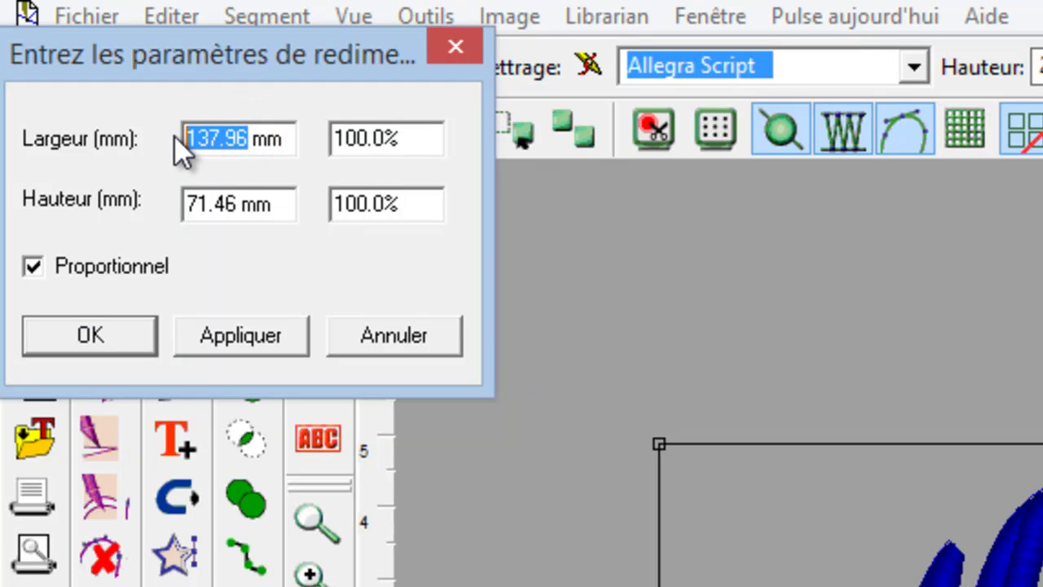
{"action": "type", "text": "200"}
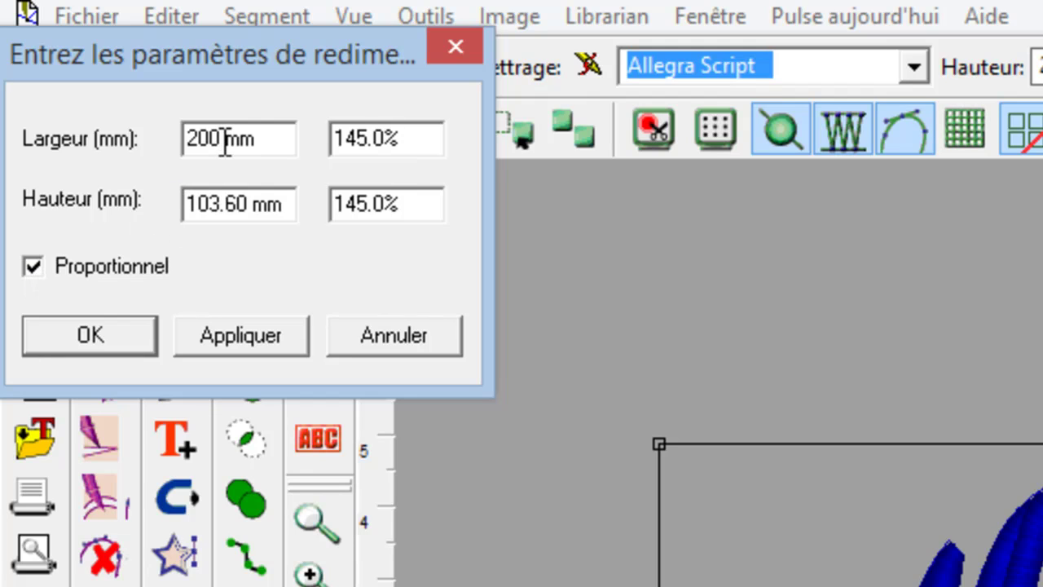
{"action": "left_click", "coordinate": [228, 338]}
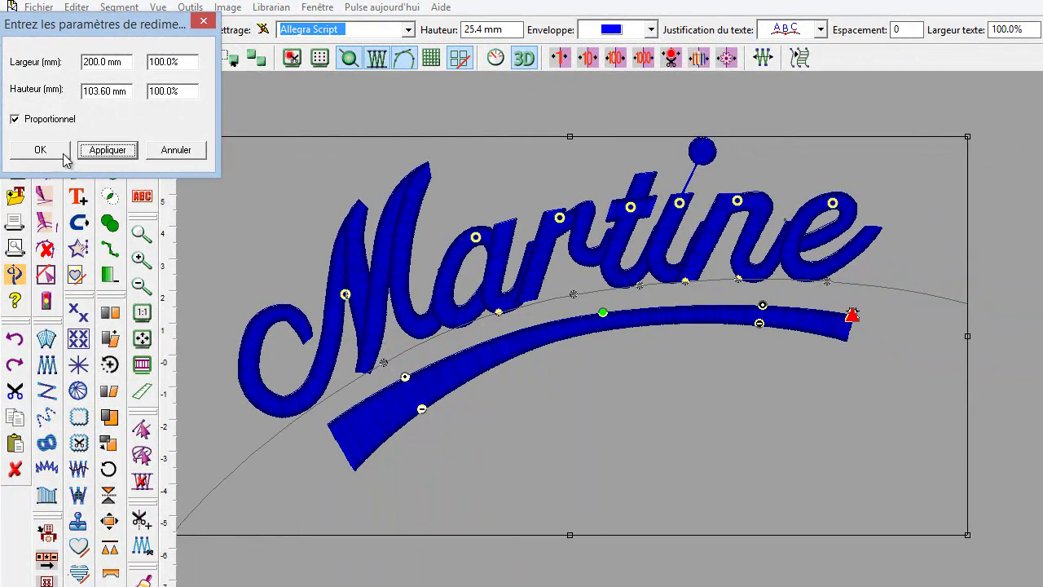
{"action": "left_click", "coordinate": [64, 154]}
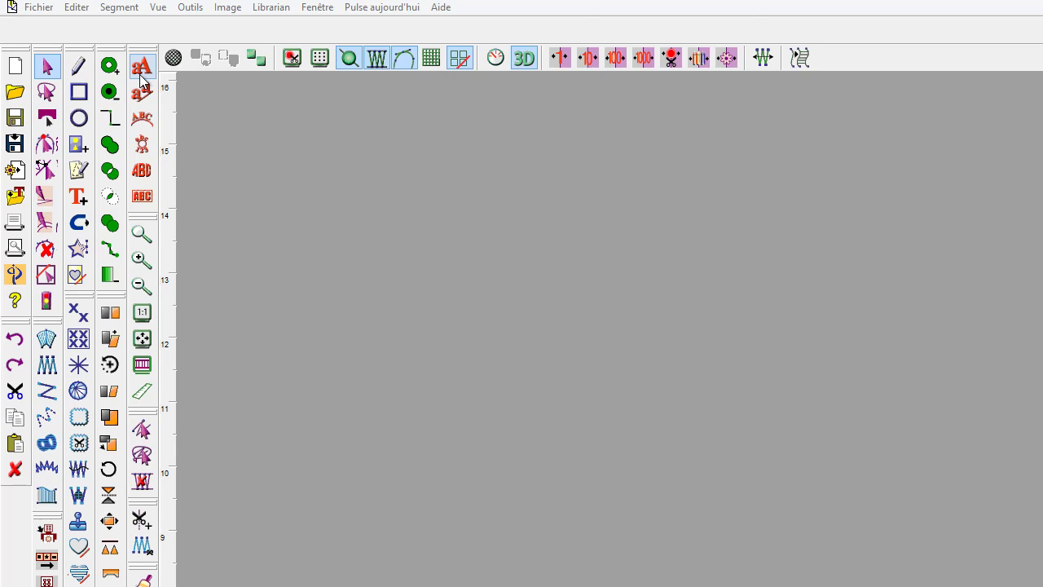
- Create a straight first-name text in the empty design using the Block New lettering at 25.4 mm height
{"action": "left_click", "coordinate": [142, 71]}
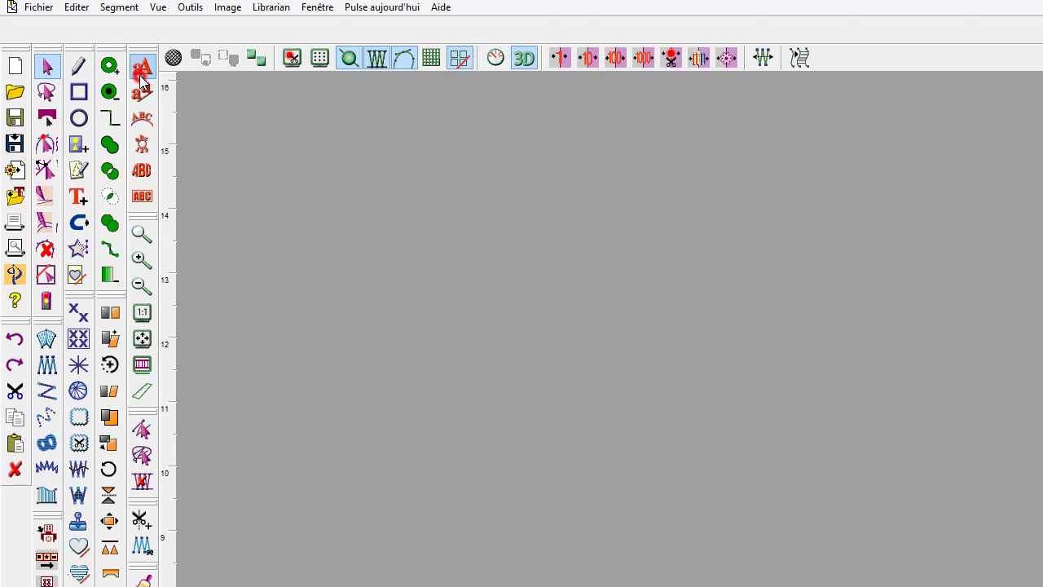
{"action": "left_click", "coordinate": [314, 266]}
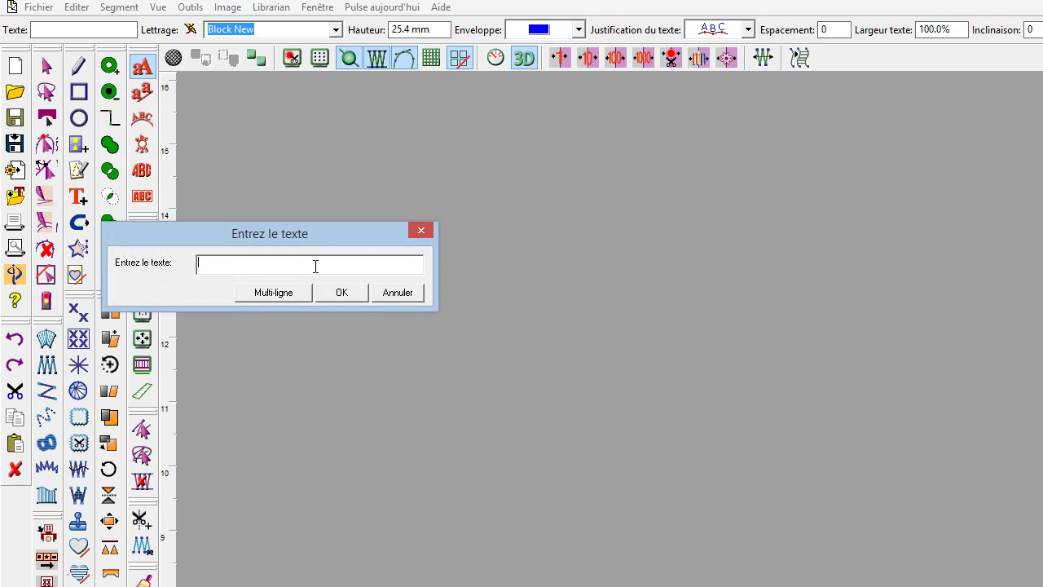
{"action": "type", "text": "Denis"}
{"action": "key", "text": "Return"}
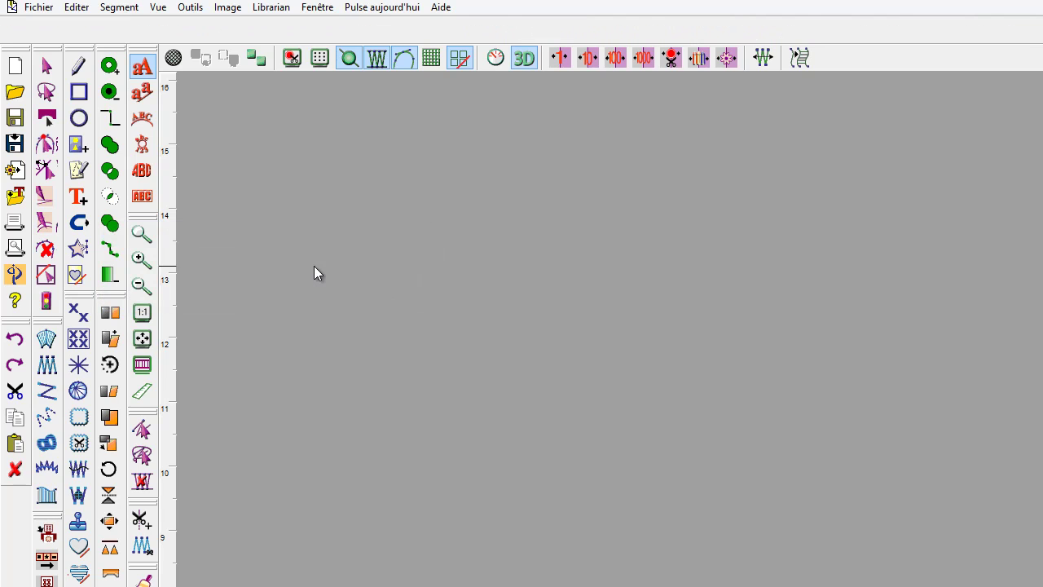
{"action": "left_click_drag", "start_coordinate": [295, 162], "coordinate": [770, 214]}
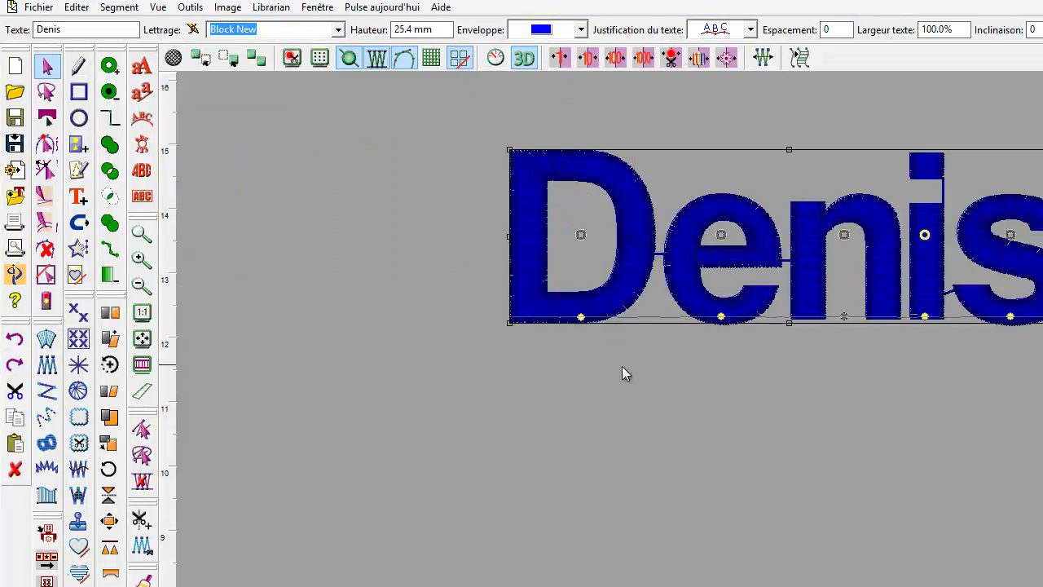
- Enlarge the block-letter name to about 187 mm wide and 58 mm high
{"action": "left_click_drag", "start_coordinate": [510, 323], "coordinate": [289, 516]}
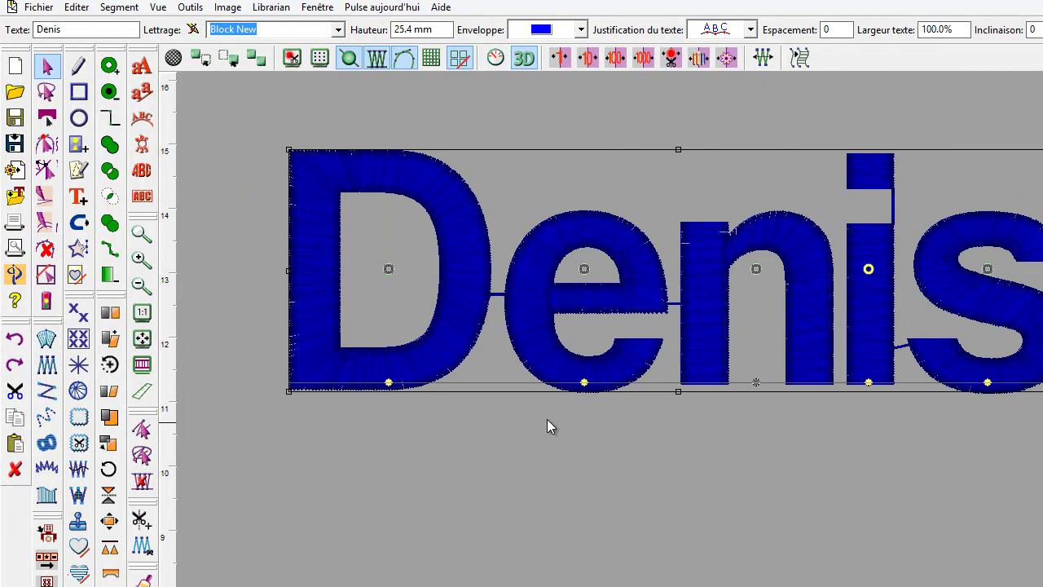
{"action": "scroll", "coordinate": [256, 319], "scroll_direction": "down", "scroll_amount": 1}
{"action": "left_click_drag", "start_coordinate": [256, 319], "coordinate": [363, 457]}
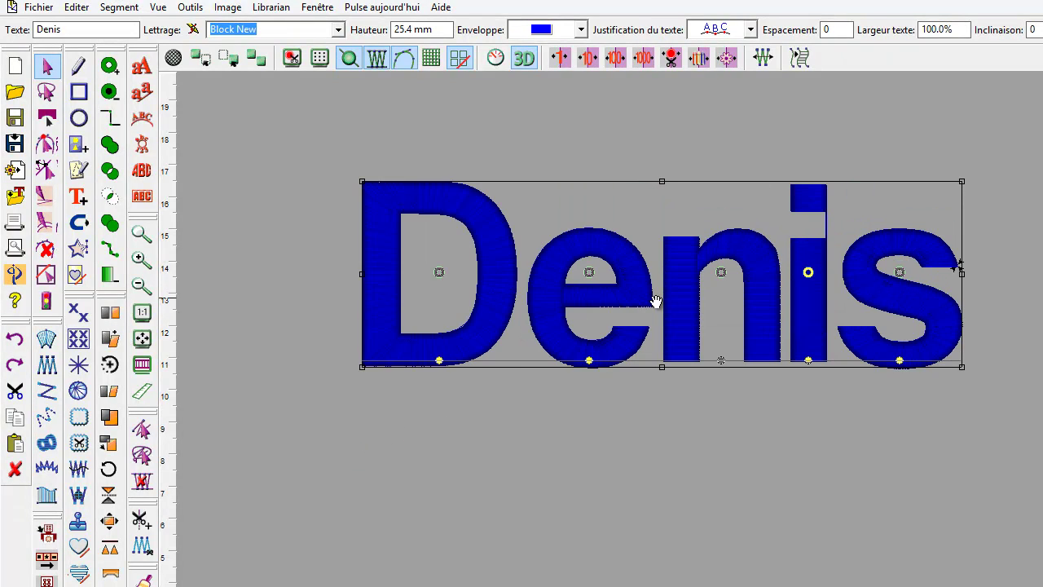
- Change the satin column pattern of the enlarged block lettering to Smooth
{"action": "left_click_drag", "start_coordinate": [644, 277], "coordinate": [617, 309]}
{"action": "scroll", "coordinate": [533, 302], "scroll_direction": "up", "scroll_amount": 1}
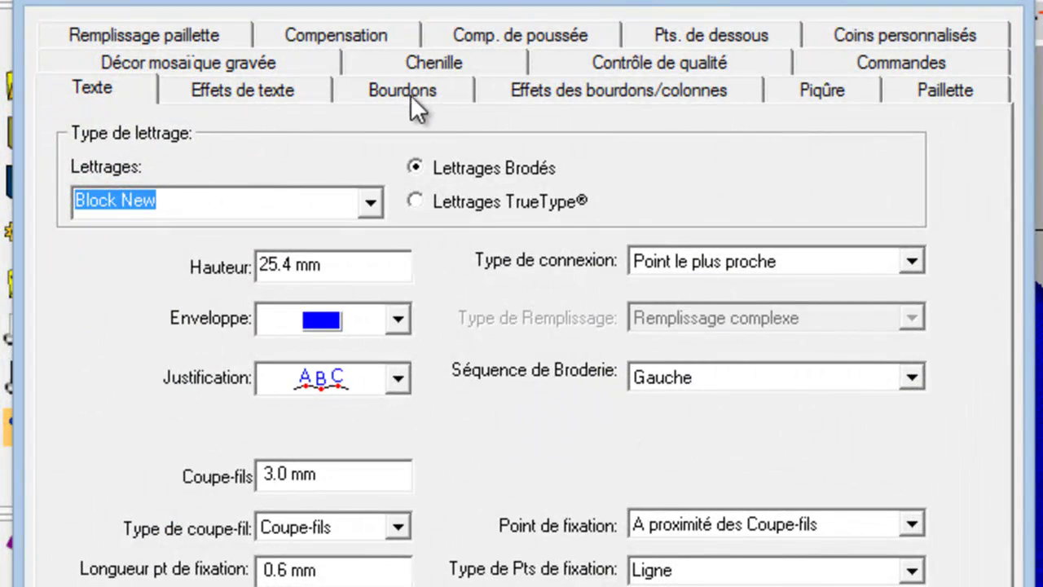
{"action": "left_click", "coordinate": [424, 96]}
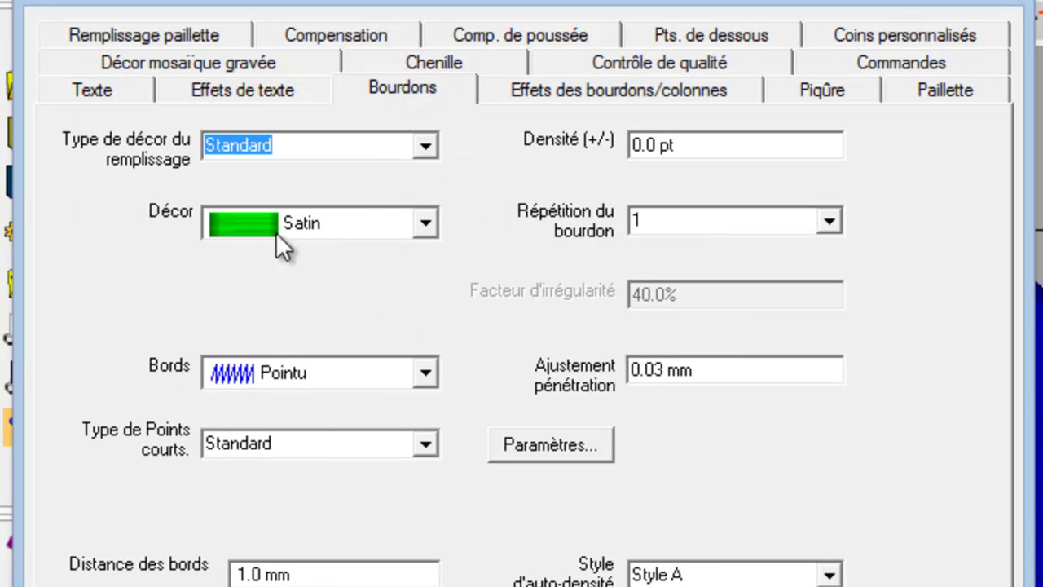
{"action": "left_click", "coordinate": [429, 224]}
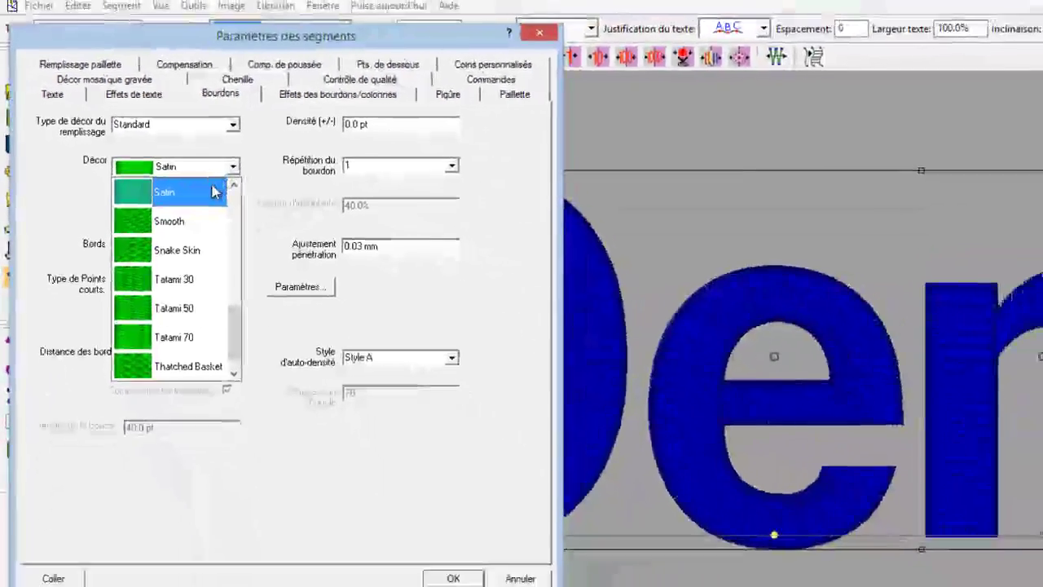
{"action": "left_click", "coordinate": [186, 221]}
{"action": "left_click", "coordinate": [453, 578]}
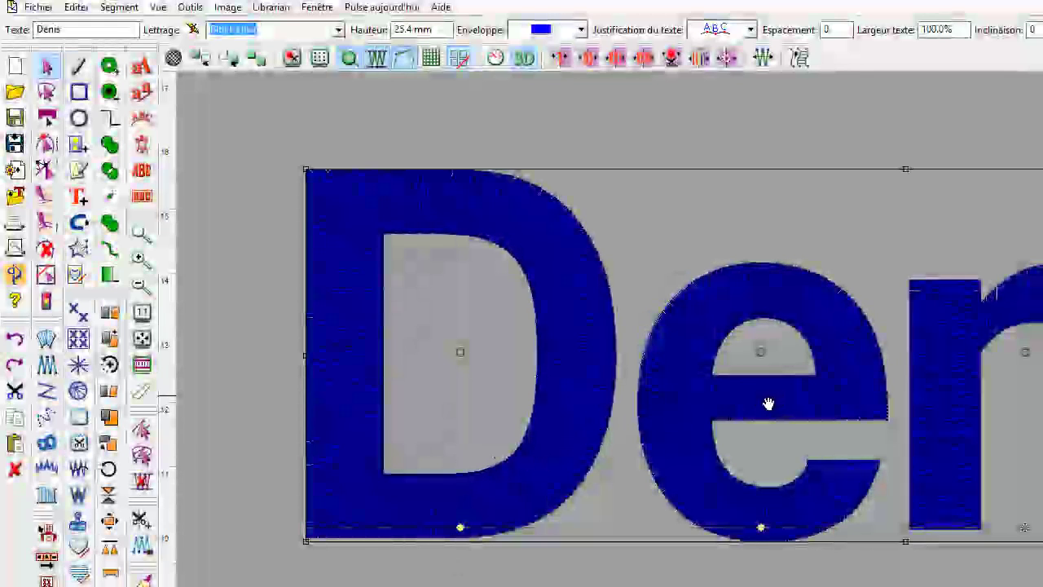
{"action": "scroll", "coordinate": [767, 404], "scroll_direction": "up", "scroll_amount": 2}
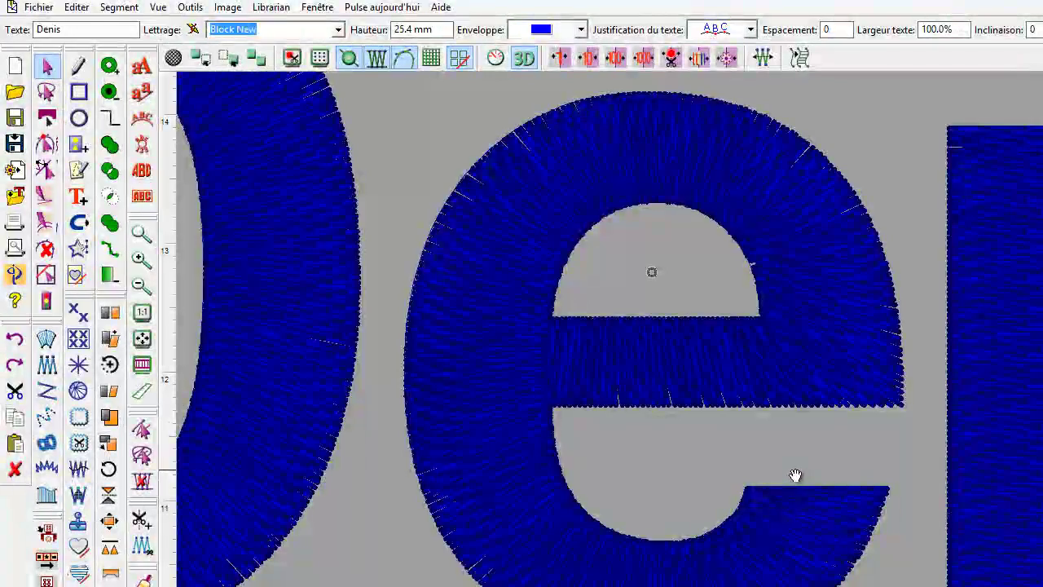
{"action": "scroll", "coordinate": [793, 474], "scroll_direction": "down", "scroll_amount": 2}
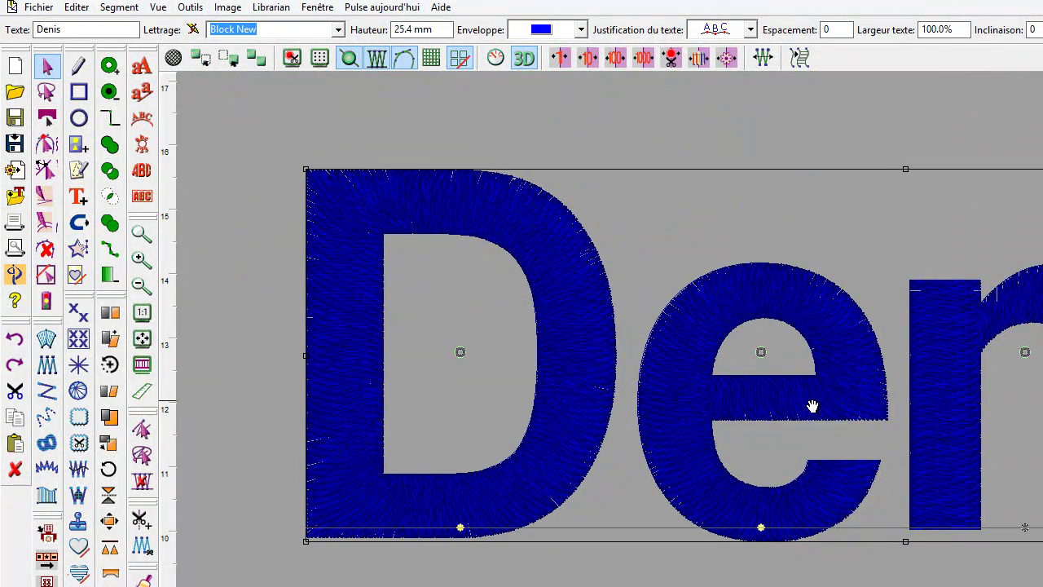
{"action": "scroll", "coordinate": [808, 401], "scroll_direction": "up", "scroll_amount": 2}
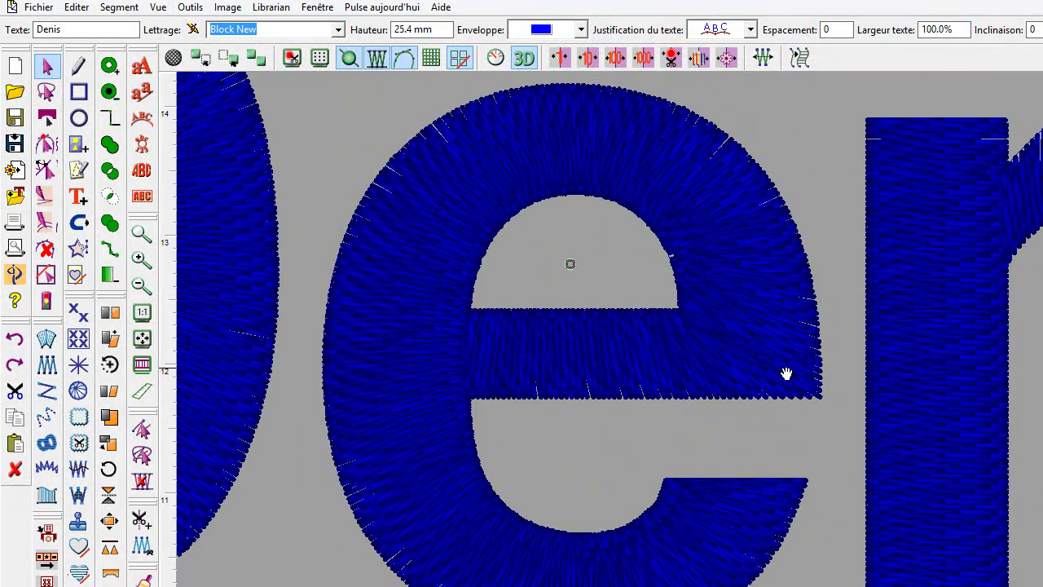